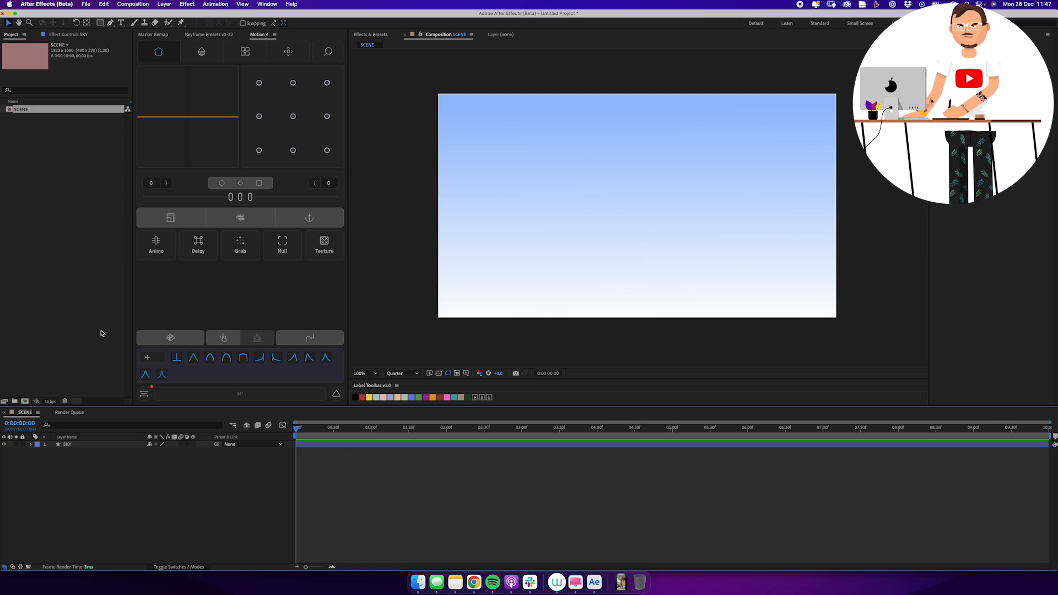
Add a two-node camera with the 50mm preset to the SCENE composition
{"action": "left_click", "coordinate": [164, 4]}
{"action": "mouse_move", "coordinate": [166, 16]}
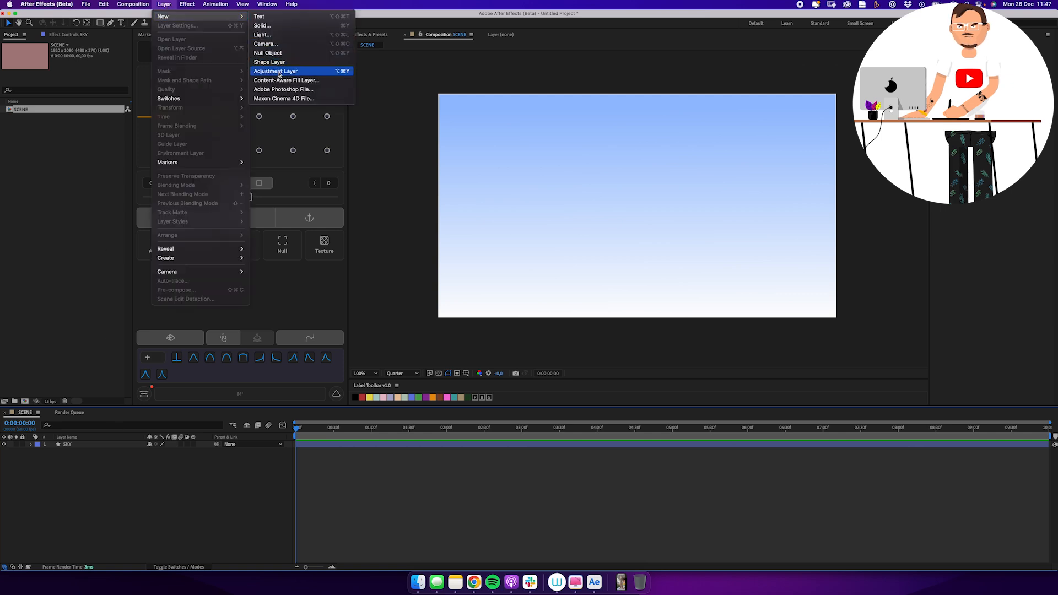
{"action": "left_click", "coordinate": [265, 44]}
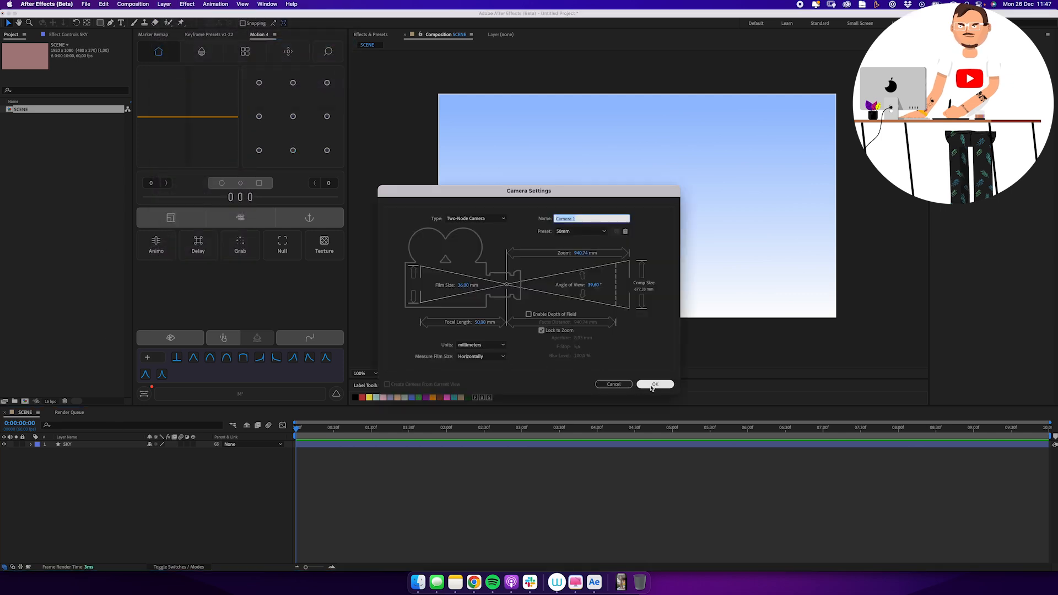
{"action": "left_click", "coordinate": [651, 384]}
Create a null object, make it a 3D layer and parent the camera to it
{"action": "left_click", "coordinate": [164, 5]}
{"action": "mouse_move", "coordinate": [219, 13]}
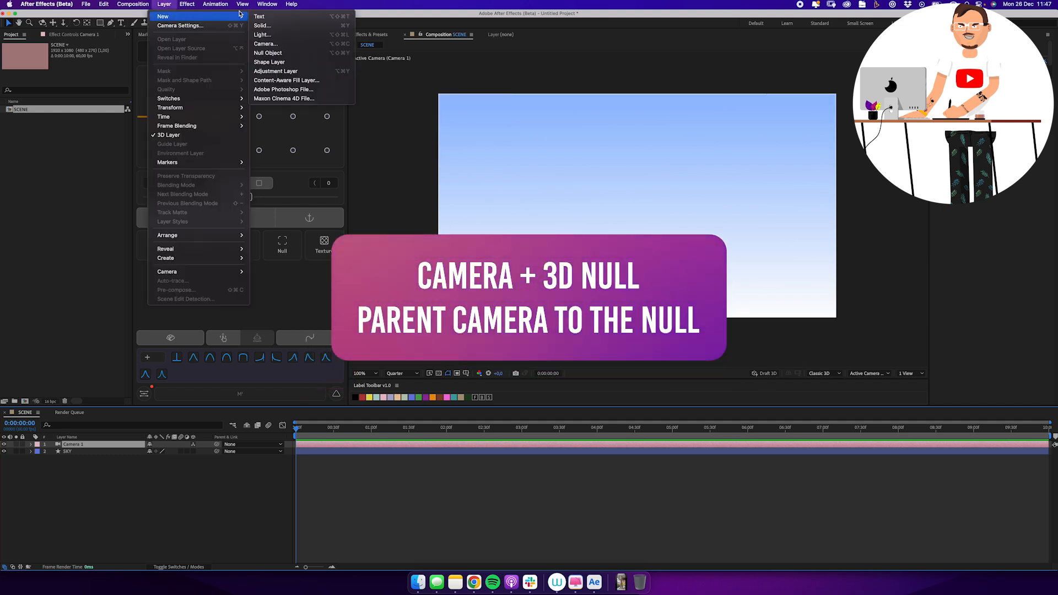
{"action": "left_click", "coordinate": [268, 52]}
{"action": "left_click", "coordinate": [193, 444]}
{"action": "left_click_drag", "start_coordinate": [217, 452], "coordinate": [78, 444]}
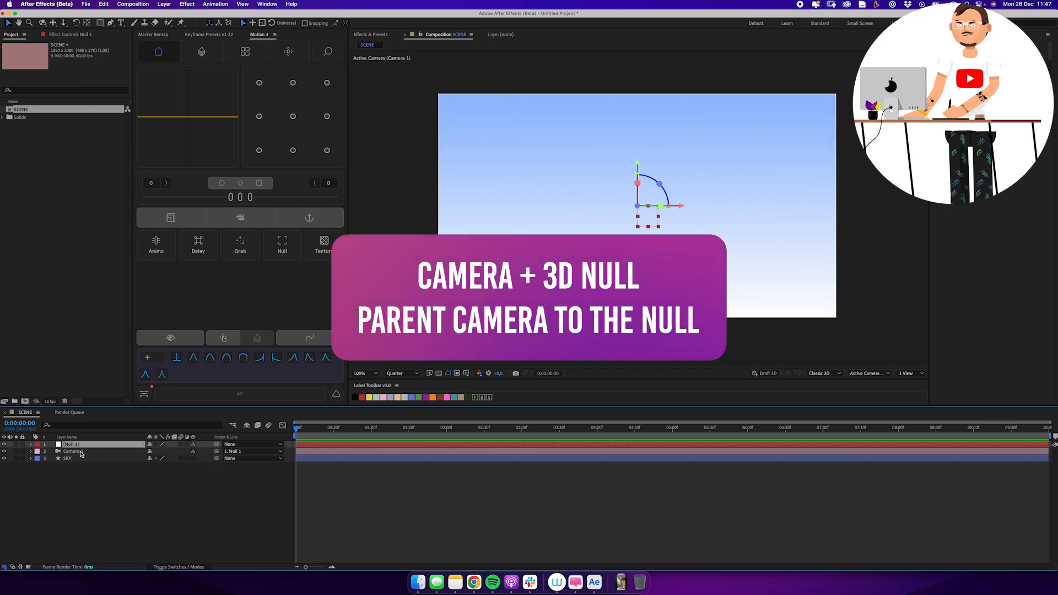
Change the label colour of the null and camera layers to yellow and rename the null 3D_NULL
{"action": "left_click", "coordinate": [38, 450]}
{"action": "left_click", "coordinate": [48, 420]}
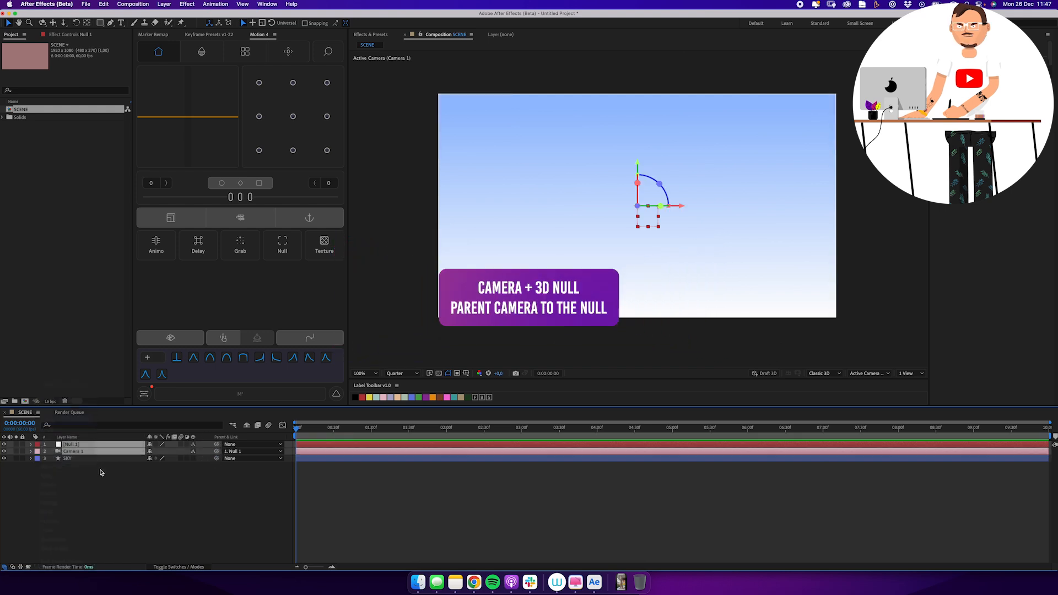
{"action": "left_click", "coordinate": [88, 445]}
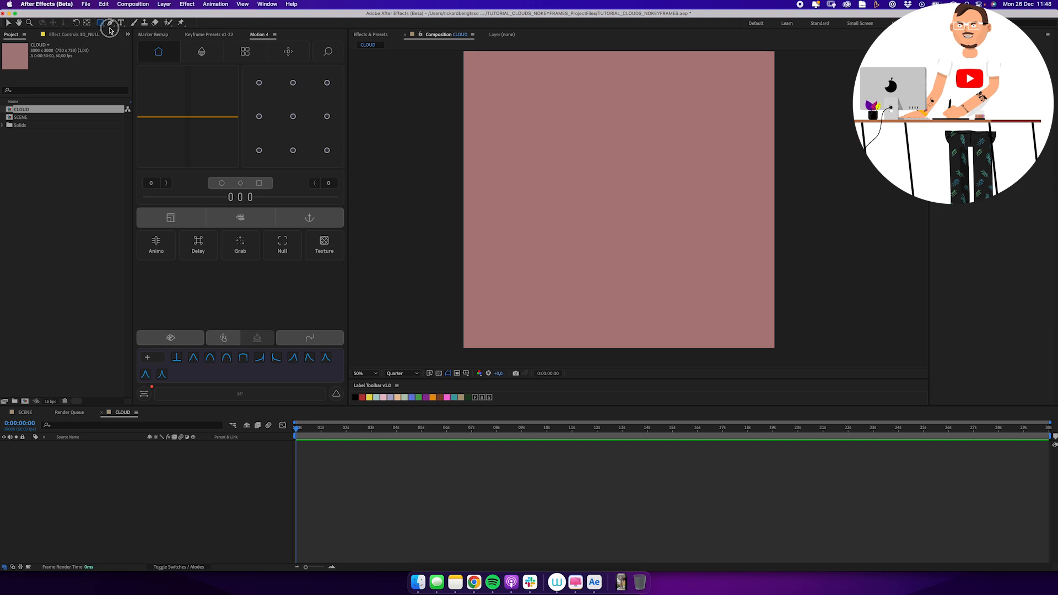
Add a full-frame rectangle shape to the CLOUD composition with a solid white fill (ffffff)
{"action": "left_click", "coordinate": [99, 23]}
{"action": "double_click", "coordinate": [100, 23]}
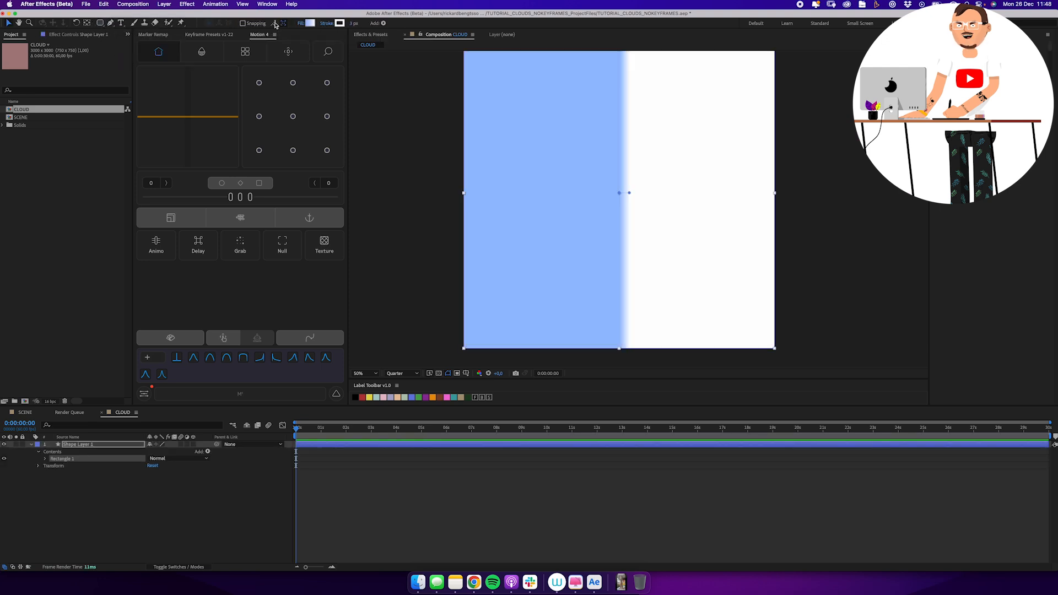
{"action": "left_click", "coordinate": [300, 23]}
{"action": "left_click", "coordinate": [500, 272]}
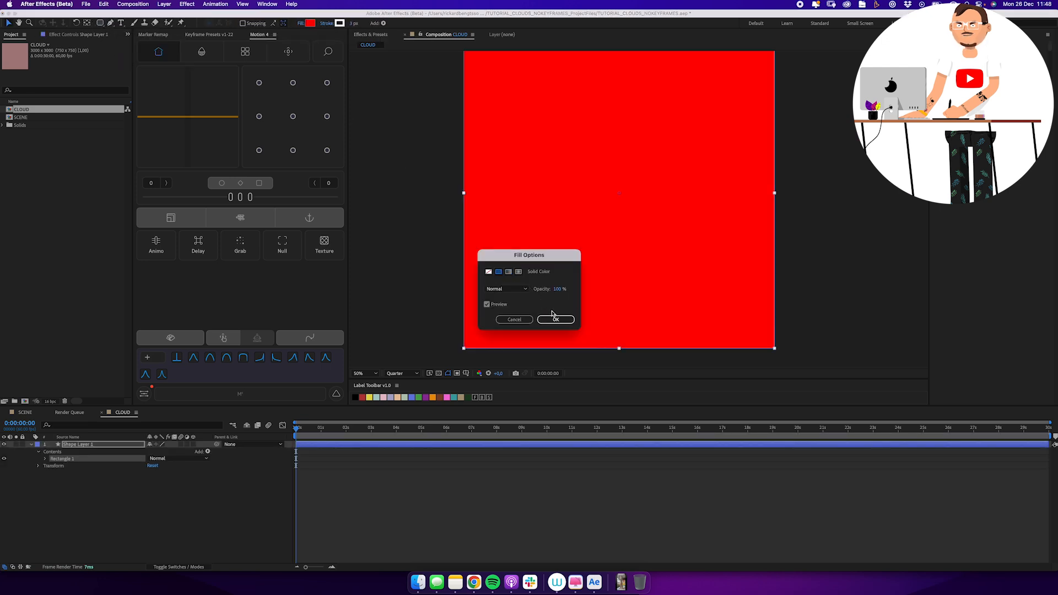
{"action": "left_click", "coordinate": [555, 319]}
{"action": "left_click", "coordinate": [311, 23]}
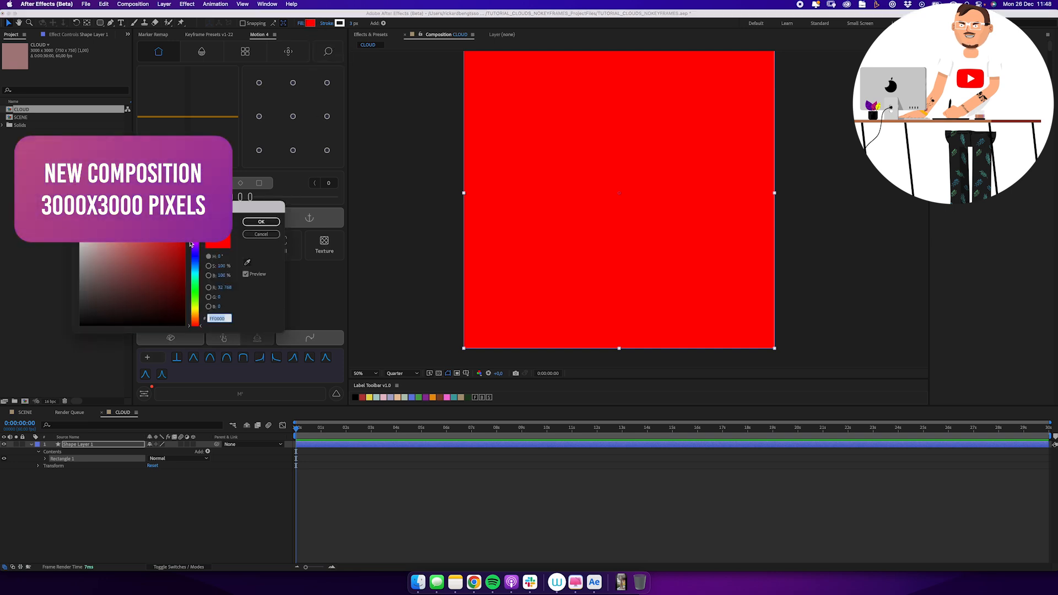
{"action": "type", "text": "ffffff"}
{"action": "key", "text": "Return"}
Set the rectangle's stroke colour to black (000000)
{"action": "left_click", "coordinate": [341, 23]}
{"action": "type", "text": "000000"}
{"action": "key", "text": "Return"}
Set the rectangle path's size to 2000 by 500 and its roundness to about 2250 for fully rounded ends
{"action": "left_click", "coordinate": [44, 458]}
{"action": "left_click", "coordinate": [53, 465]}
{"action": "type", "text": "2"}
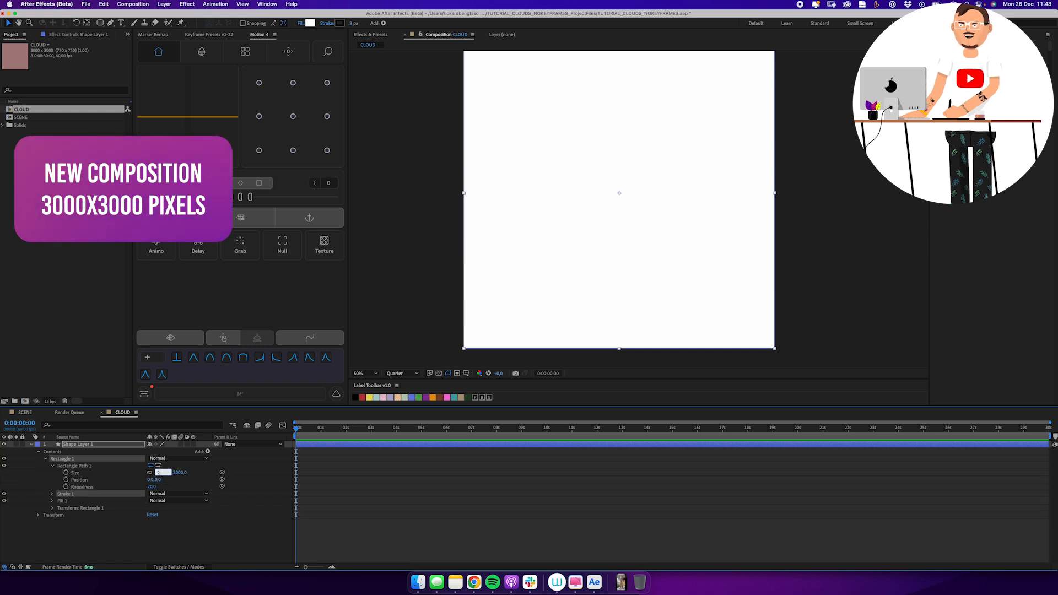
{"action": "type", "text": "000"}
{"action": "key", "text": "Return"}
{"action": "left_click", "coordinate": [176, 472]}
{"action": "type", "text": "500"}
{"action": "key", "text": "Return"}
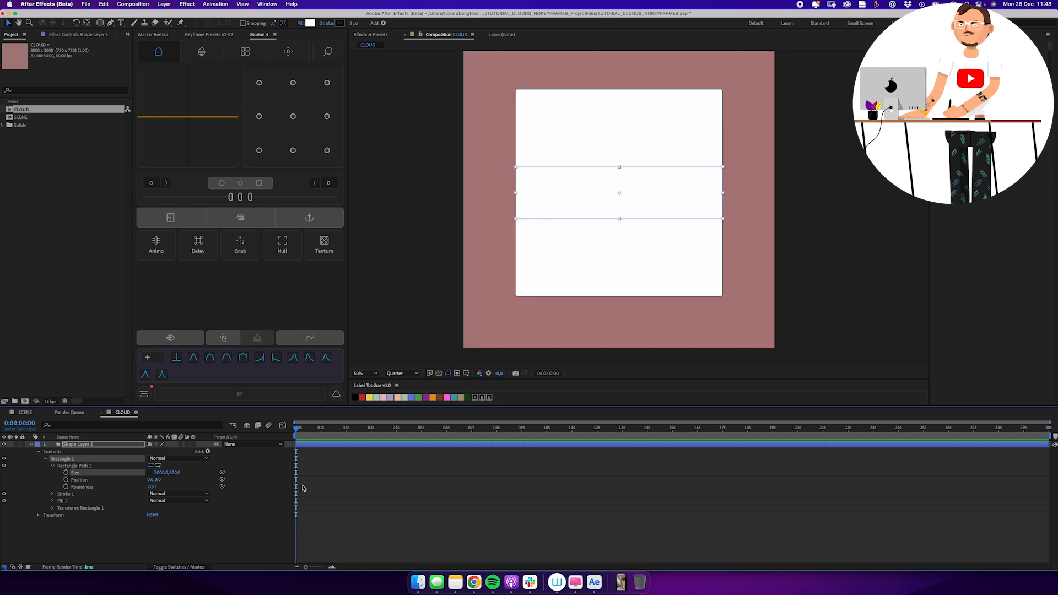
{"action": "left_click_drag", "start_coordinate": [156, 487], "coordinate": [226, 479]}
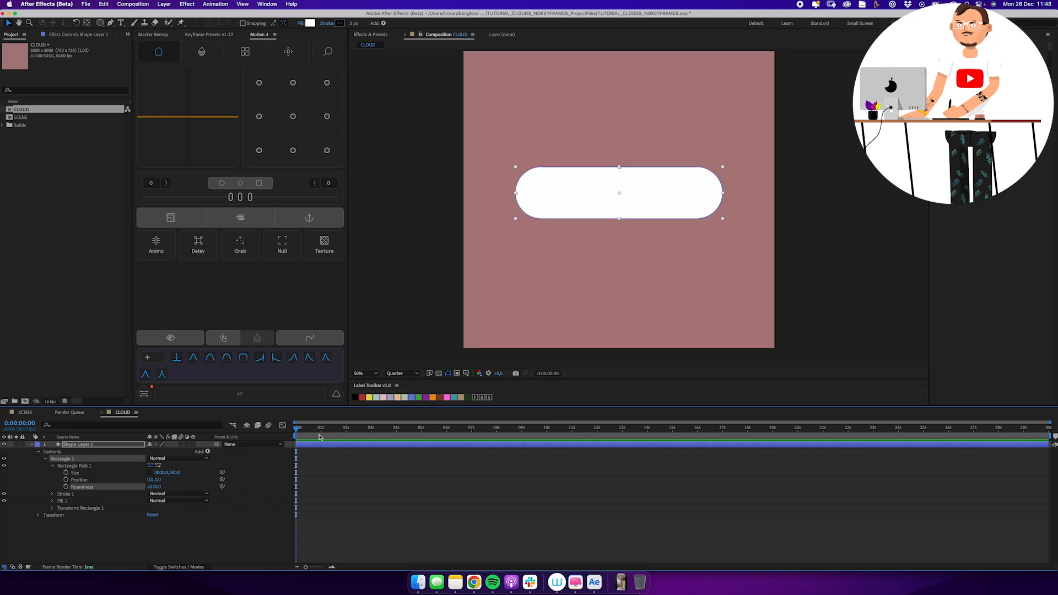
Set the rounded rectangle's stroke width to 20 px and deselect the shape
{"action": "left_click", "coordinate": [354, 23]}
{"action": "type", "text": "20"}
{"action": "key", "text": "Return"}
{"action": "left_click", "coordinate": [447, 494]}
{"action": "mouse_move", "coordinate": [627, 217]}
{"action": "left_mouse_down"}
{"action": "mouse_move", "coordinate": [628, 241]}
{"action": "mouse_move", "coordinate": [618, 230]}
{"action": "left_mouse_up"}
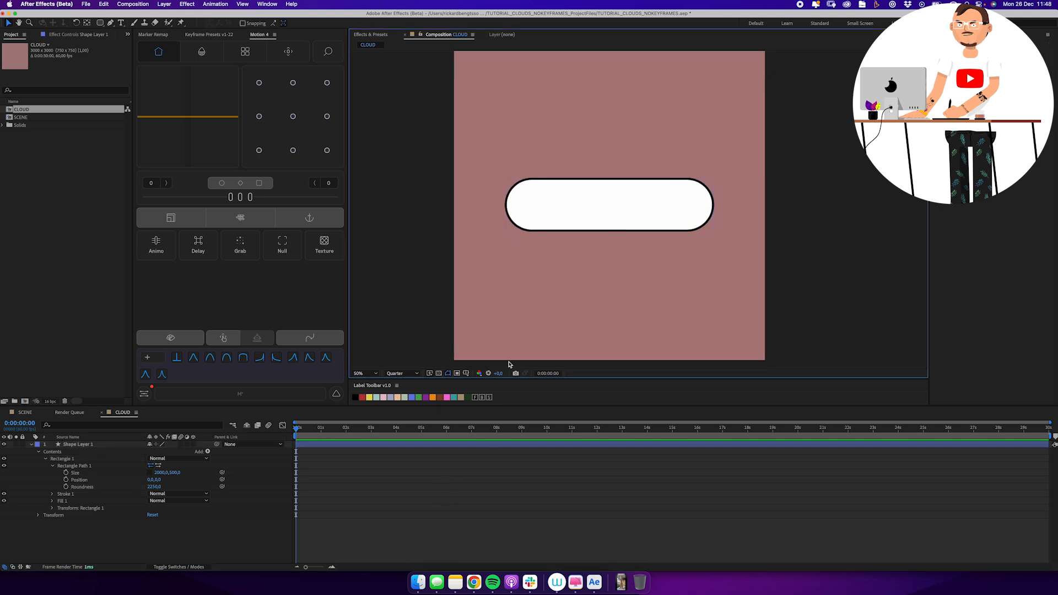
Rename the rectangle group RECTANGLE_BOTTOM and duplicate it as CIRCLE_1 with a size of 500 by 500
{"action": "left_click", "coordinate": [31, 446]}
{"action": "left_click", "coordinate": [78, 444]}
{"action": "left_click", "coordinate": [32, 445]}
{"action": "left_click", "coordinate": [56, 460]}
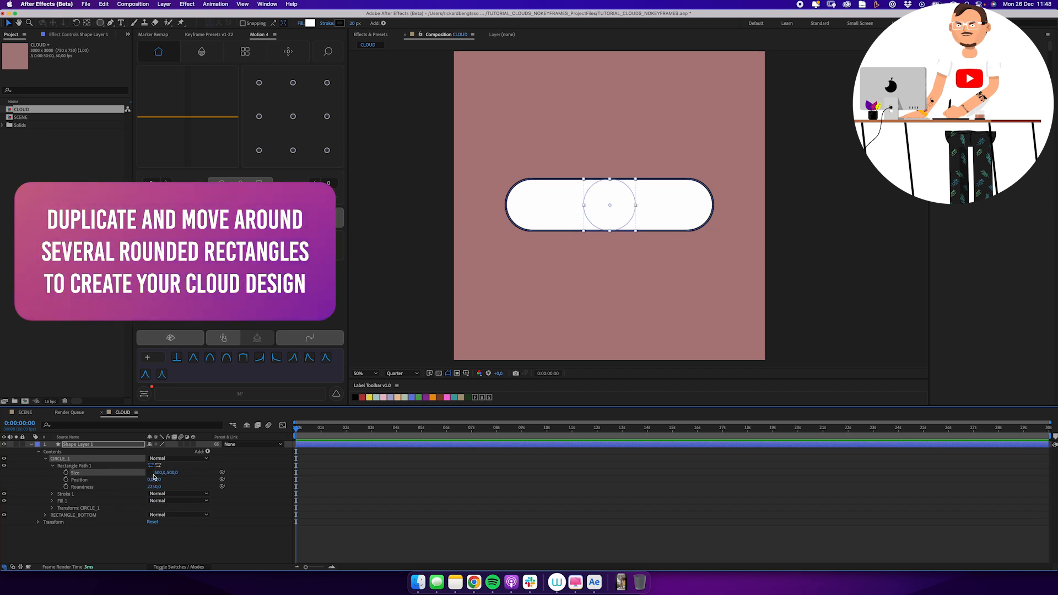
Set CIRCLE_1's size to 1000 by 1000 and move it into place on the rounded rectangle
{"action": "left_click", "coordinate": [158, 473]}
{"action": "type", "text": "1000"}
{"action": "key", "text": "Return"}
{"action": "left_click_drag", "start_coordinate": [622, 239], "coordinate": [693, 213]}
Duplicate the large circle group to make CIRCLE_2 and CIRCLE_3 for the cloud's outline
{"action": "left_click", "coordinate": [45, 458]}
{"action": "key", "text": "super+d"}
{"action": "left_click", "coordinate": [60, 466]}
{"action": "key", "text": "super+d"}
Set CIRCLE_3's size to 500 by 500 and duplicate it as CIRCLE_4 for the cloud's right side
{"action": "left_click", "coordinate": [46, 458]}
{"action": "scroll", "coordinate": [110, 463], "scroll_direction": "down", "scroll_amount": 2}
{"action": "left_click", "coordinate": [158, 459]}
{"action": "type", "text": "500"}
{"action": "key", "text": "Return"}
{"action": "left_click", "coordinate": [46, 444]}
{"action": "left_click", "coordinate": [70, 459]}
{"action": "key", "text": "super+d"}
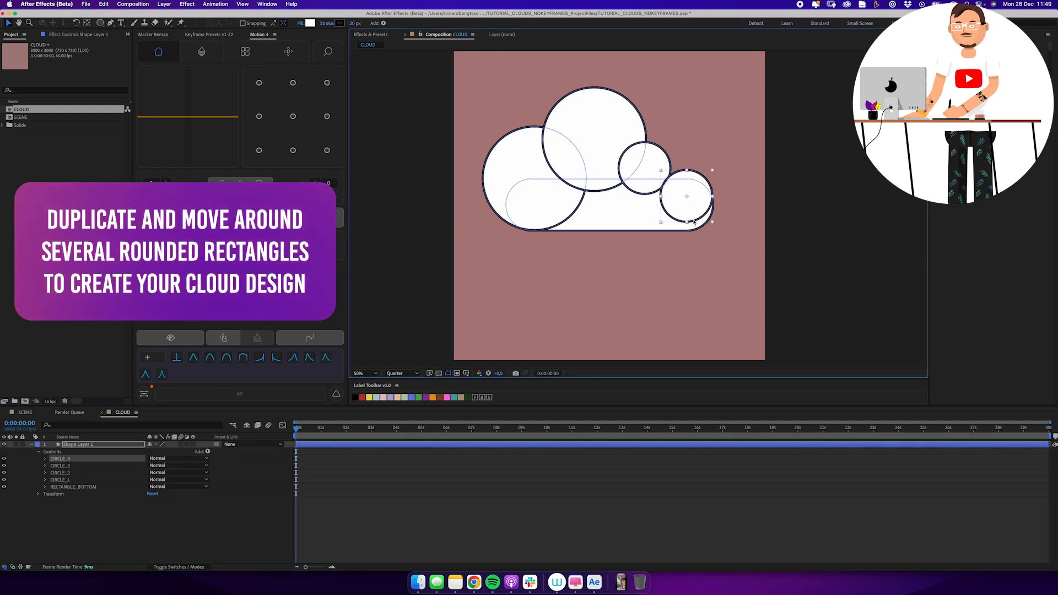
Rename the shape layer CLOUD
{"action": "left_click", "coordinate": [99, 444]}
{"action": "key", "text": "Return"}
{"action": "type", "text": "CLOUD"}
{"action": "key", "text": "Return"}
Add Merge Paths to the CLOUD layer's contents
{"action": "left_click", "coordinate": [207, 451]}
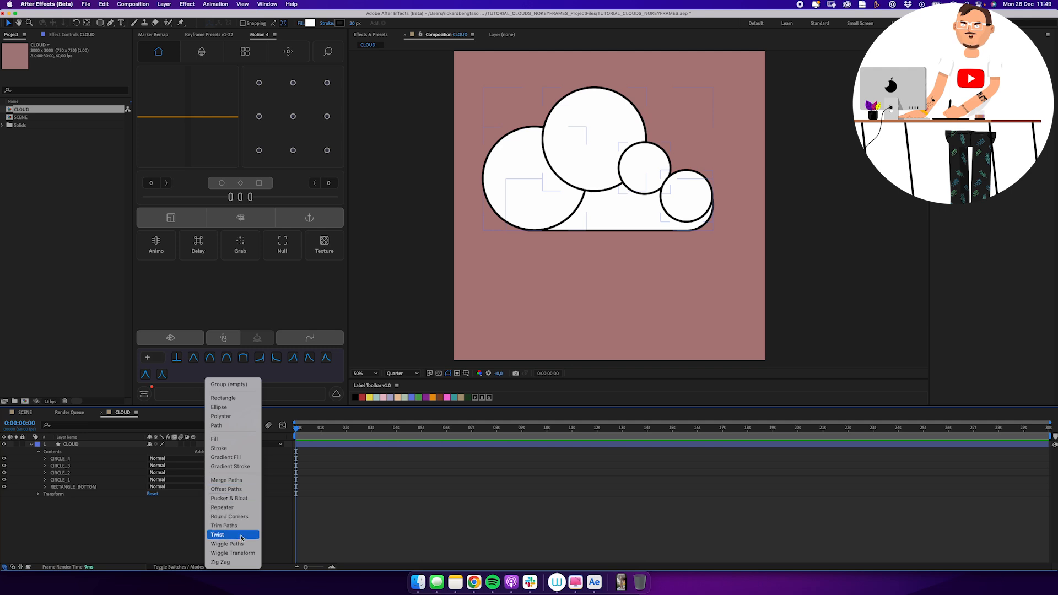
{"action": "left_click", "coordinate": [226, 479]}
{"action": "left_click", "coordinate": [104, 538]}
Reposition the cloud's small circles and set CIRCLE_4's size to 600 by 600
{"action": "left_click", "coordinate": [60, 466]}
{"action": "left_click_drag", "start_coordinate": [654, 181], "coordinate": [698, 203]}
{"action": "left_click", "coordinate": [60, 458]}
{"action": "left_click", "coordinate": [45, 458]}
{"action": "type", "text": "600"}
{"action": "key", "text": "Return"}
{"action": "left_click", "coordinate": [693, 210]}
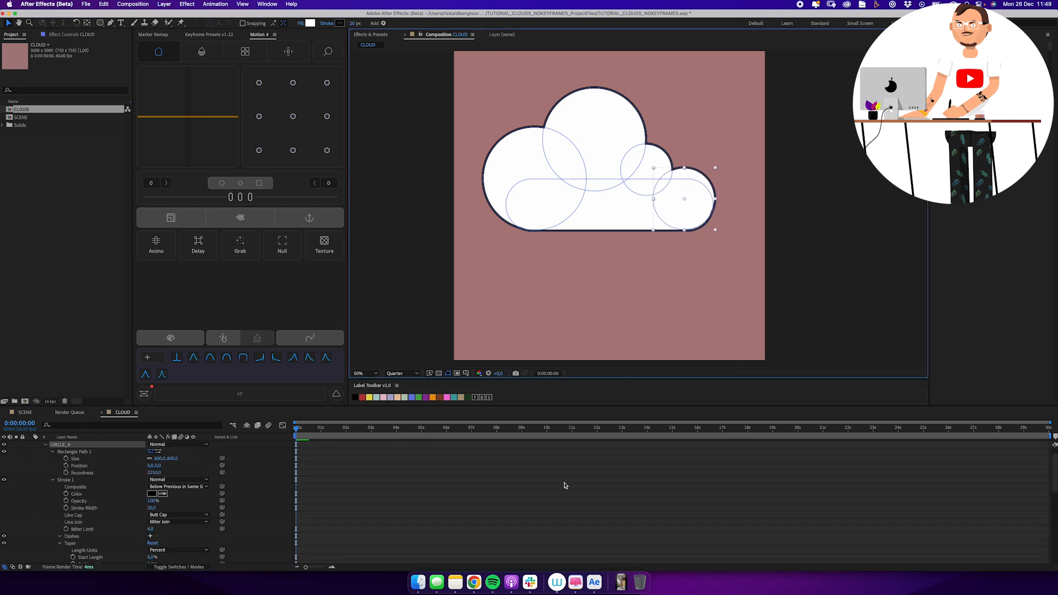
{"action": "left_click", "coordinate": [470, 504]}
Nudge CIRCLE_1 slightly to the left and collapse the CLOUD layer
{"action": "left_click", "coordinate": [46, 446]}
{"action": "left_click", "coordinate": [60, 479]}
{"action": "left_click_drag", "start_coordinate": [502, 207], "coordinate": [500, 207]}
{"action": "left_click", "coordinate": [444, 504]}
{"action": "left_click", "coordinate": [30, 445]}
{"action": "left_click", "coordinate": [89, 446]}
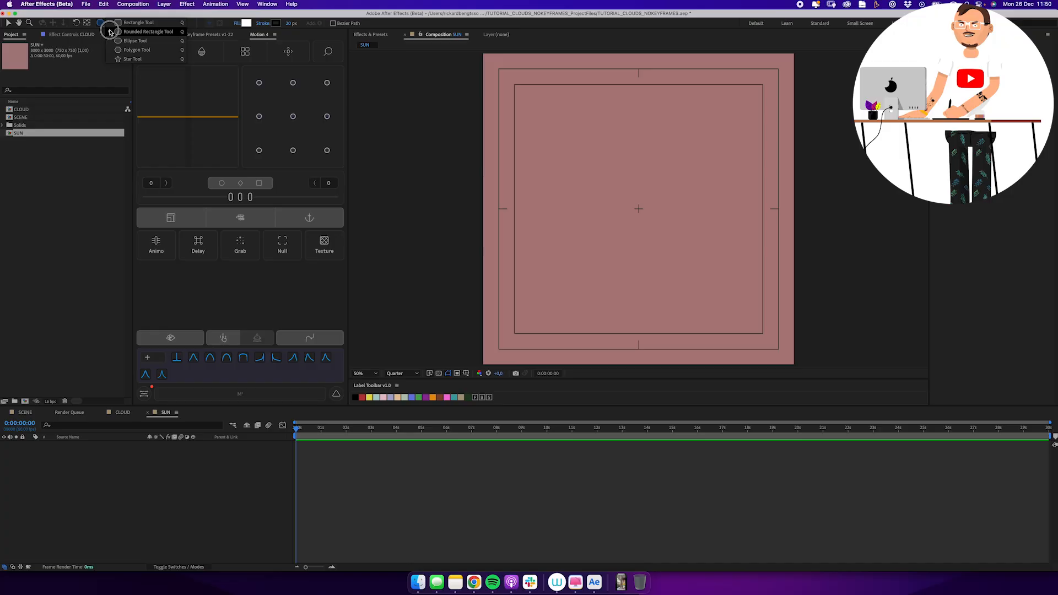
Add a full-frame rectangle to the SUN composition and make it a circle with size 2000 by 2000 and roundness about 4040
{"action": "double_click", "coordinate": [101, 23]}
{"action": "left_click", "coordinate": [46, 459], "text": "alt"}
{"action": "scroll", "coordinate": [189, 484], "scroll_direction": "down", "scroll_amount": 1}
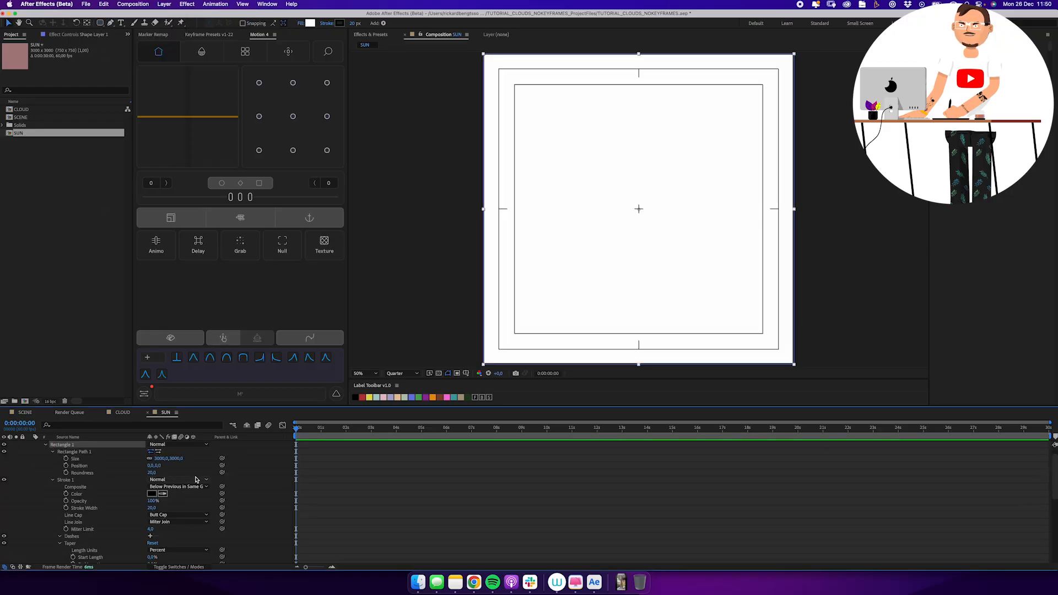
{"action": "left_click", "coordinate": [178, 458]}
{"action": "type", "text": "2000"}
{"action": "key", "text": "Return"}
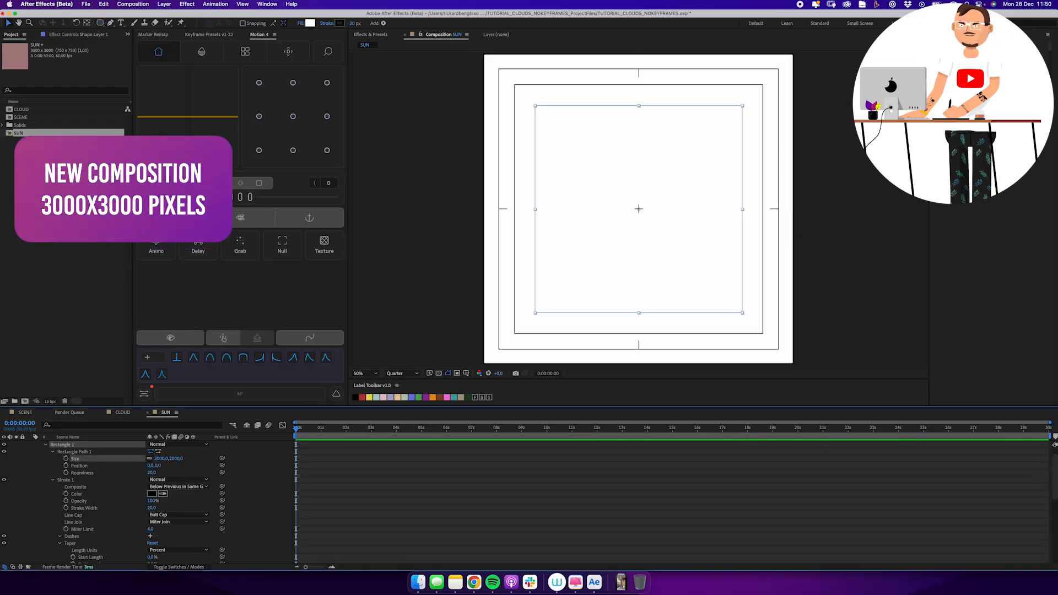
{"action": "left_click_drag", "start_coordinate": [152, 472], "coordinate": [331, 491]}
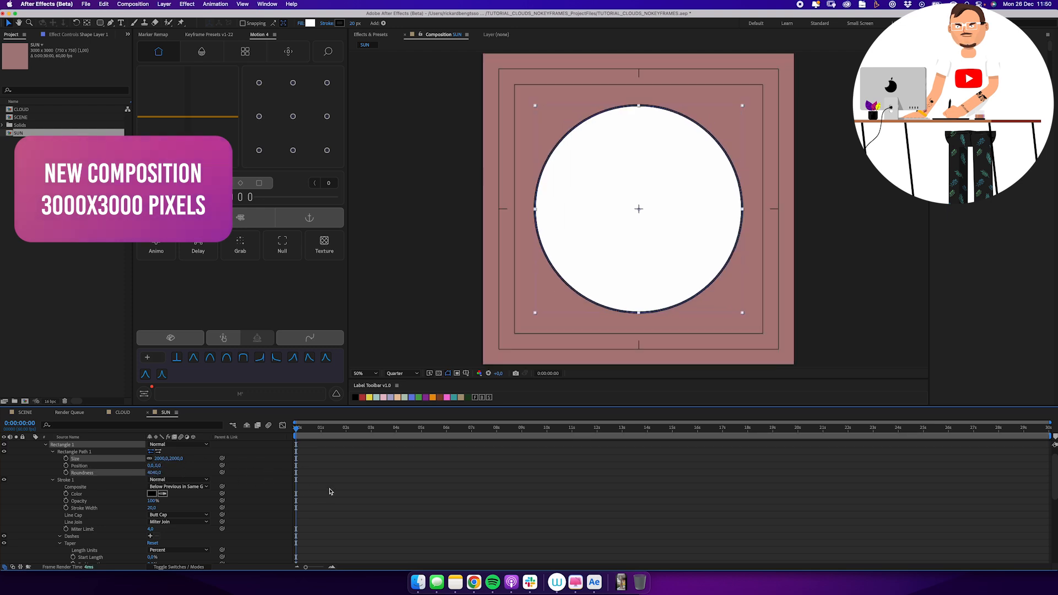
Set the circle's fill colour to bright yellow (FFF300)
{"action": "left_click", "coordinate": [310, 24]}
{"action": "left_click", "coordinate": [195, 307]}
{"action": "left_click_drag", "start_coordinate": [180, 252], "coordinate": [186, 219]}
{"action": "left_click_drag", "start_coordinate": [192, 303], "coordinate": [194, 310]}
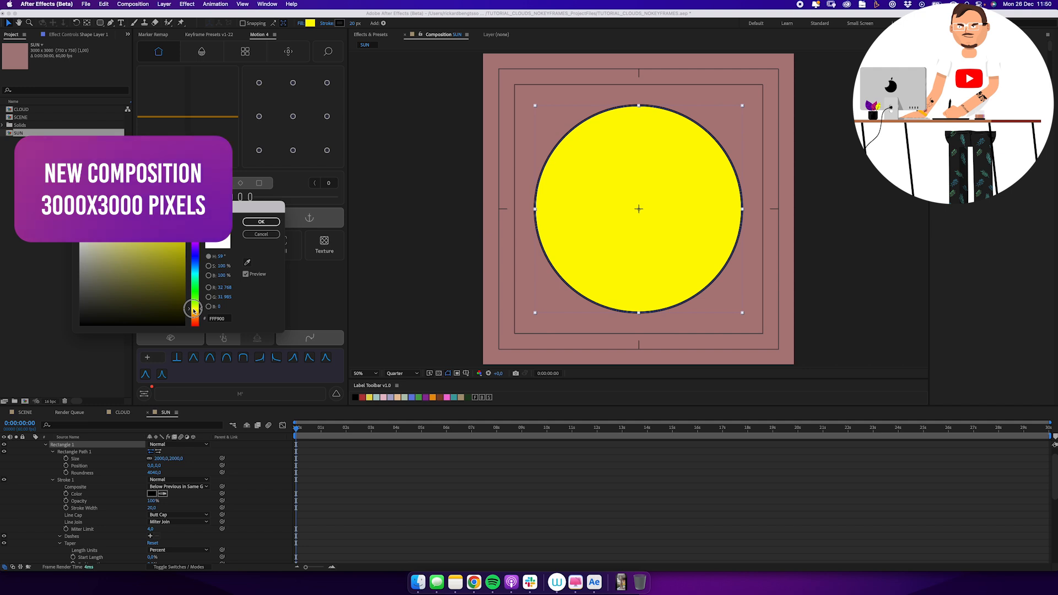
{"action": "left_click", "coordinate": [261, 222]}
Remove the yellow circle's stroke and set its size to 1500 by 1500
{"action": "left_click", "coordinate": [327, 23]}
{"action": "left_click", "coordinate": [488, 272]}
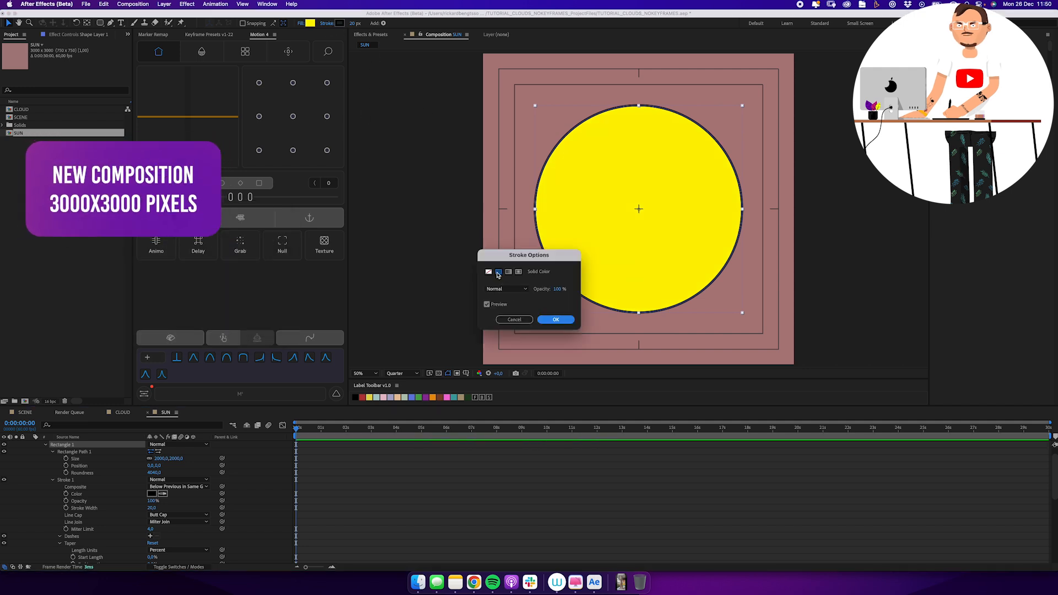
{"action": "key", "text": "Return"}
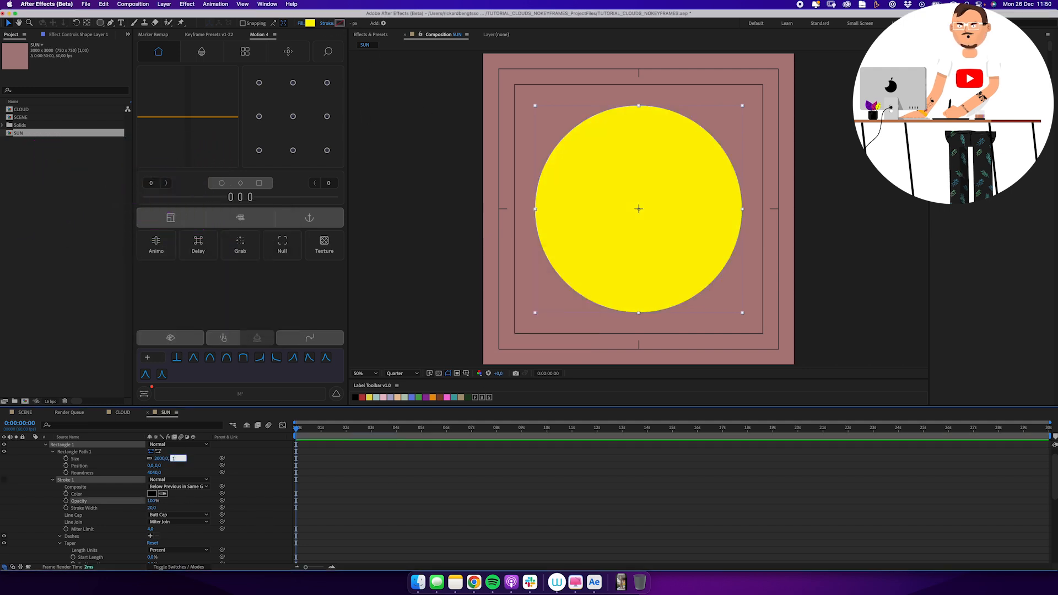
{"action": "type", "text": "1500"}
{"action": "key", "text": "Return"}
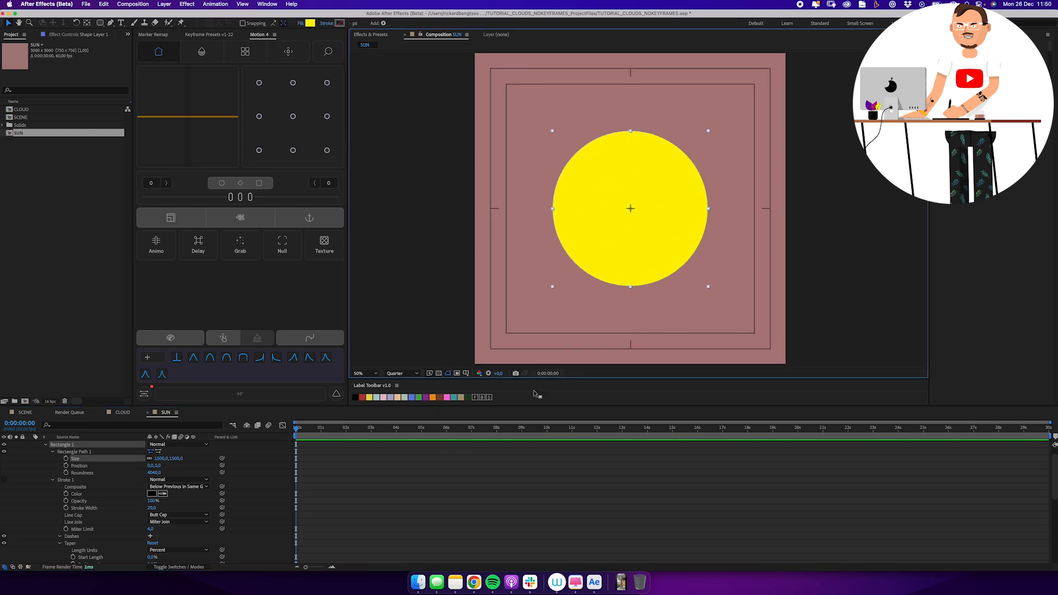
Collapse the circle's shape layer, rename it SUN_MID and deselect it
{"action": "scroll", "coordinate": [54, 487], "scroll_direction": "up", "scroll_amount": 1}
{"action": "left_click", "coordinate": [30, 444]}
{"action": "left_click", "coordinate": [76, 445]}
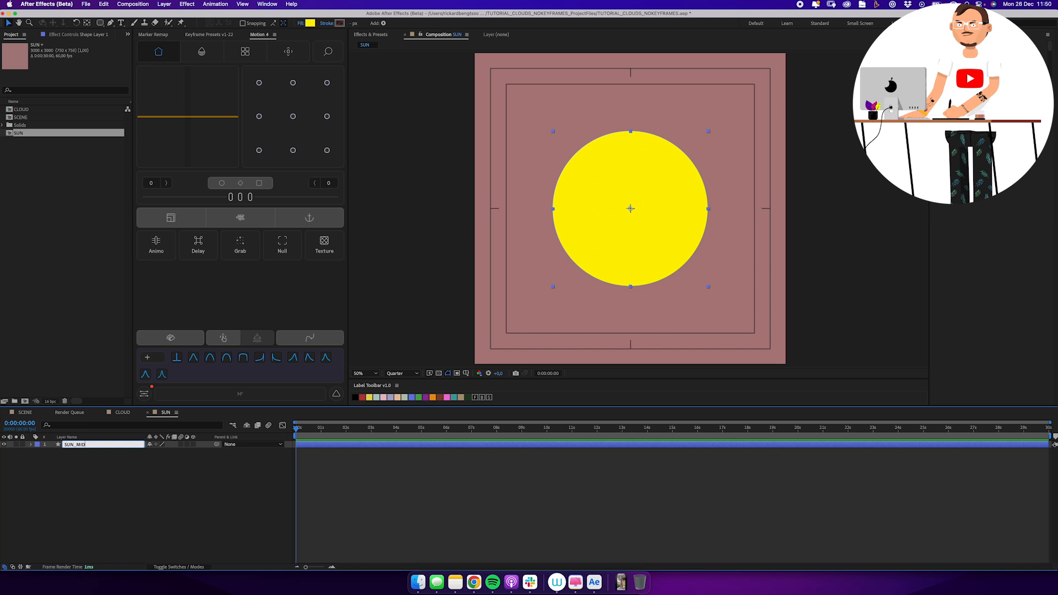
{"action": "left_click", "coordinate": [240, 543]}
Draw a straight vertical Pen path from the composition's centre up to the inner safe-area line for a sun ray
{"action": "key", "text": "g"}
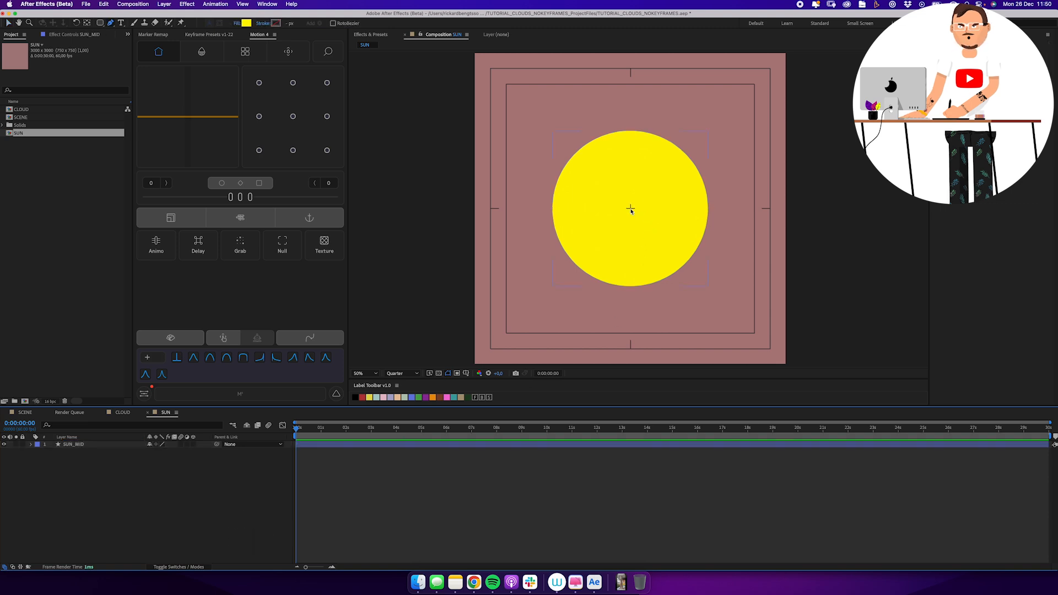
{"action": "left_click", "coordinate": [630, 209]}
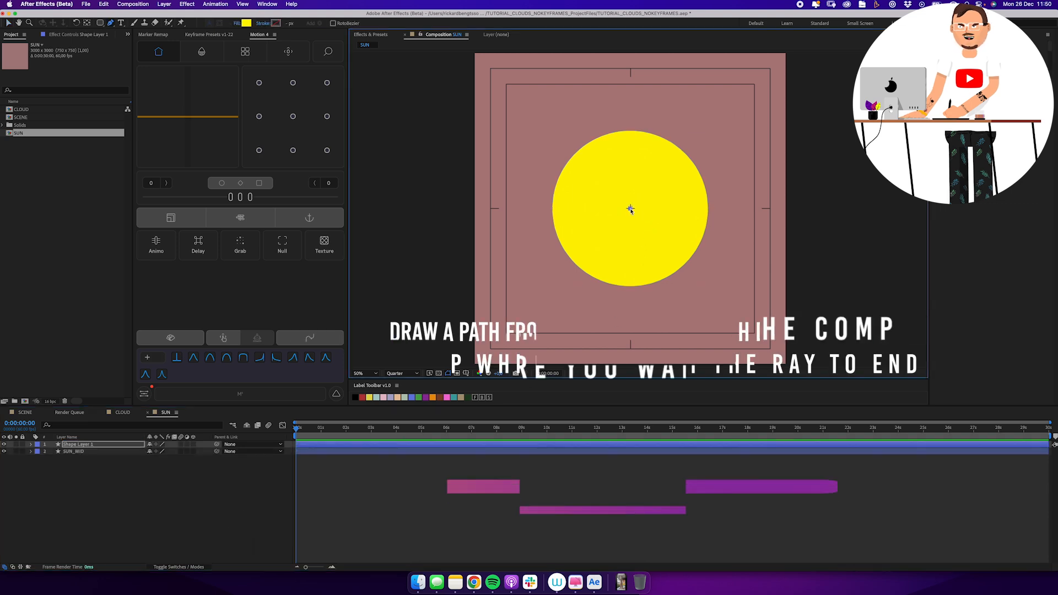
{"action": "left_click", "coordinate": [630, 85]}
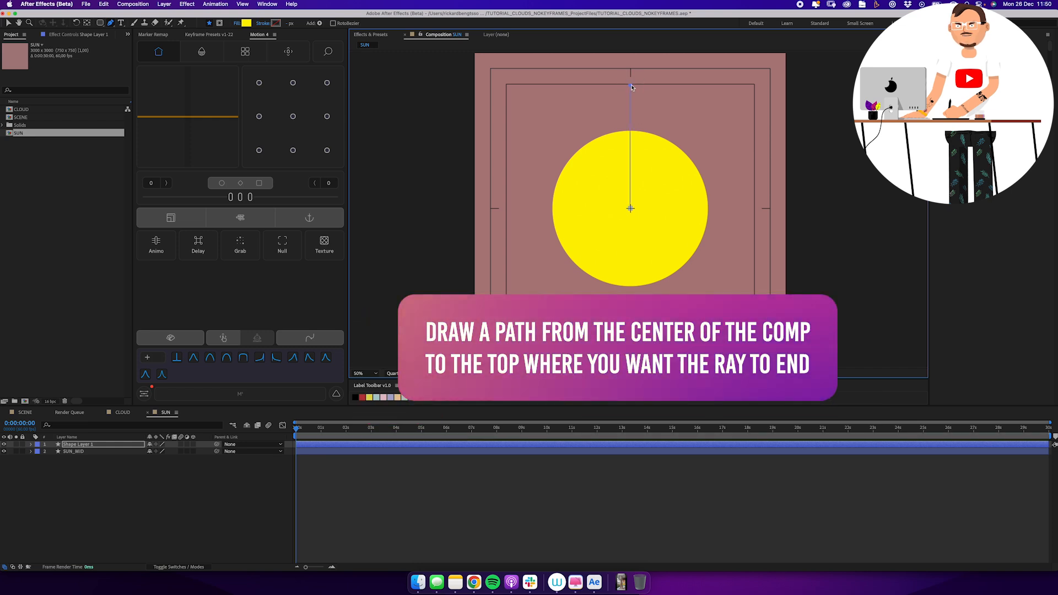
Give the ray path a bright red stroke
{"action": "left_click", "coordinate": [83, 447]}
{"action": "left_click", "coordinate": [276, 23]}
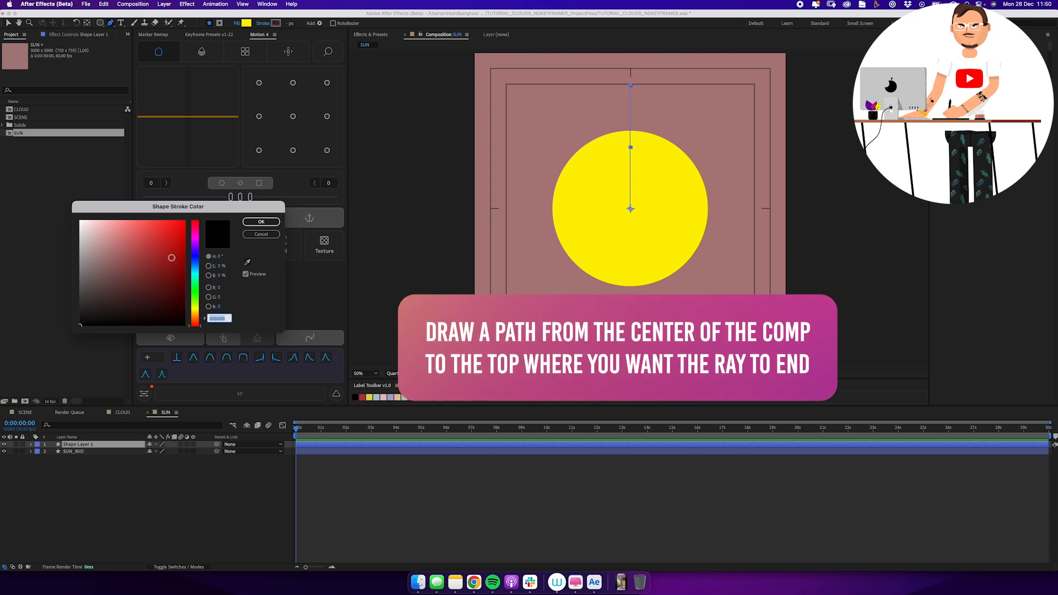
{"action": "left_click", "coordinate": [182, 222]}
{"action": "left_click", "coordinate": [261, 221]}
Set the ray path's fill to none and its stroke width to 85 px
{"action": "left_click", "coordinate": [240, 23]}
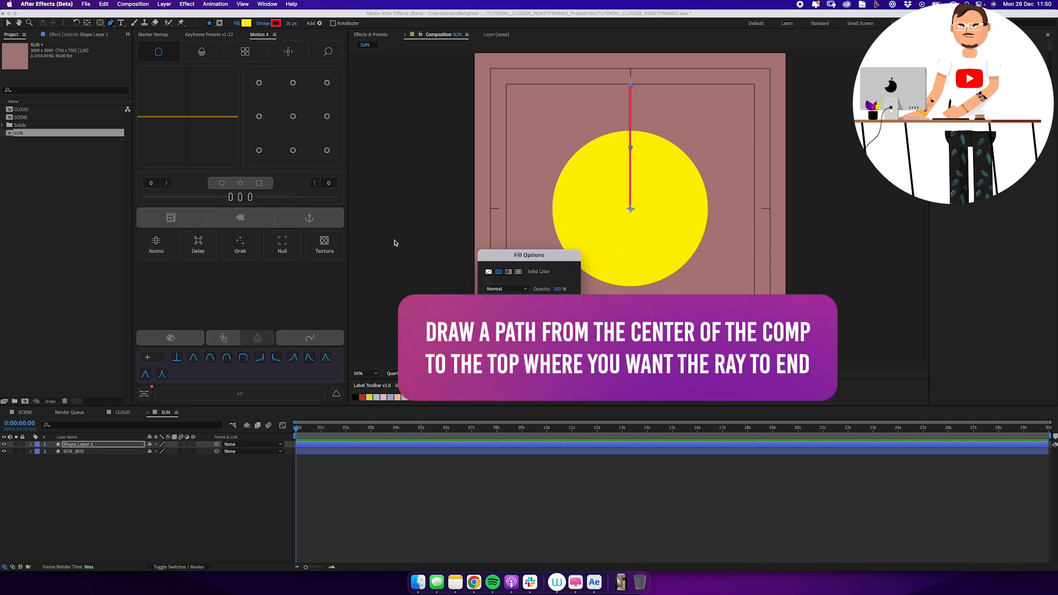
{"action": "left_click", "coordinate": [488, 272]}
{"action": "key", "text": "Return"}
{"action": "left_click_drag", "start_coordinate": [290, 23], "coordinate": [325, 23]}
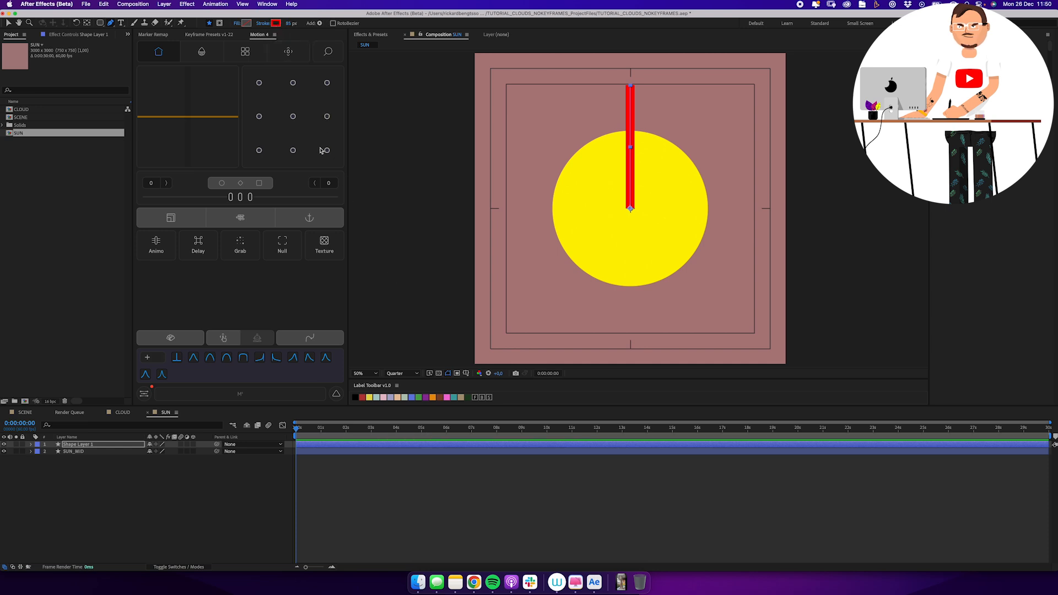
Match the ray's stroke colour to the sun by sampling the circle's yellow (FFF300)
{"action": "left_click", "coordinate": [275, 24]}
{"action": "left_click", "coordinate": [247, 264]}
{"action": "left_click", "coordinate": [678, 183]}
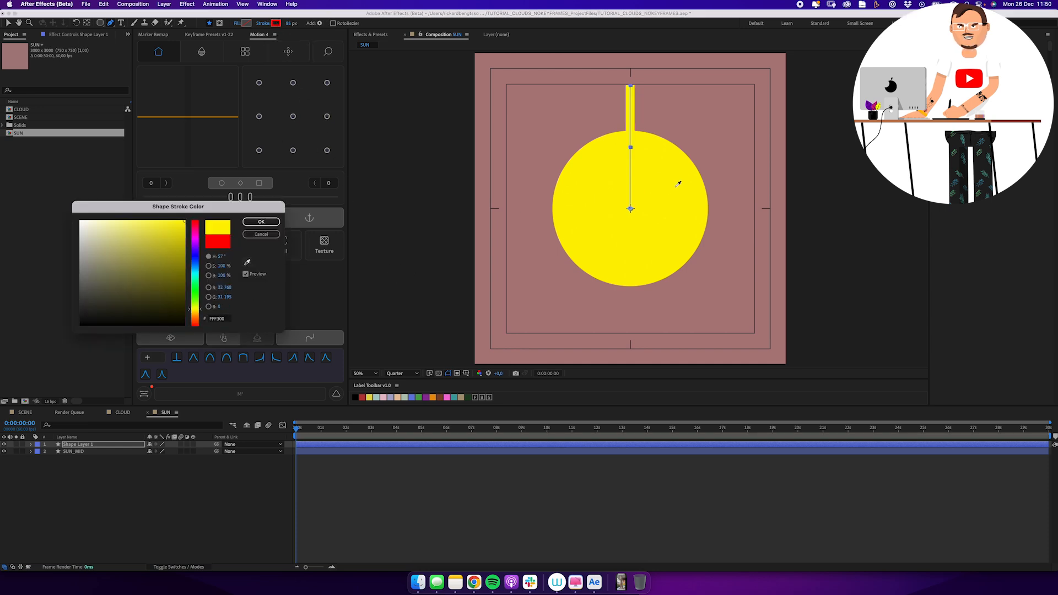
{"action": "left_click", "coordinate": [274, 222]}
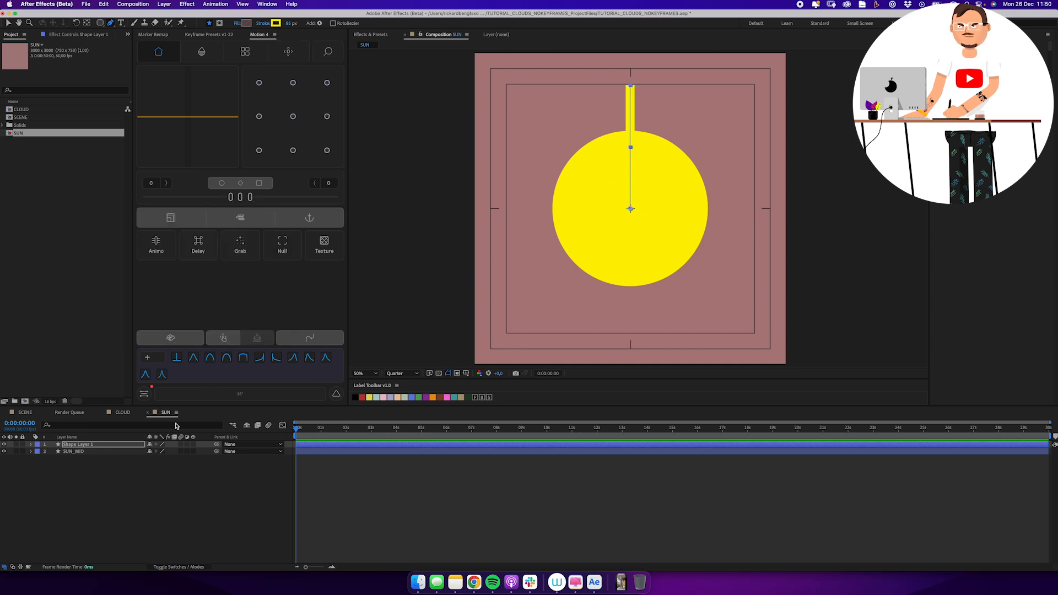
Change the ray stroke's Line Cap to Round Cap
{"action": "left_click", "coordinate": [31, 444]}
{"action": "left_click", "coordinate": [39, 452]}
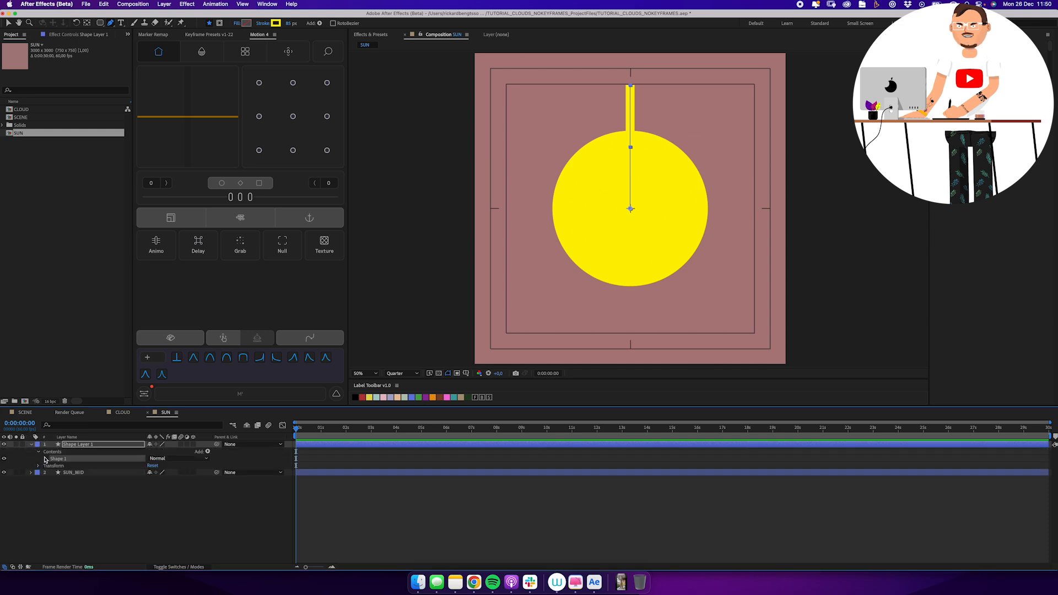
{"action": "left_click", "coordinate": [45, 458]}
{"action": "left_click", "coordinate": [51, 472]}
{"action": "left_click", "coordinate": [180, 511]}
{"action": "left_click", "coordinate": [165, 516]}
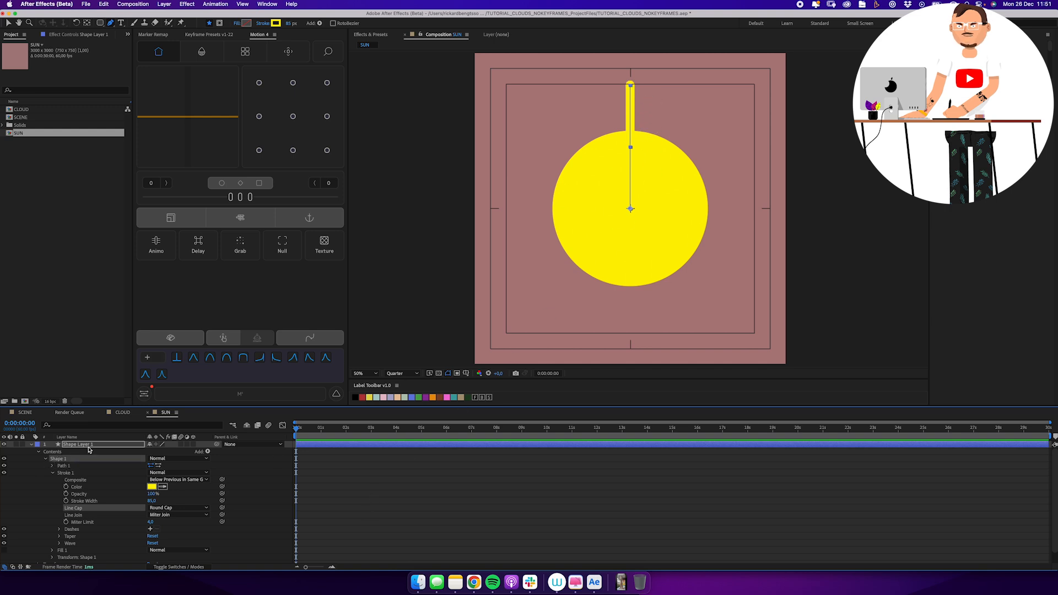
{"action": "left_click", "coordinate": [45, 458]}
Add Trim Paths to the ray layer and set its Start to 71% so the ray separates from the circle
{"action": "left_click", "coordinate": [209, 453]}
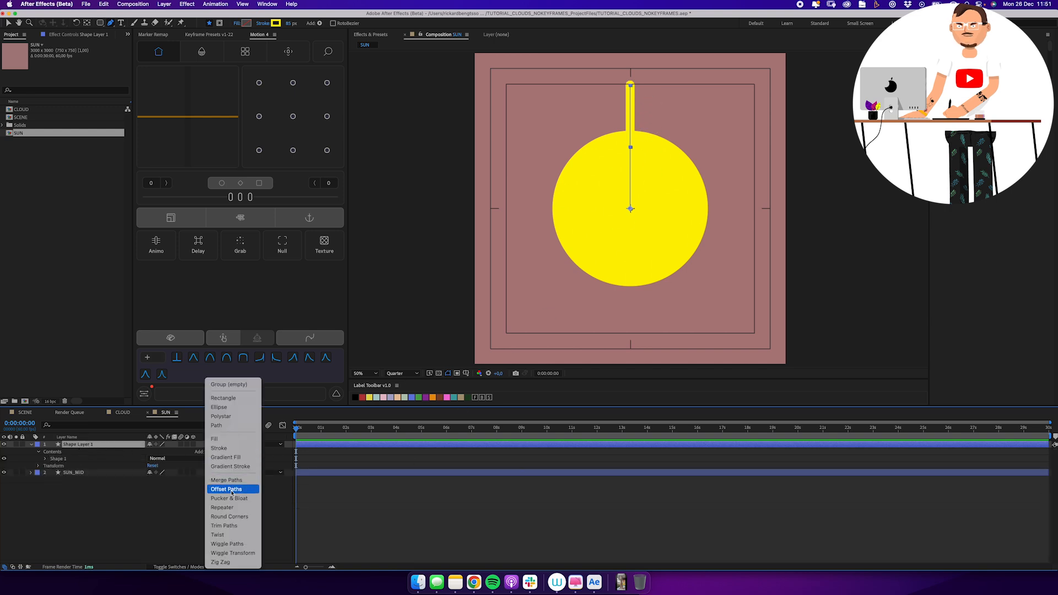
{"action": "left_click", "coordinate": [234, 526]}
{"action": "left_click", "coordinate": [45, 466]}
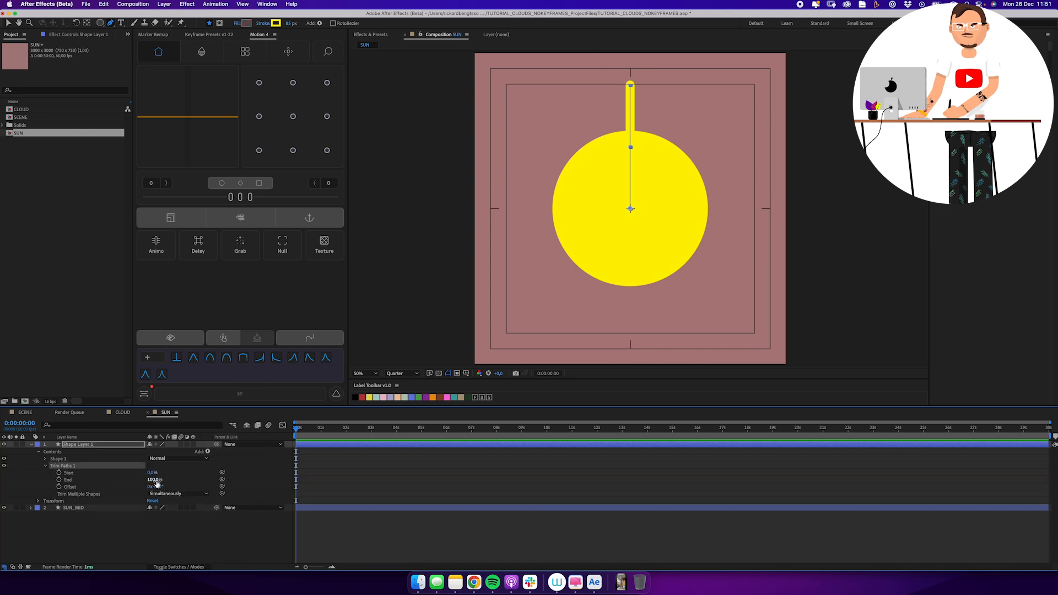
{"action": "left_click", "coordinate": [180, 475]}
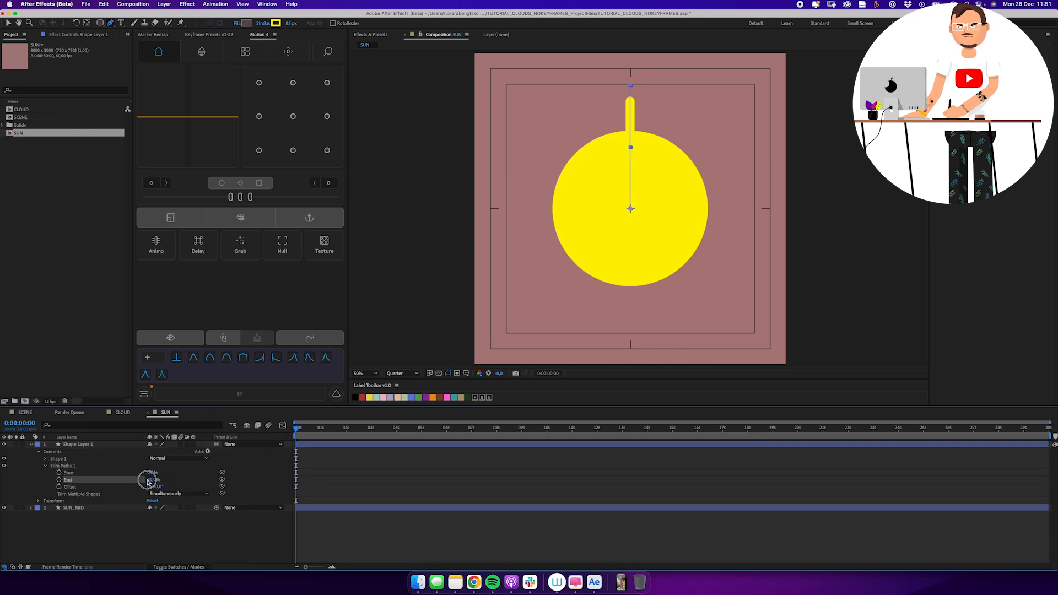
{"action": "left_click_drag", "start_coordinate": [150, 475], "coordinate": [172, 465]}
{"action": "left_click", "coordinate": [406, 485]}
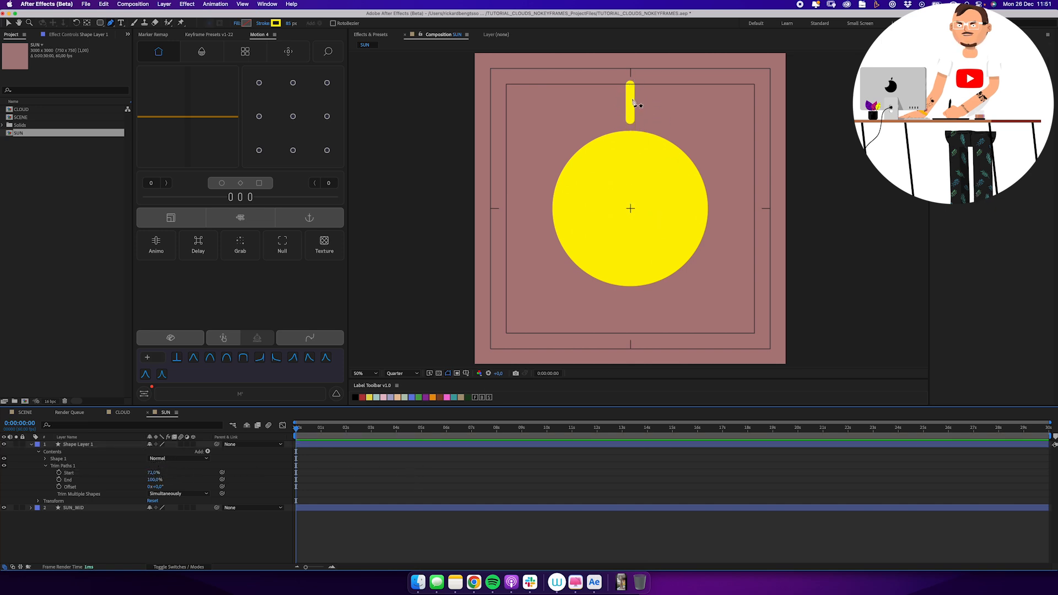
Hide the safe-area guides and rename the ray's shape layer to RAY
{"action": "key", "text": "apostrophe"}
{"action": "left_click", "coordinate": [73, 444]}
{"action": "type", "text": "RAY"}
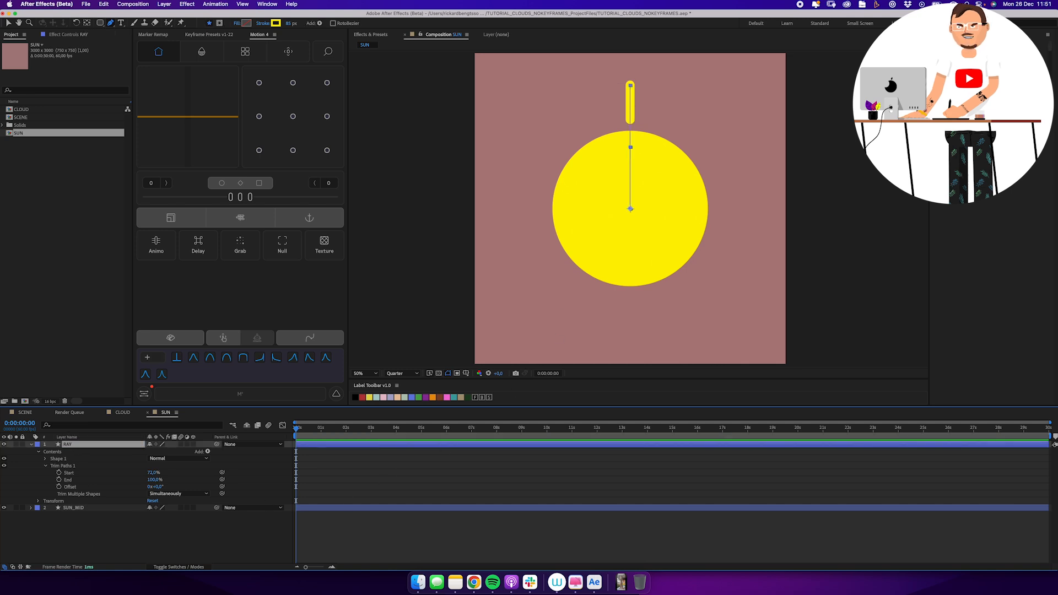
Add a Repeater to the RAY layer and set its transform Position to 0, 0
{"action": "left_click", "coordinate": [47, 466]}
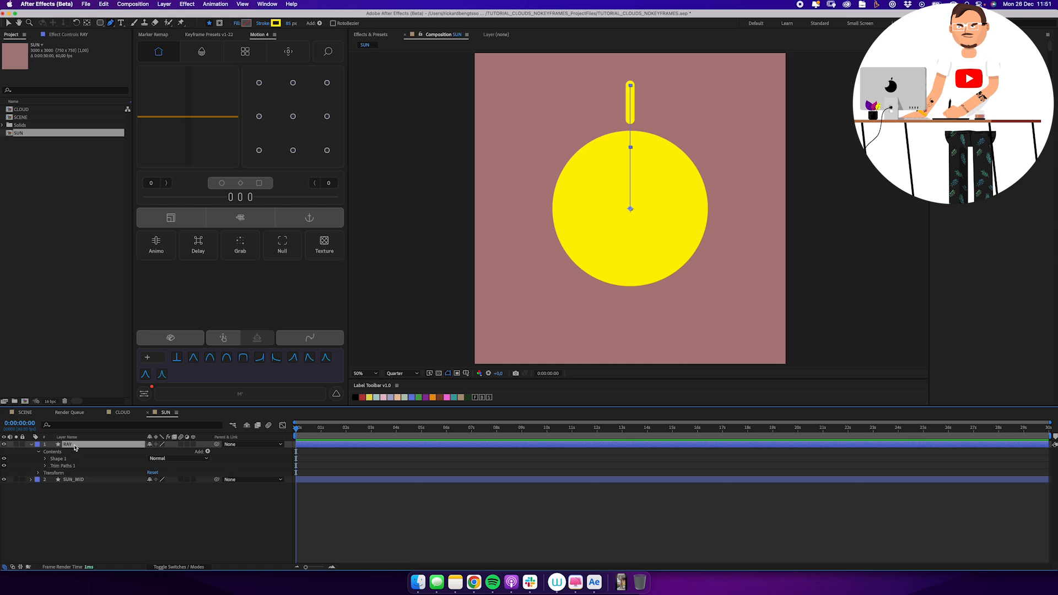
{"action": "left_click", "coordinate": [208, 452]}
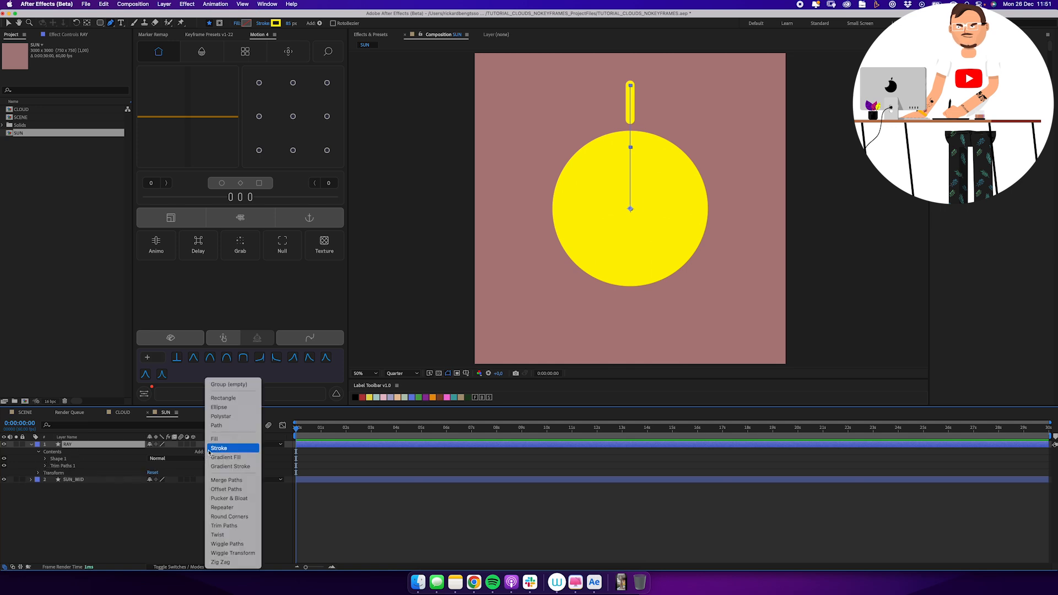
{"action": "left_click", "coordinate": [234, 507]}
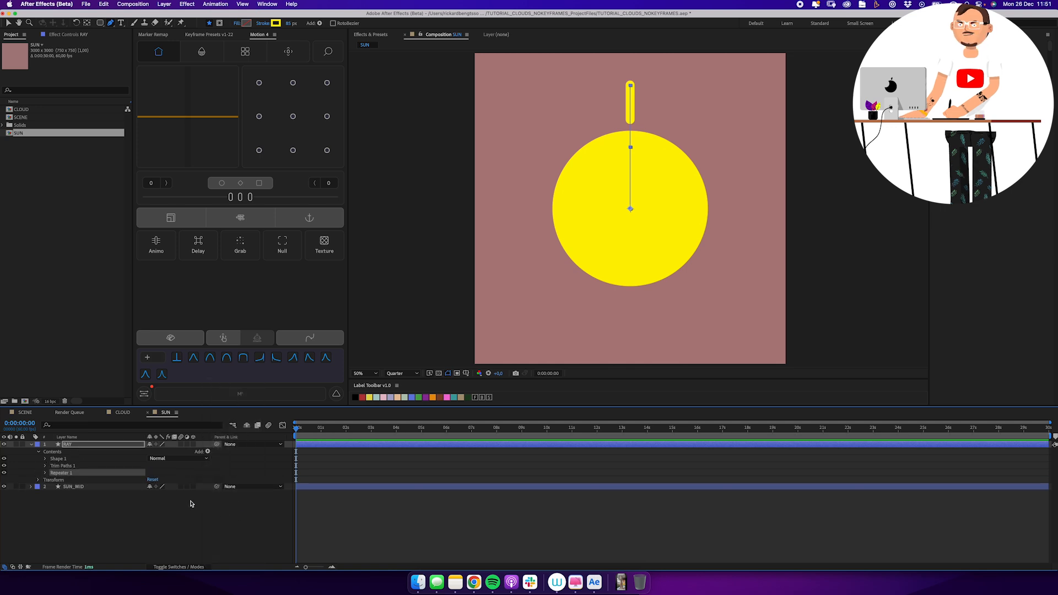
{"action": "left_click", "coordinate": [46, 473]}
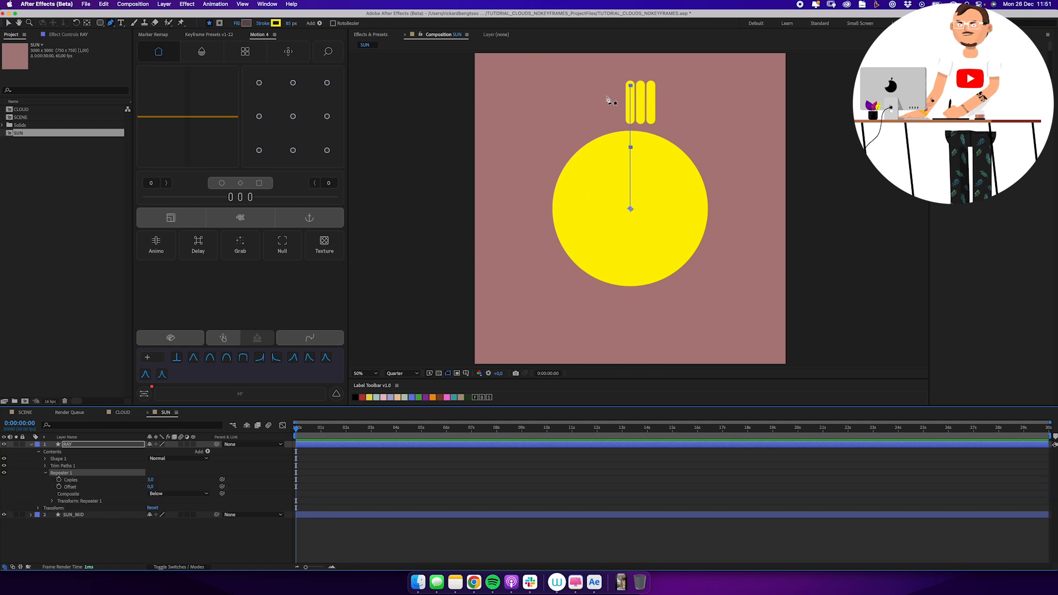
{"action": "left_click", "coordinate": [52, 501]}
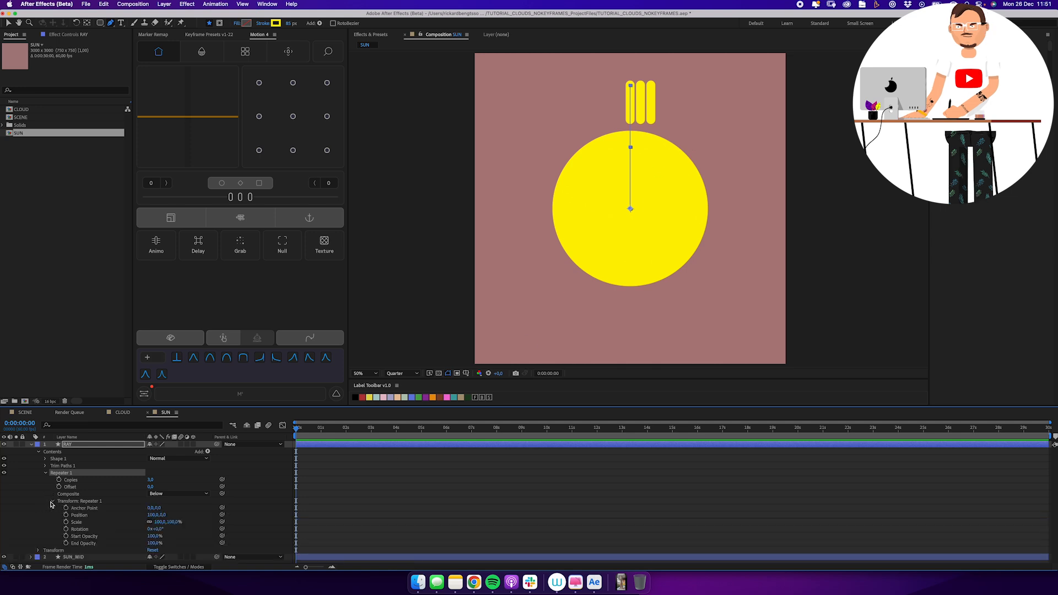
{"action": "left_click", "coordinate": [152, 514]}
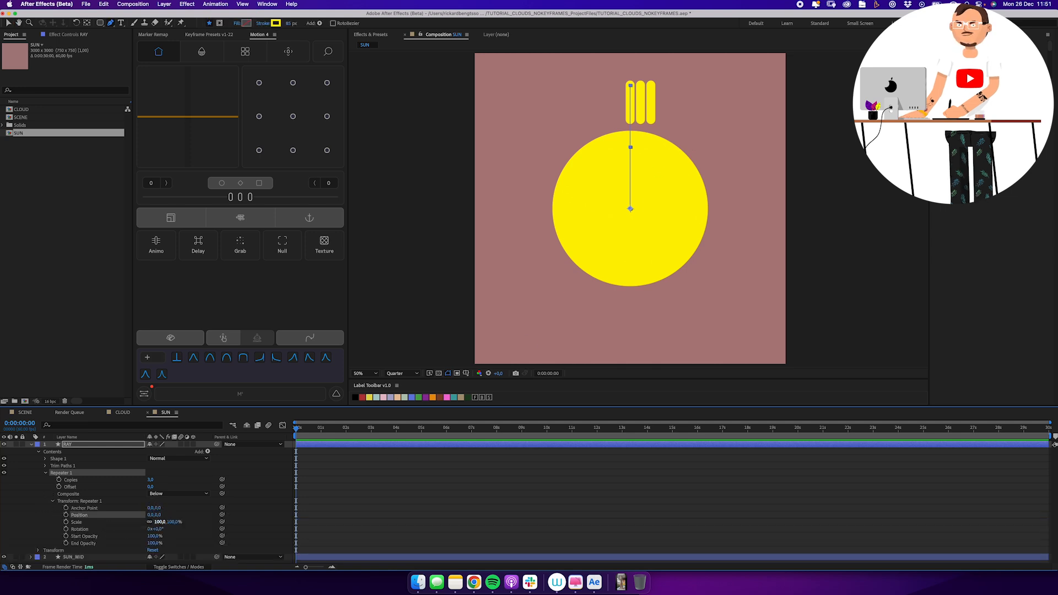
Drive the Repeater's transform Rotation with an expression dividing 360 by the Repeater's Copies value
{"action": "left_click_drag", "start_coordinate": [160, 530], "coordinate": [187, 540]}
{"action": "left_click", "coordinate": [187, 540]}
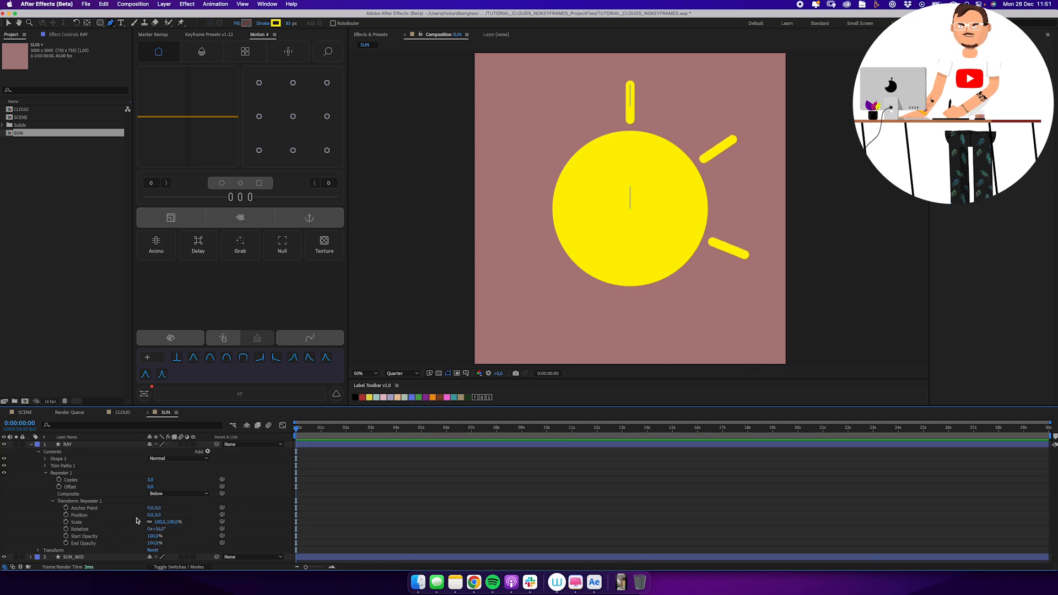
{"action": "left_click", "coordinate": [65, 530], "text": "alt"}
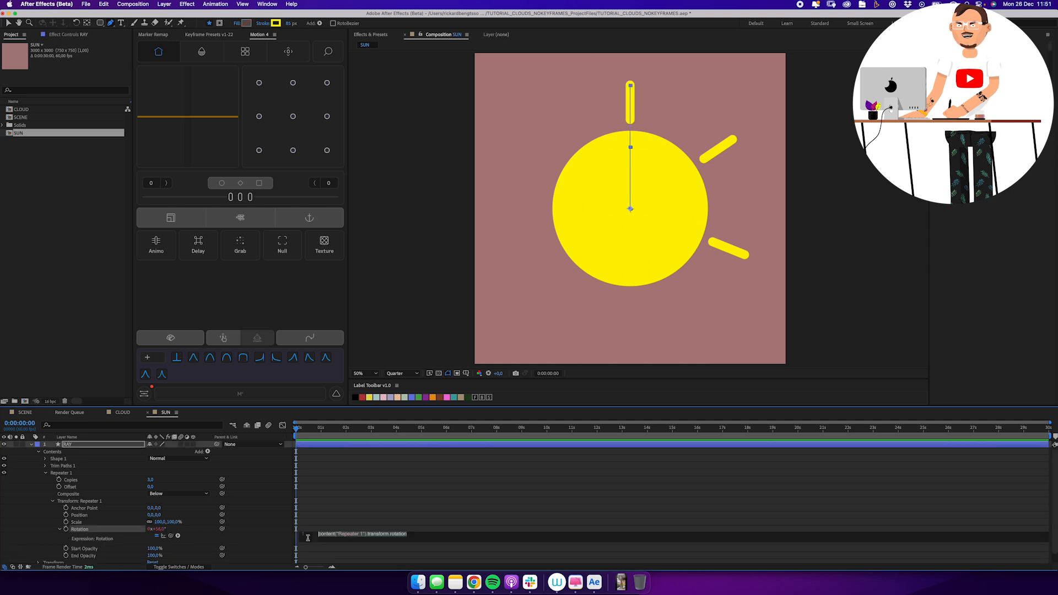
{"action": "type", "text": "360/"}
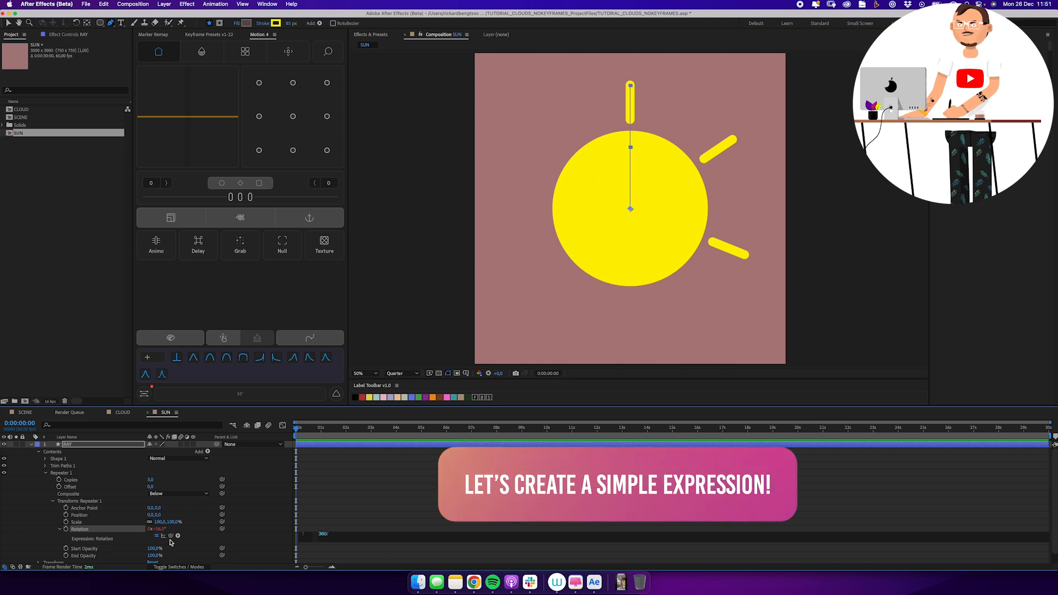
{"action": "left_click_drag", "start_coordinate": [170, 535], "coordinate": [148, 481]}
{"action": "left_click", "coordinate": [323, 491]}
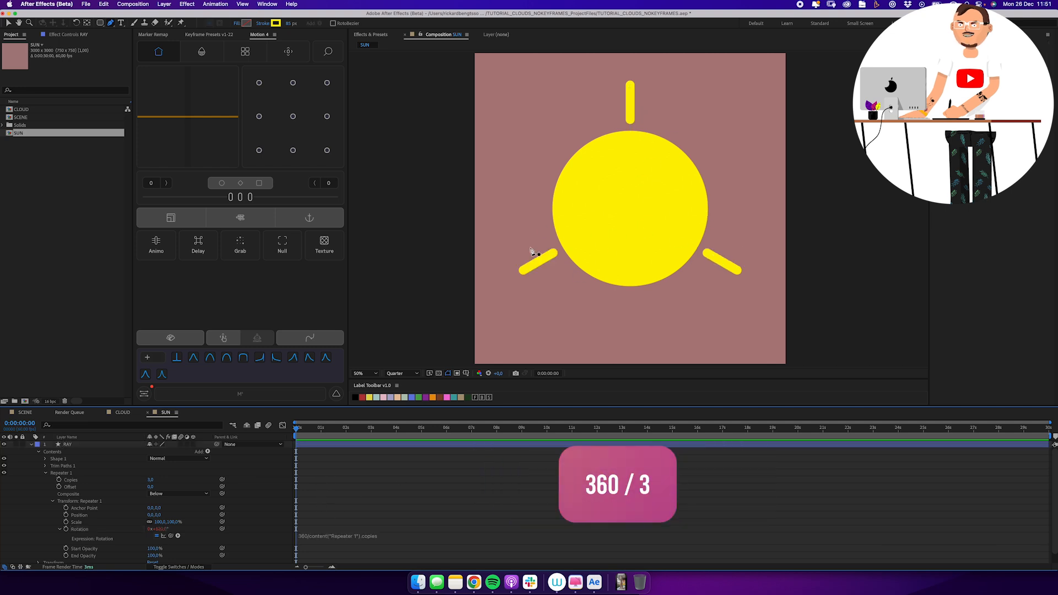
Try 6 copies in the Repeater, and settle on 12 copies
{"action": "left_click", "coordinate": [151, 480]}
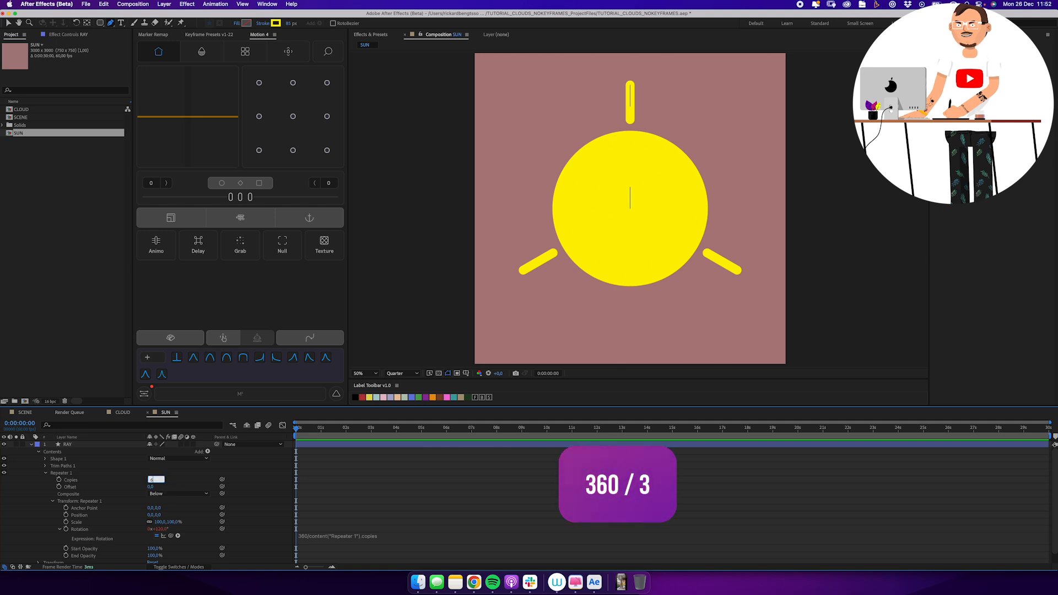
{"action": "type", "text": "6"}
{"action": "key", "text": "Return"}
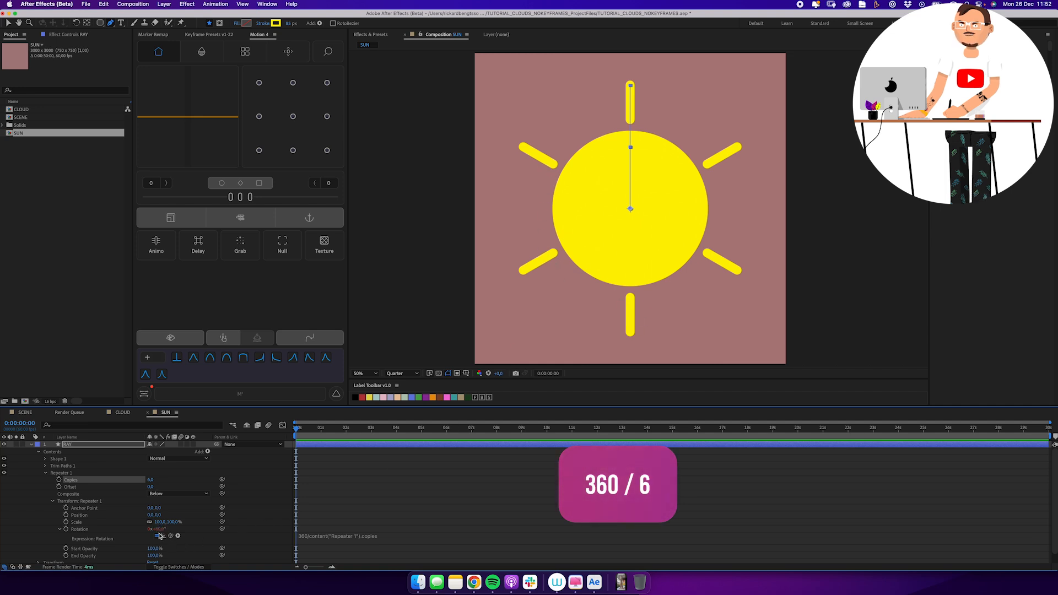
{"action": "type", "text": "12"}
{"action": "key", "text": "Return"}
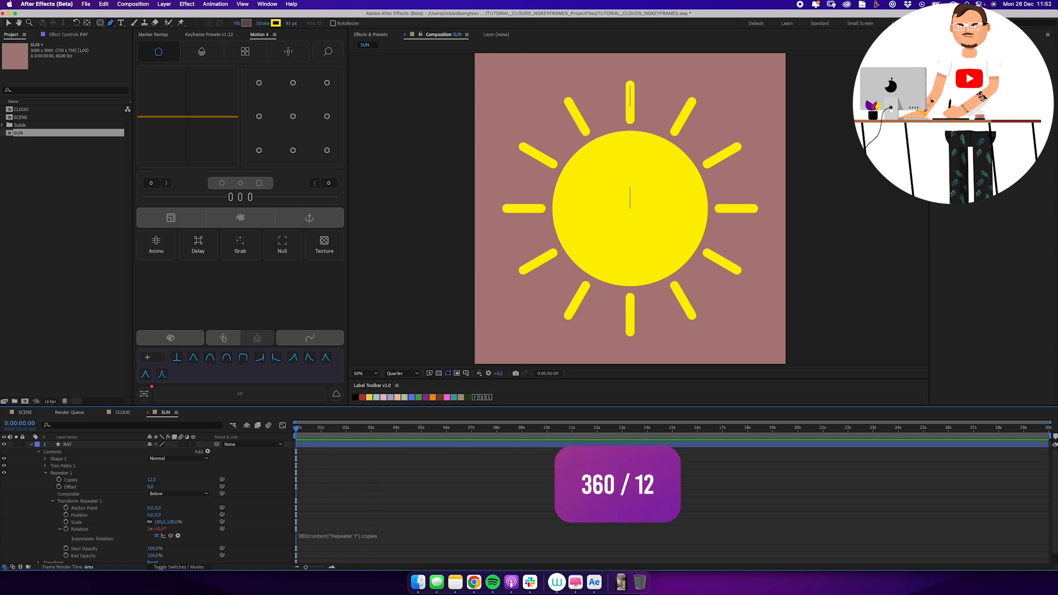
Shorten the rays slightly by setting the Trim Paths Start to 75%
{"action": "left_click", "coordinate": [45, 466]}
{"action": "left_click_drag", "start_coordinate": [153, 472], "coordinate": [173, 473]}
{"action": "left_click_drag", "start_coordinate": [153, 473], "coordinate": [146, 473]}
Collapse all layer properties in the SUN composition and save the project
{"action": "key", "text": "super+shift+a"}
{"action": "key", "text": "super+a"}
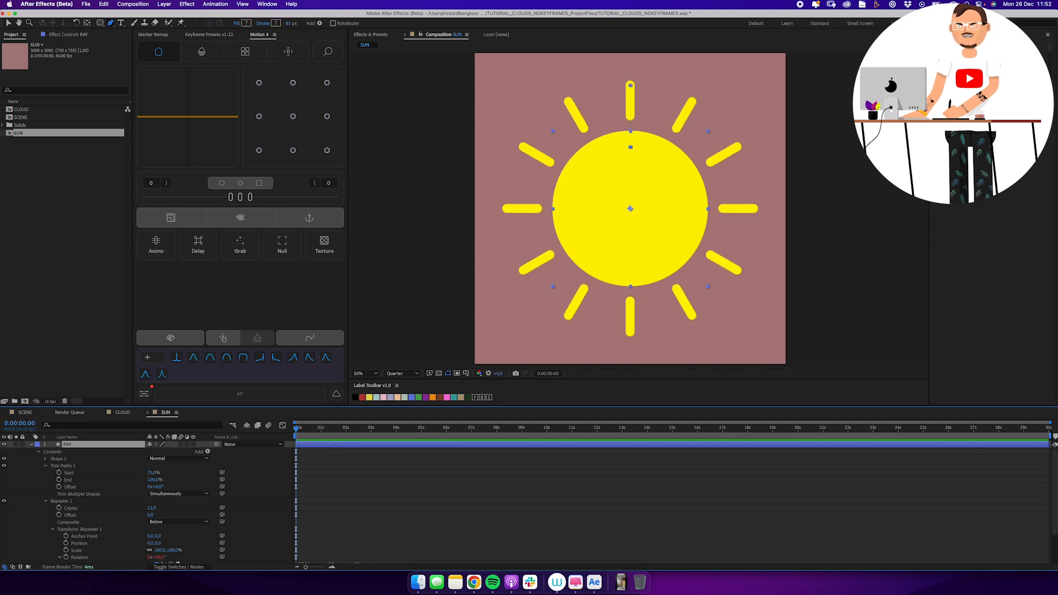
{"action": "key", "text": "u"}
{"action": "key", "text": "super+shift+a"}
{"action": "key", "text": "super+s"}
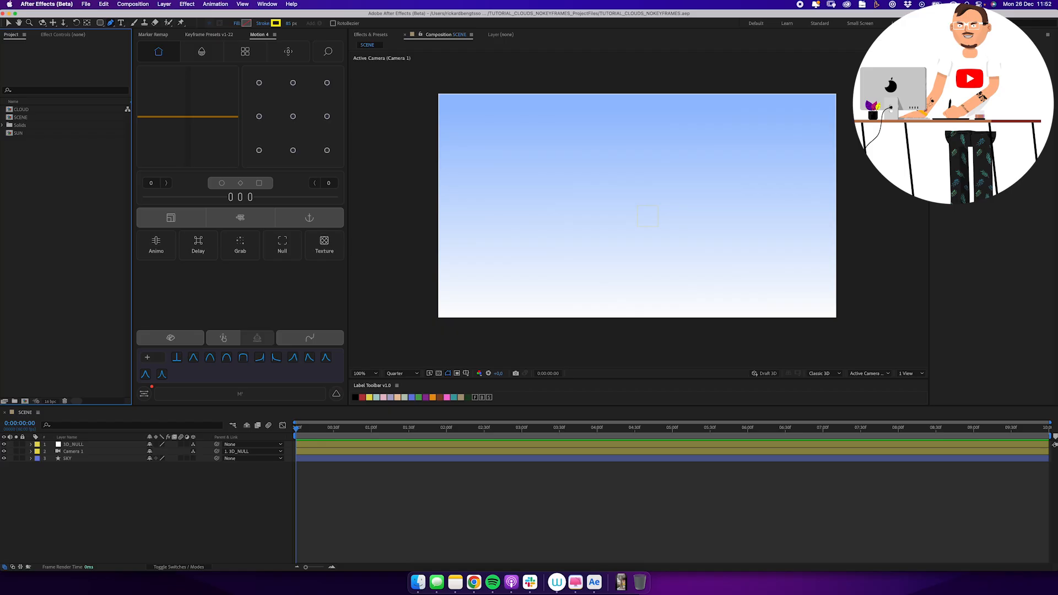
Add the SUN and CLOUD compositions to SCENE between Camera 1 and SKY, with CLOUD above SUN
{"action": "left_click", "coordinate": [19, 133]}
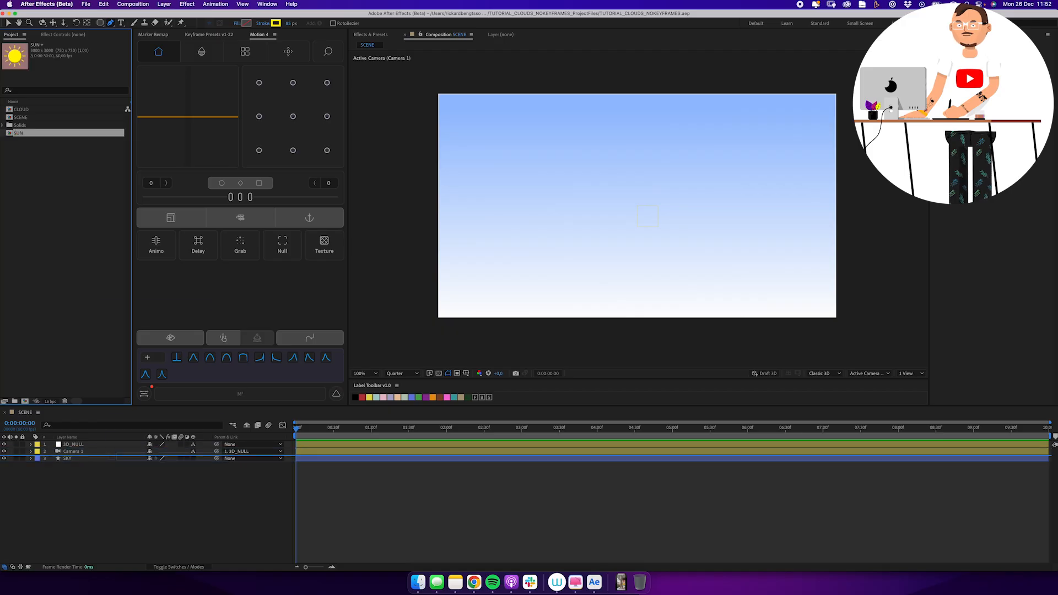
{"action": "left_click_drag", "start_coordinate": [121, 456], "coordinate": [121, 456]}
{"action": "left_click_drag", "start_coordinate": [22, 109], "coordinate": [121, 455]}
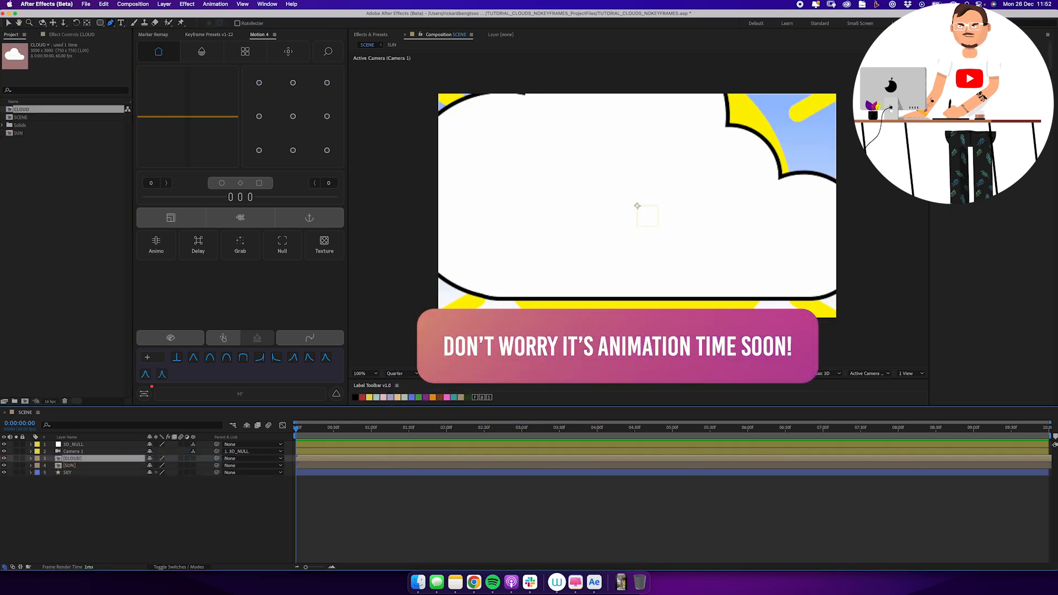
Make the CLOUD and SUN layers 3D, scale both to 20%, and collapse their properties
{"action": "left_click_drag", "start_coordinate": [193, 458], "coordinate": [193, 465]}
{"action": "left_click", "coordinate": [70, 466], "text": "shift"}
{"action": "key", "text": "s"}
{"action": "left_click", "coordinate": [172, 466]}
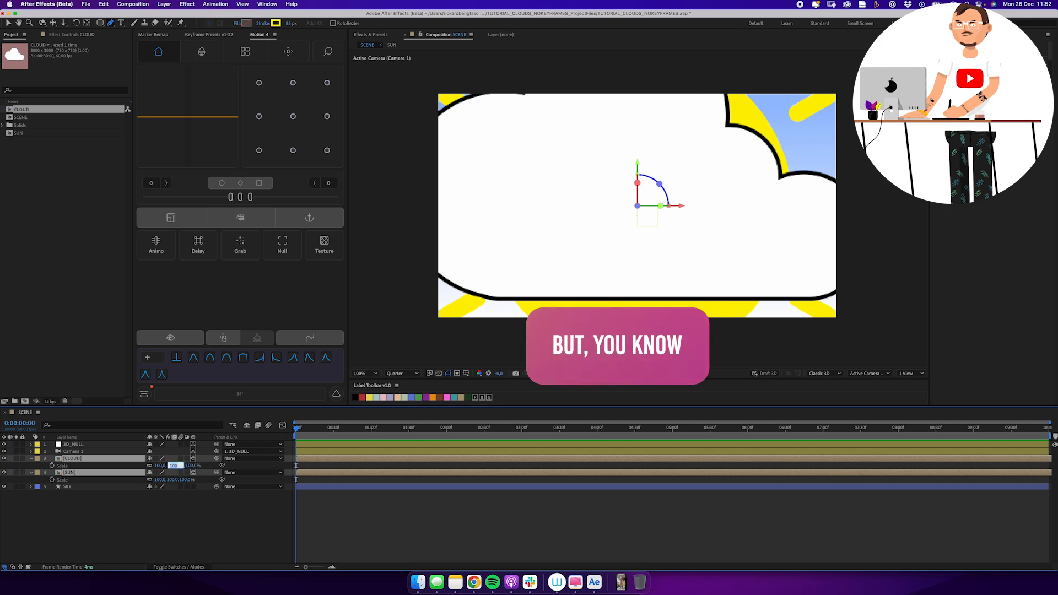
{"action": "type", "text": "20"}
{"action": "key", "text": "Return"}
{"action": "left_click", "coordinate": [82, 493]}
{"action": "key", "text": "super+a"}
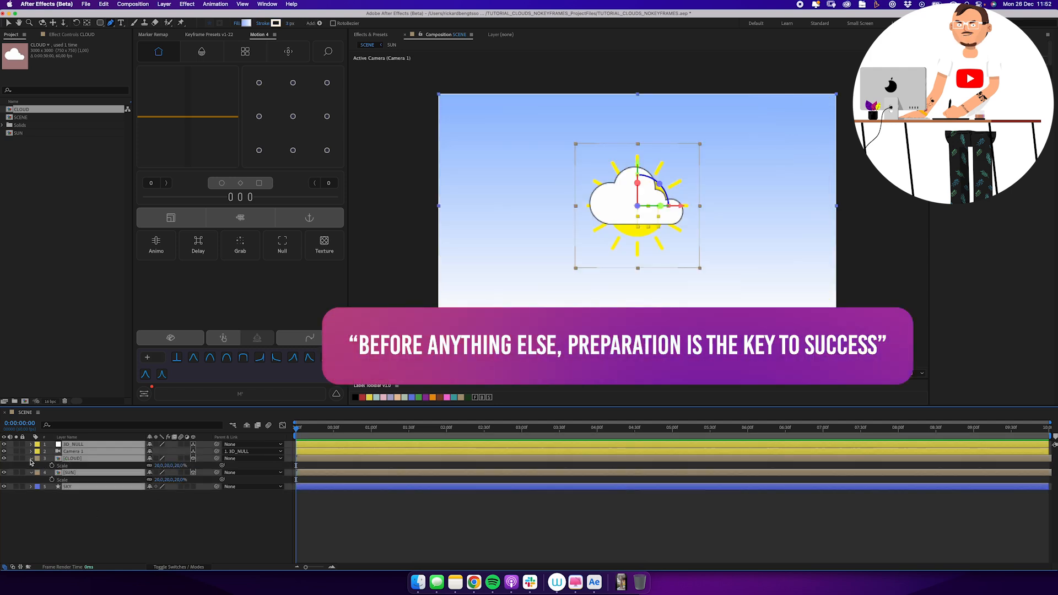
{"action": "key", "text": "u"}
Move the sun up near the upper edge of the sky and scale it to 10%
{"action": "left_click", "coordinate": [65, 493]}
{"action": "left_click", "coordinate": [71, 465]}
{"action": "key", "text": "v"}
{"action": "left_click_drag", "start_coordinate": [639, 231], "coordinate": [628, 167]}
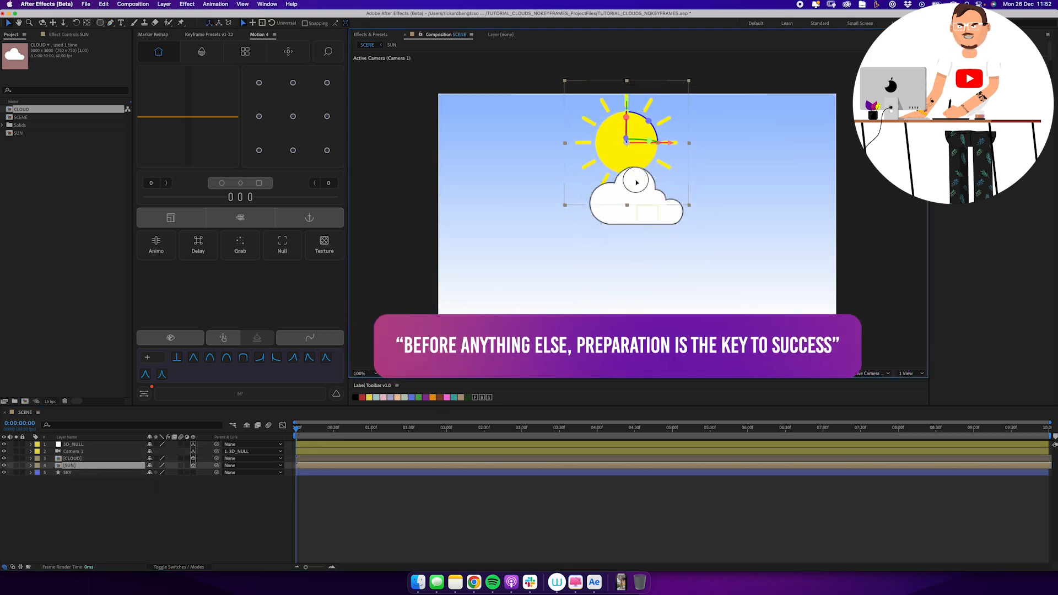
{"action": "key", "text": "s"}
{"action": "left_click", "coordinate": [165, 472]}
{"action": "type", "text": "10"}
{"action": "key", "text": "Return"}
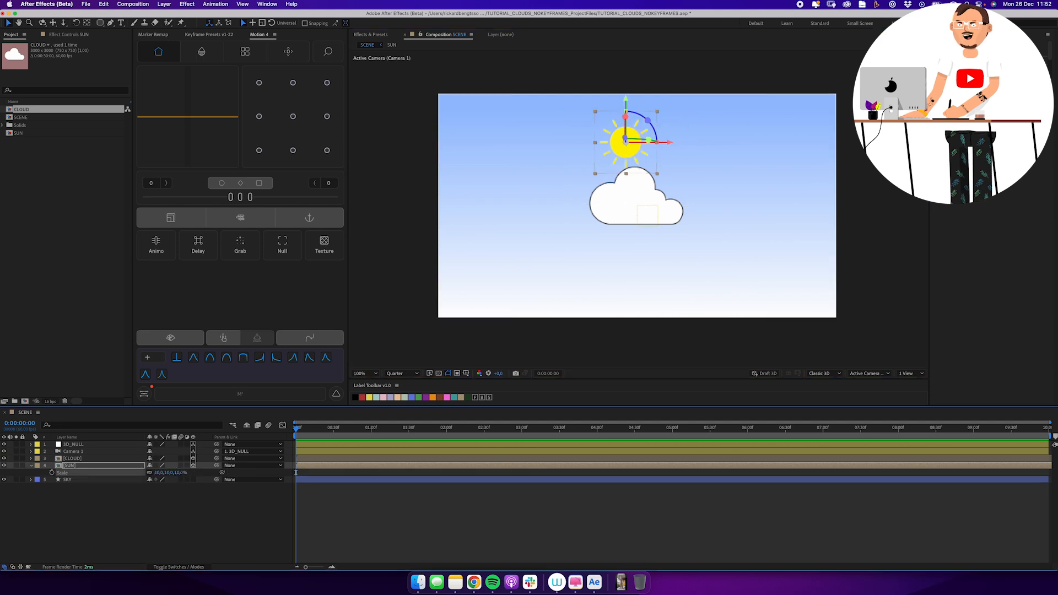
Move the cloud to the upper-left part of the sky and scale it to 12%
{"action": "left_click", "coordinate": [101, 459]}
{"action": "left_click_drag", "start_coordinate": [634, 219], "coordinate": [531, 208]}
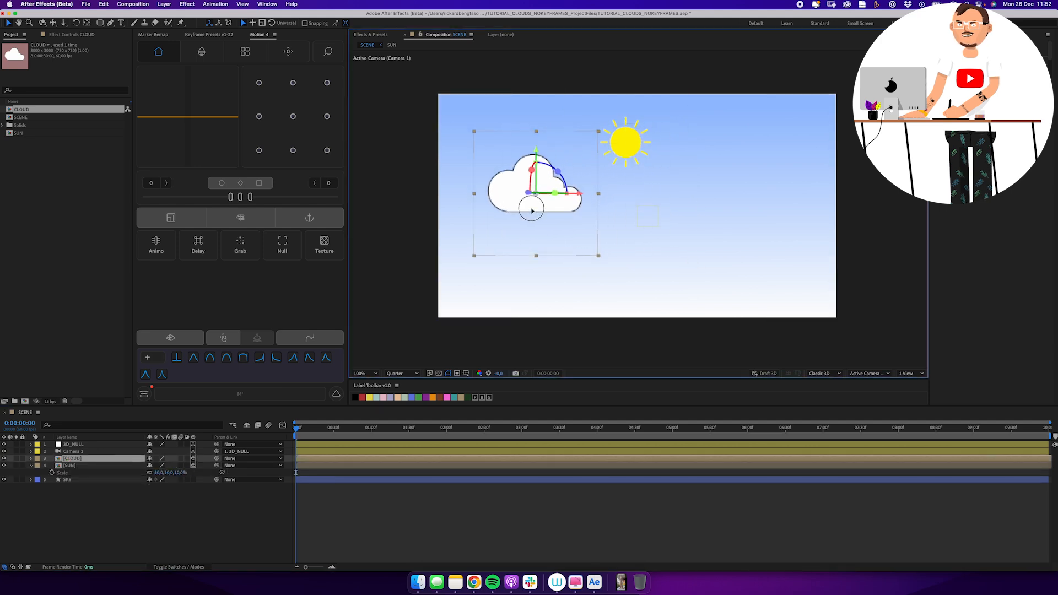
{"action": "key", "text": "s"}
{"action": "left_click", "coordinate": [168, 466]}
{"action": "type", "text": "12"}
{"action": "key", "text": "Return"}
{"action": "left_click_drag", "start_coordinate": [534, 212], "coordinate": [502, 205]}
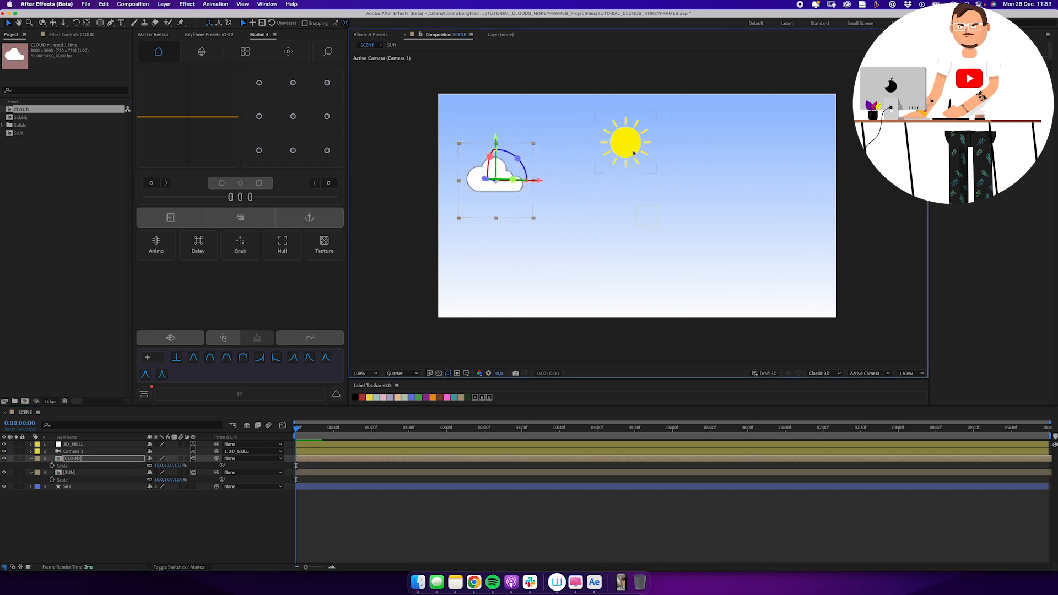
Nudge the sun higher and duplicate the cloud for extra clouds at the upper right and lower left of the sky
{"action": "left_click_drag", "start_coordinate": [633, 153], "coordinate": [635, 138]}
{"action": "left_click_drag", "start_coordinate": [502, 182], "coordinate": [561, 270]}
{"action": "key", "text": "ctrl+d"}
{"action": "key", "text": "ctrl+d"}
Scale the lower-left cloud to 8%, duplicate it, and place the copy at the lower right of the sky
{"action": "key", "text": "s"}
{"action": "left_click", "coordinate": [171, 466]}
{"action": "type", "text": "8"}
{"action": "key", "text": "Return"}
{"action": "key", "text": "ctrl+d"}
{"action": "left_click_drag", "start_coordinate": [546, 255], "coordinate": [720, 255]}
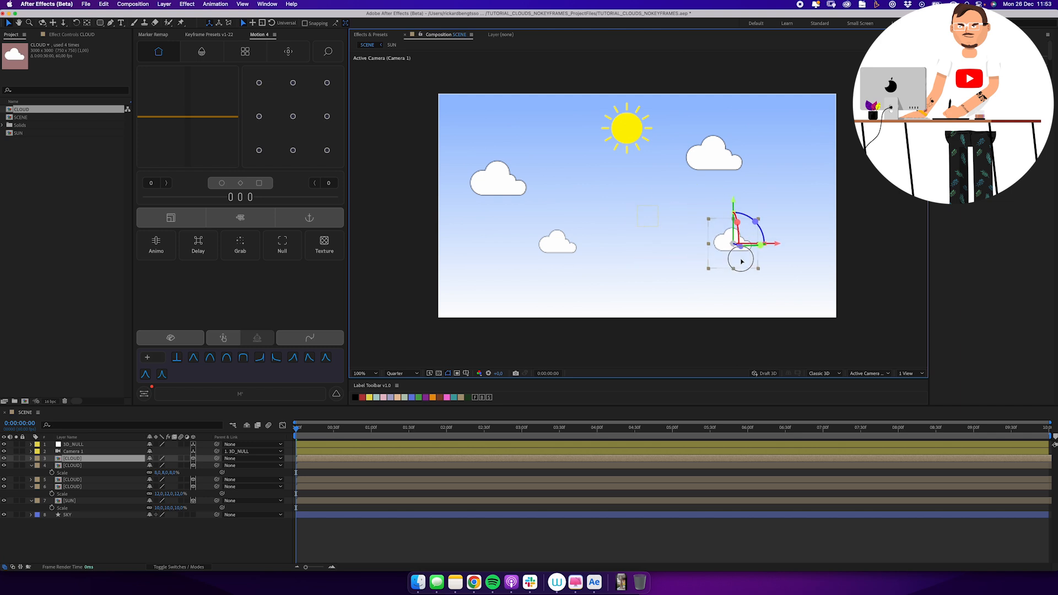
Collapse all layer properties in SCENE and clear the selection
{"action": "left_click", "coordinate": [200, 507]}
{"action": "key", "text": "ctrl+a"}
{"action": "key", "text": "u"}
{"action": "left_click", "coordinate": [75, 549]}
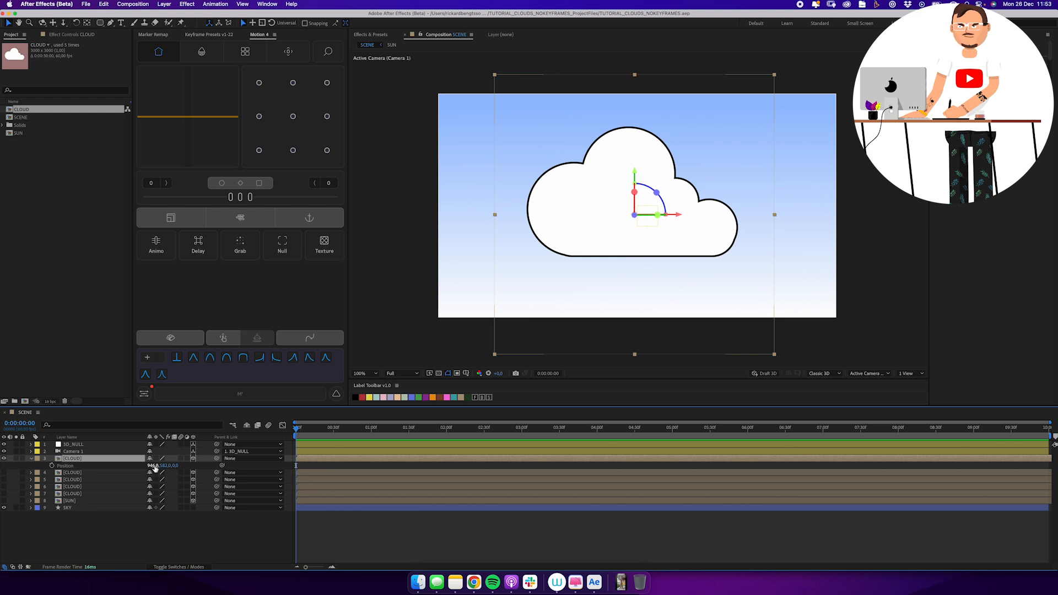
Try moving the large cloud right and left along its X axis, undoing each move
{"action": "left_click_drag", "start_coordinate": [684, 216], "coordinate": [756, 222]}
{"action": "key", "text": "super+z"}
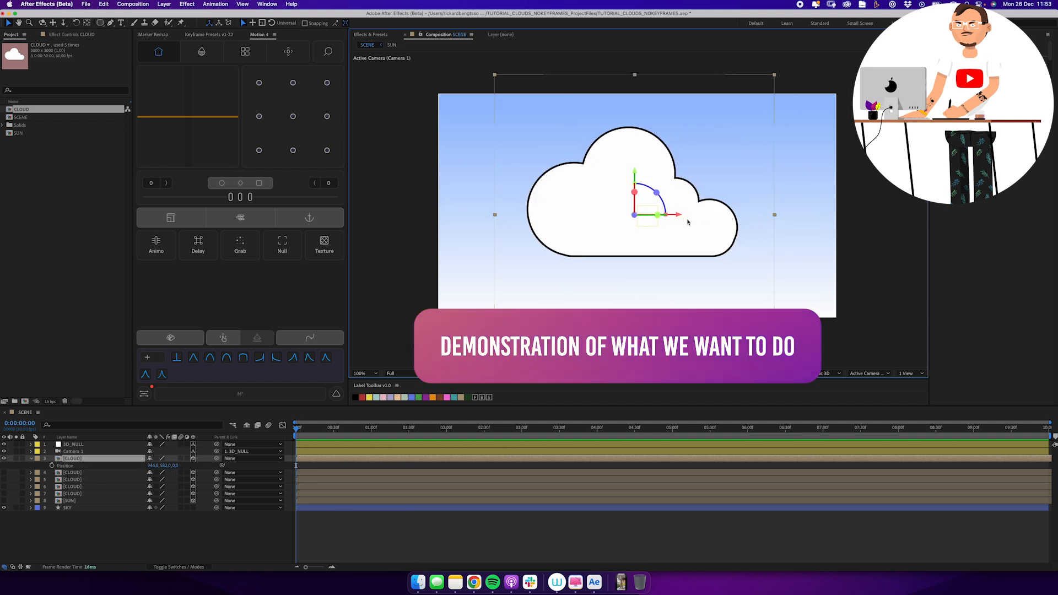
{"action": "left_click_drag", "start_coordinate": [678, 216], "coordinate": [606, 218]}
{"action": "key", "text": "super+z"}
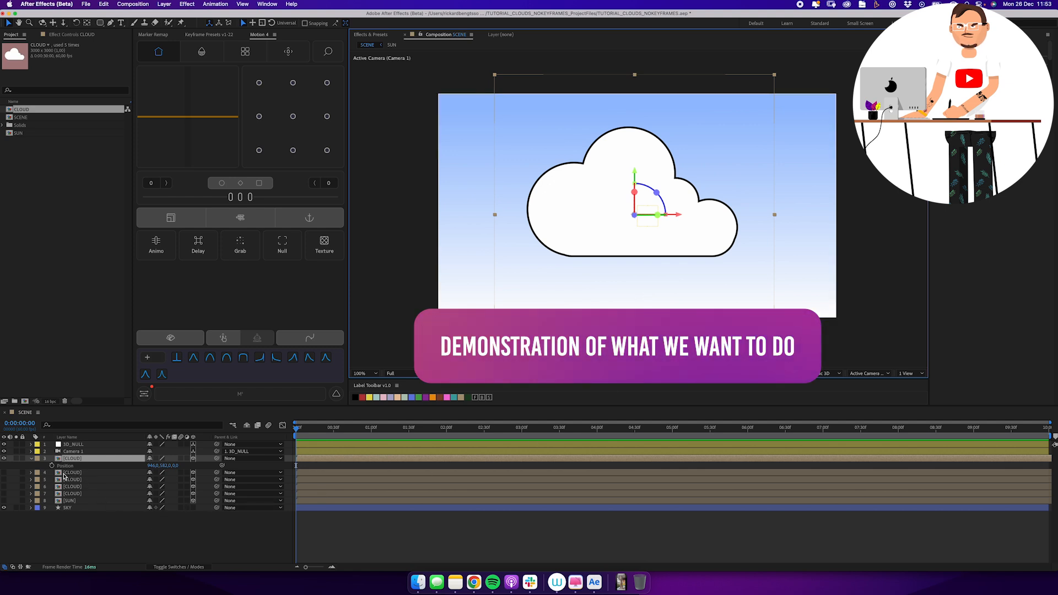
{"action": "left_click", "coordinate": [151, 467]}
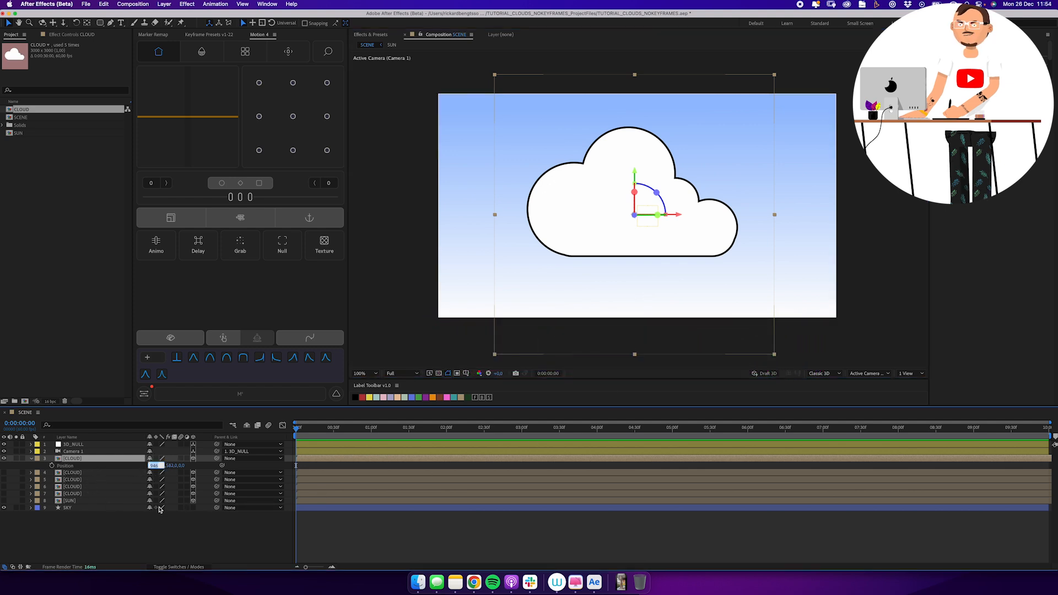
{"action": "left_click", "coordinate": [158, 517]}
{"action": "left_click", "coordinate": [178, 467]}
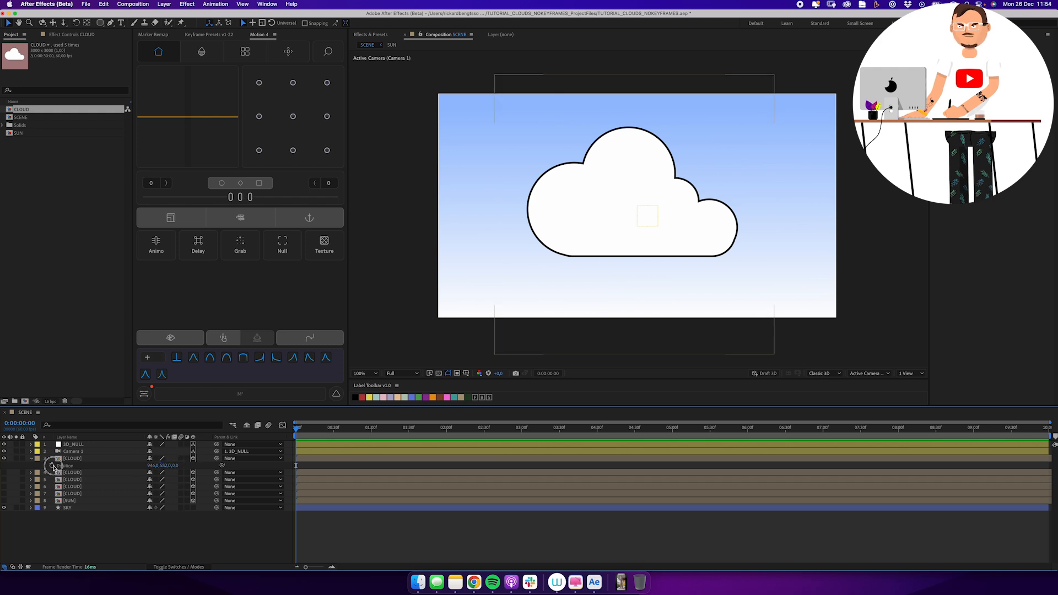
Add an expression to the large cloud's Position and write its first line as x=value+time*30;
{"action": "left_click", "coordinate": [52, 466], "text": "alt"}
{"action": "left_click", "coordinate": [308, 479]}
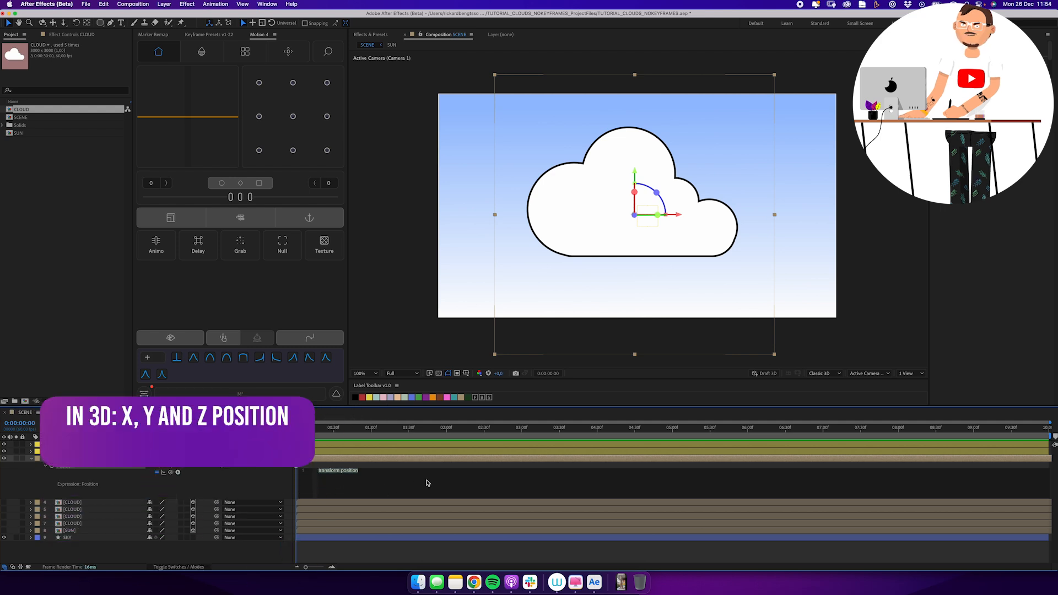
{"action": "type", "text": "x"}
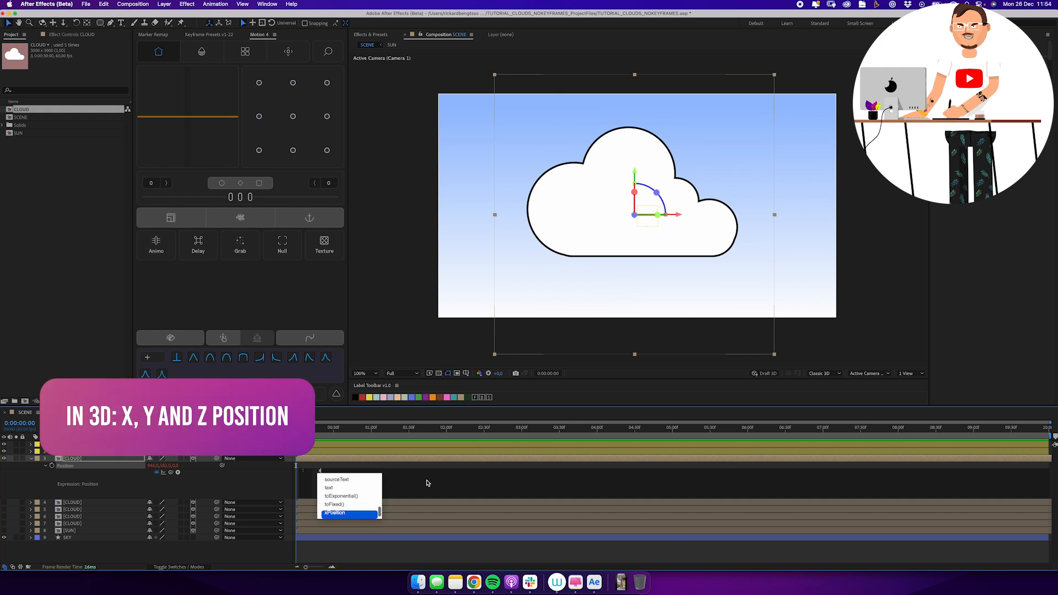
{"action": "type", "text": "=value"}
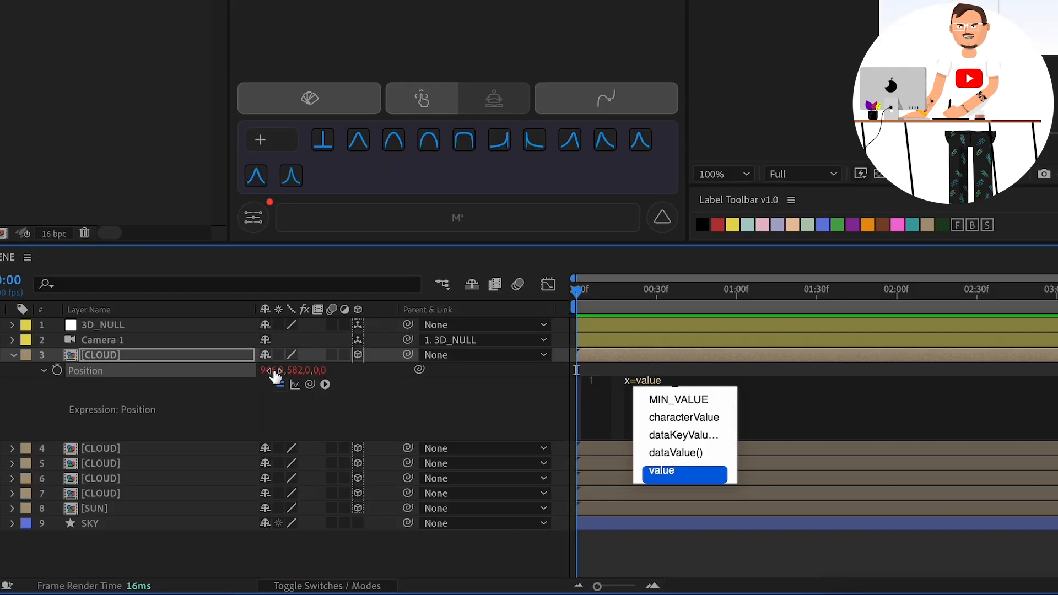
{"action": "type", "text": "+"}
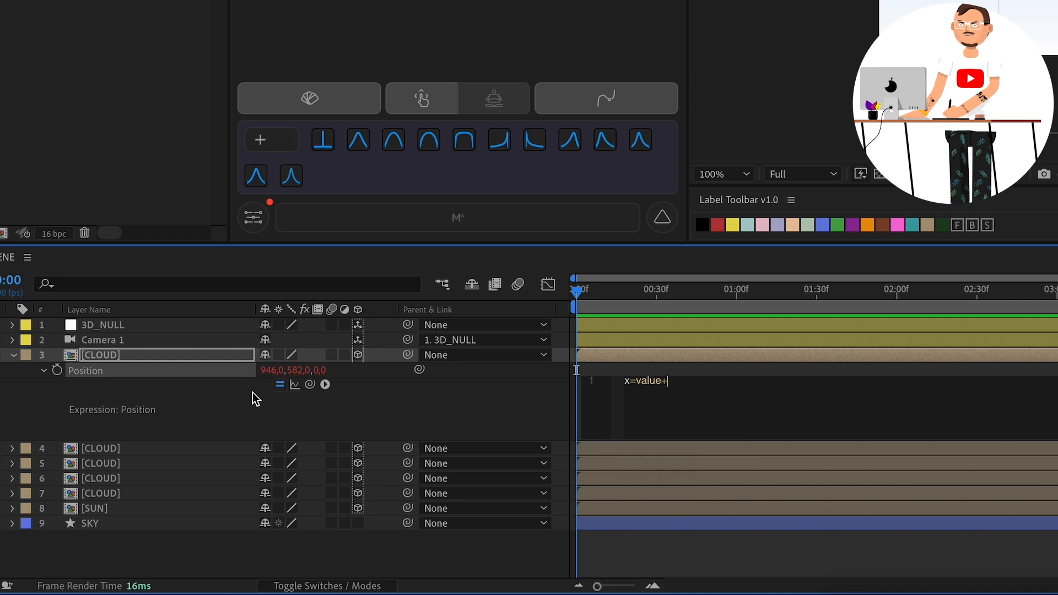
{"action": "type", "text": "time"}
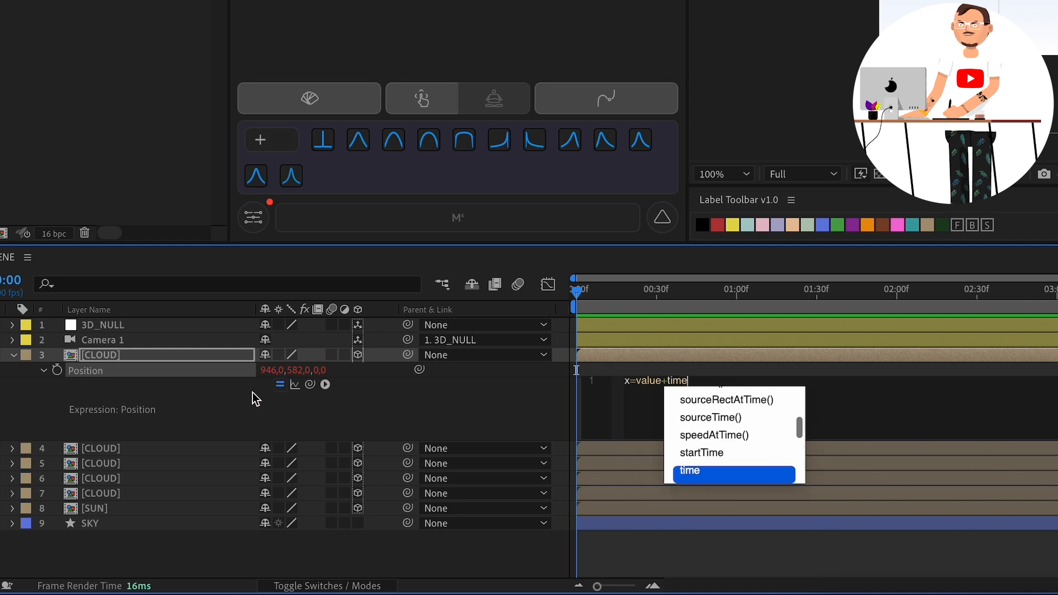
{"action": "type", "text": "*"}
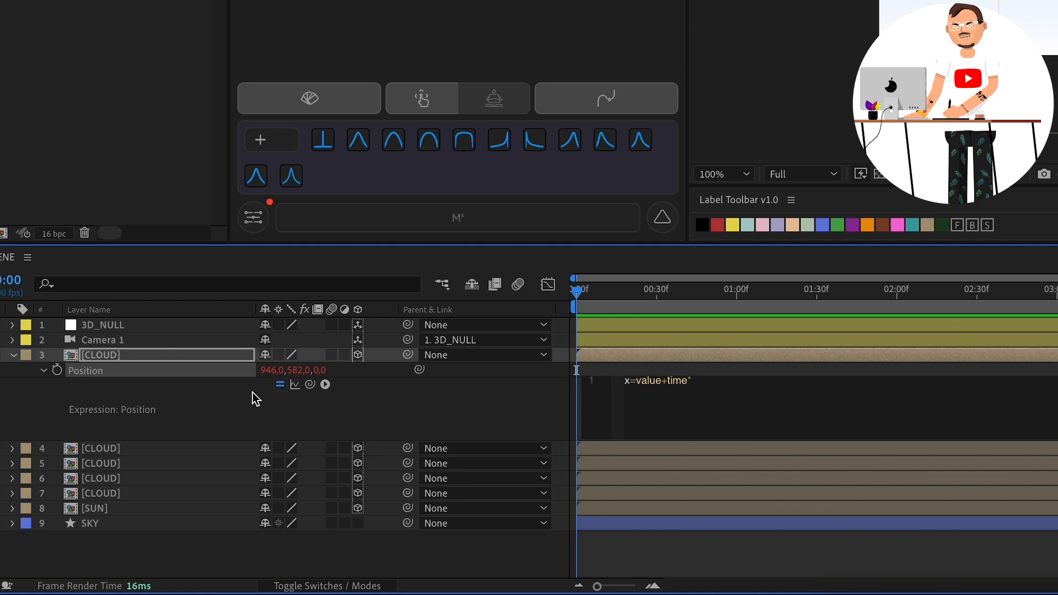
{"action": "type", "text": "30"}
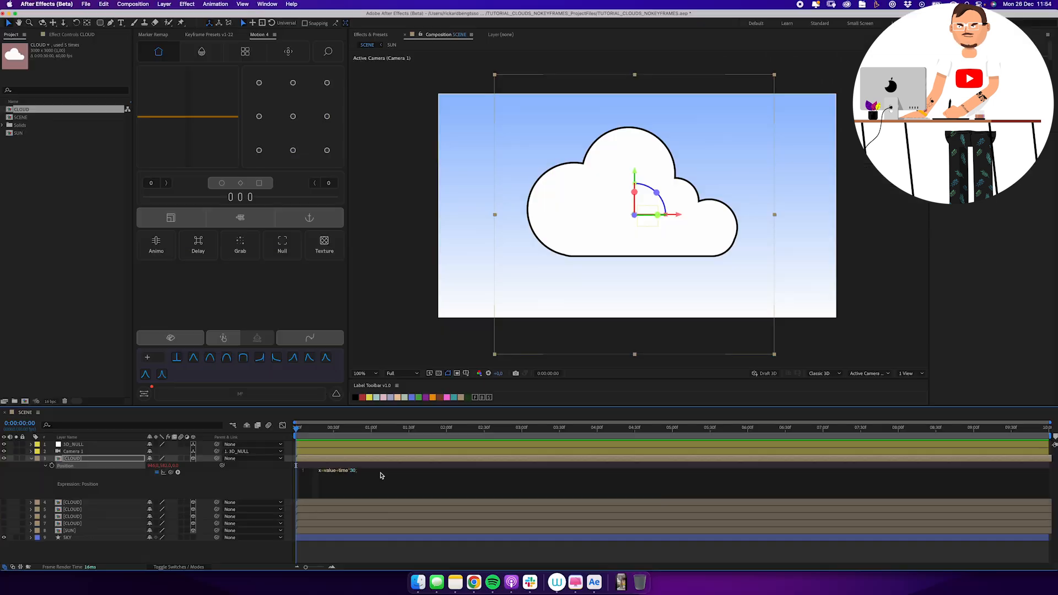
Finish the cloud's Position expression with the output line [x[0],value[1],value[2]] and apply it
{"action": "key", "text": "Return"}
{"action": "key", "text": "Return"}
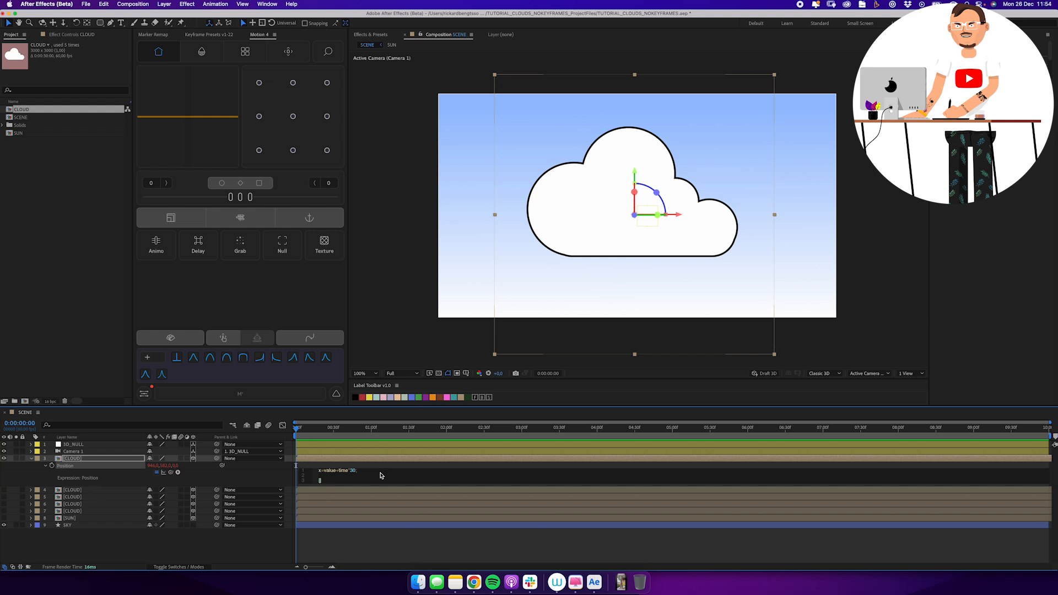
{"action": "type", "text": "[x"}
{"action": "type", "text": "[0"}
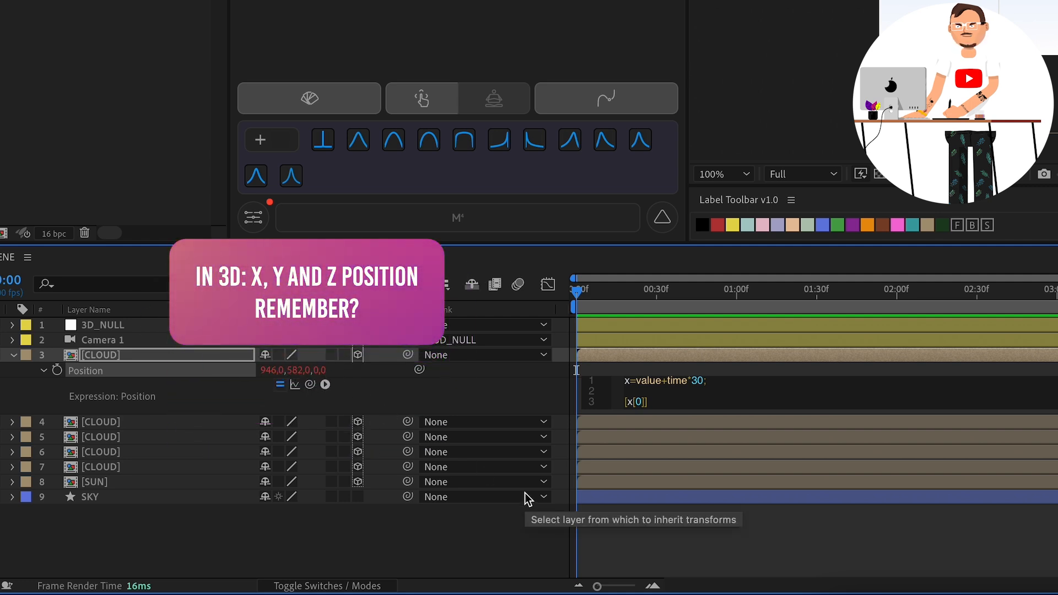
{"action": "type", "text": "value[1]"}
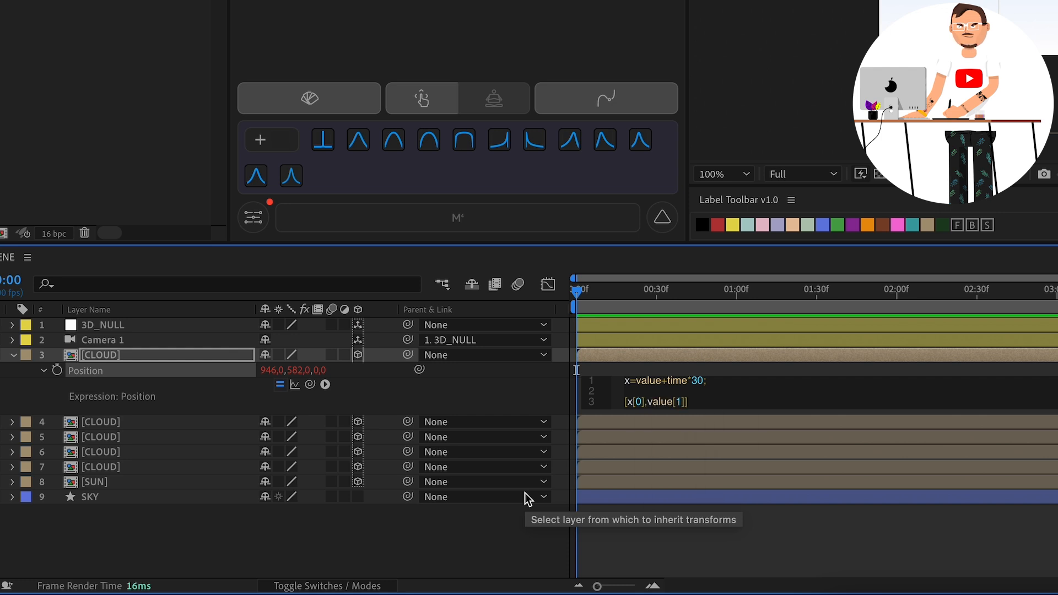
{"action": "type", "text": ",value[2"}
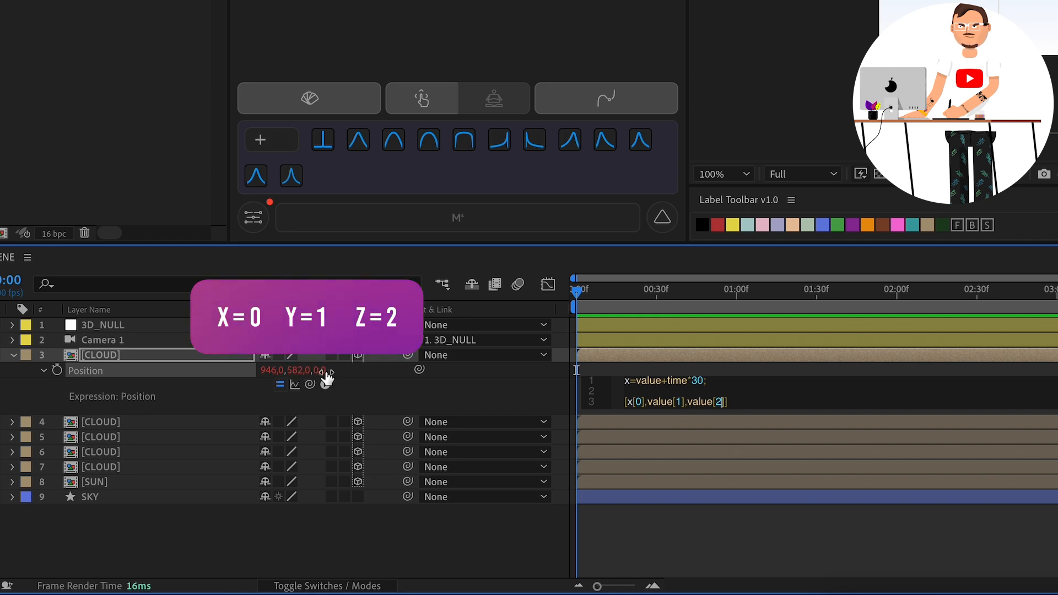
{"action": "left_click", "coordinate": [655, 533]}
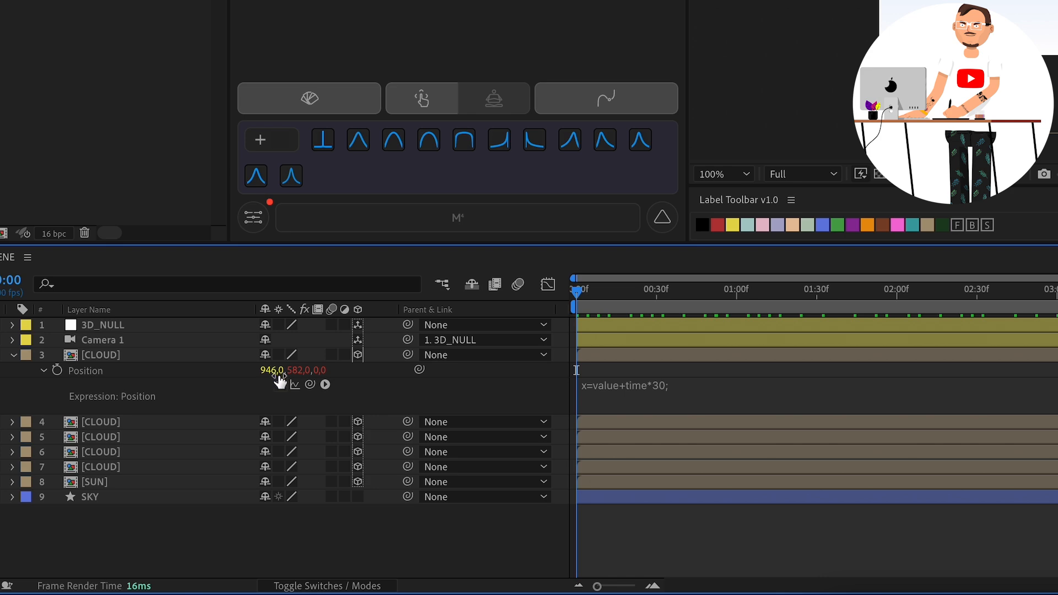
Raise the time multiplier in the large cloud's Position expression to 300 and scrub the timeline to check the drift
{"action": "left_click_drag", "start_coordinate": [589, 290], "coordinate": [633, 294]}
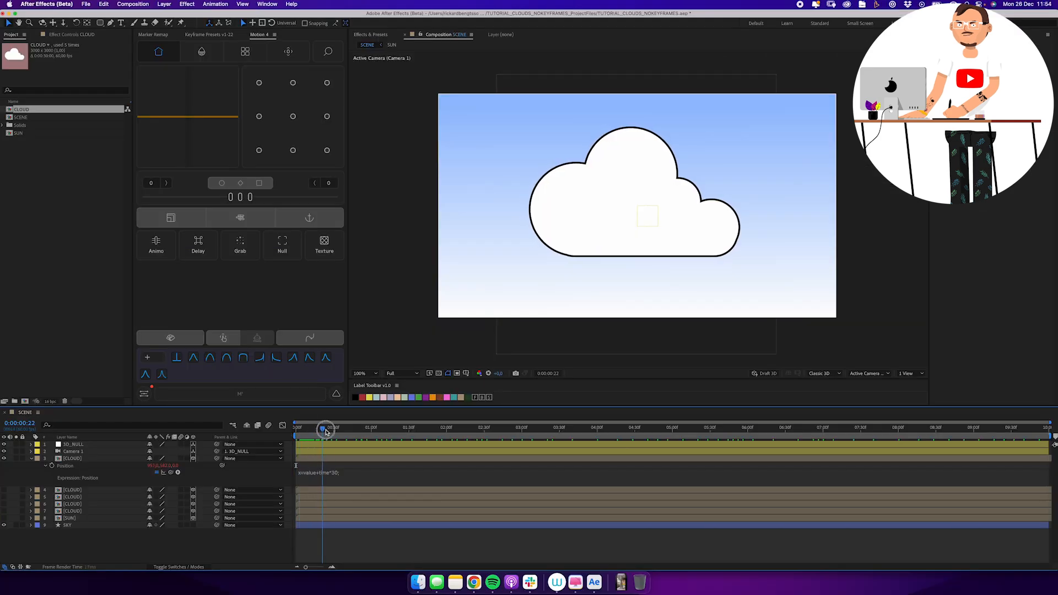
{"action": "key", "text": "space"}
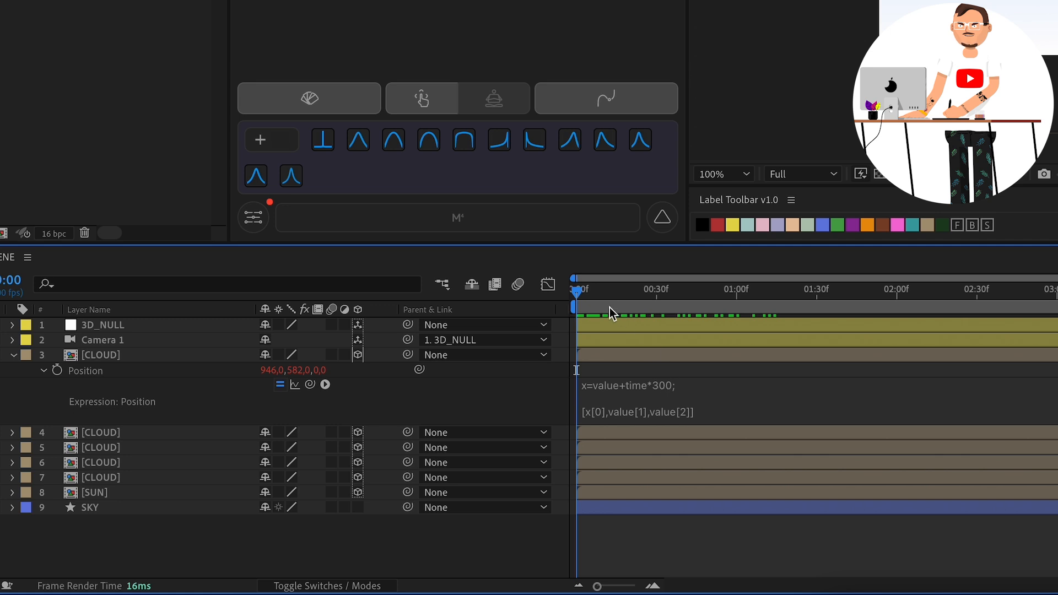
{"action": "left_click_drag", "start_coordinate": [611, 314], "coordinate": [945, 323]}
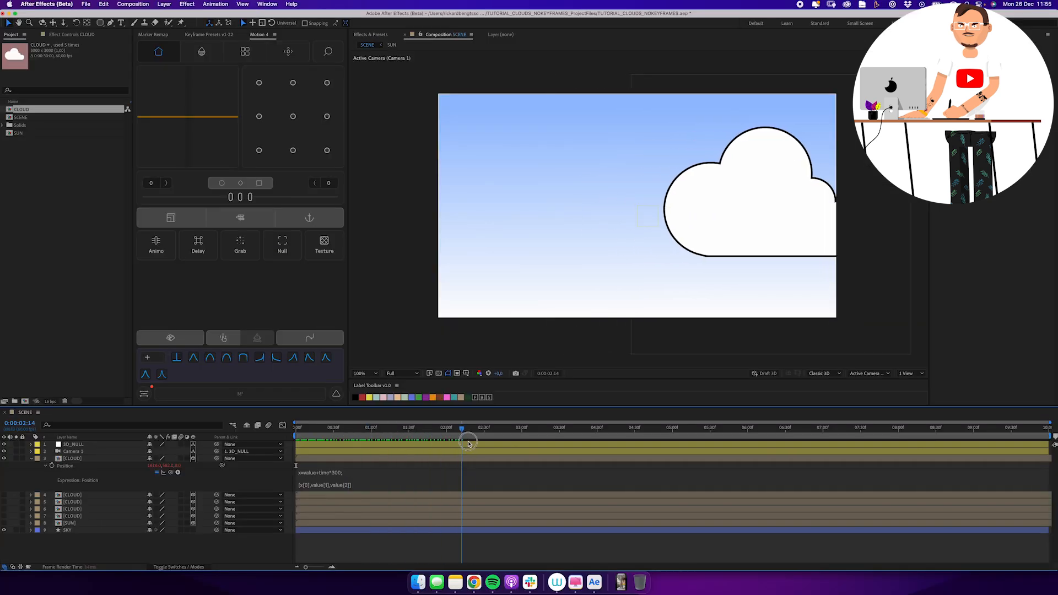
{"action": "left_click_drag", "start_coordinate": [469, 443], "coordinate": [263, 472]}
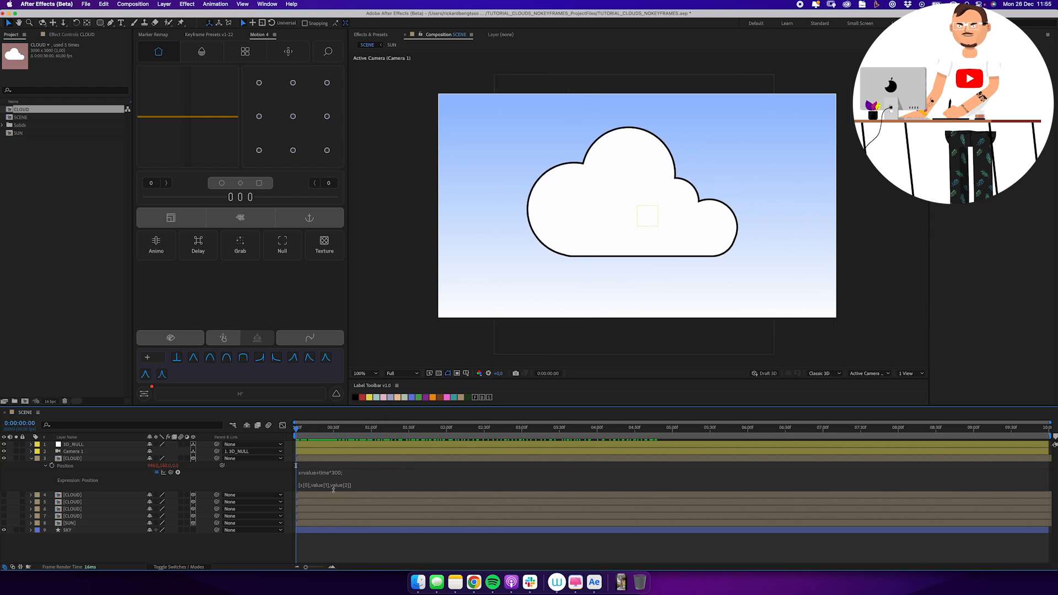
Change the plus to a minus in the cloud's Position expression, making x=value-time*300;, and scrub to check the reversed motion
{"action": "left_click", "coordinate": [321, 475]}
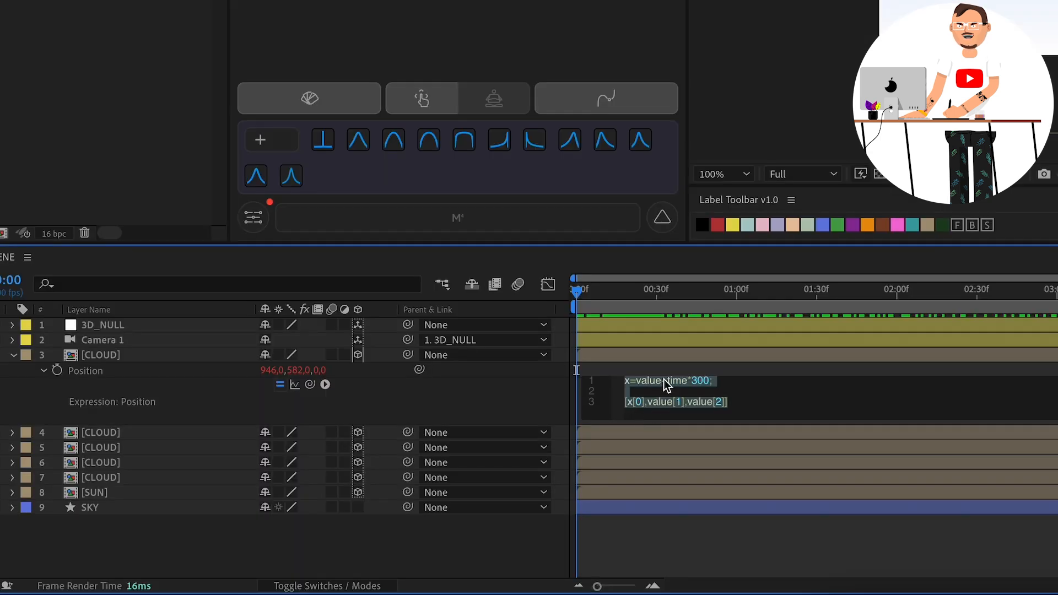
{"action": "left_click", "coordinate": [662, 380]}
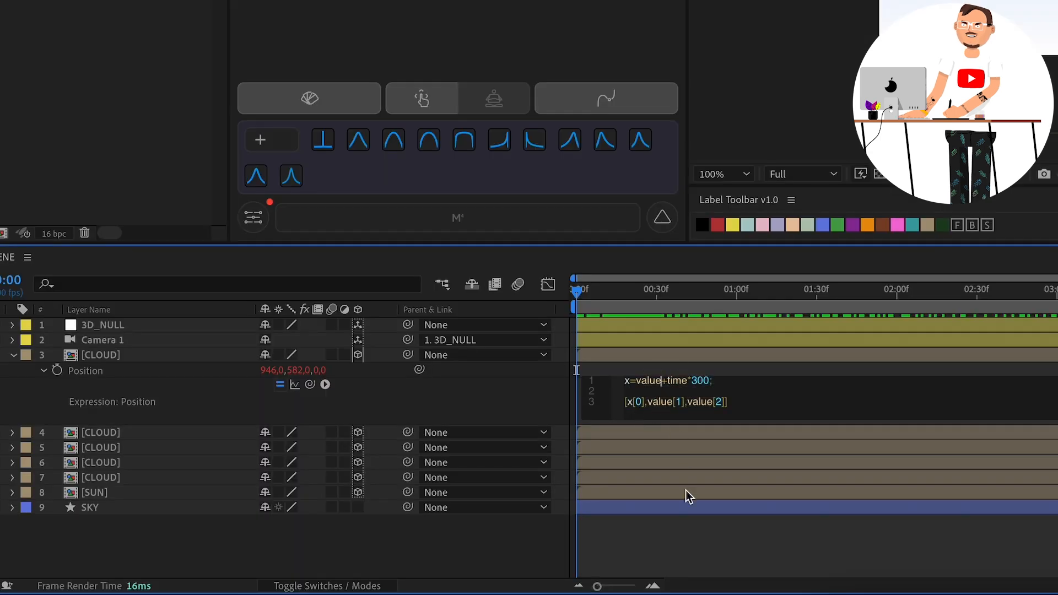
{"action": "key", "text": "BackSpace"}
{"action": "type", "text": "-"}
{"action": "left_click", "coordinate": [674, 521]}
{"action": "left_click_drag", "start_coordinate": [603, 288], "coordinate": [672, 293]}
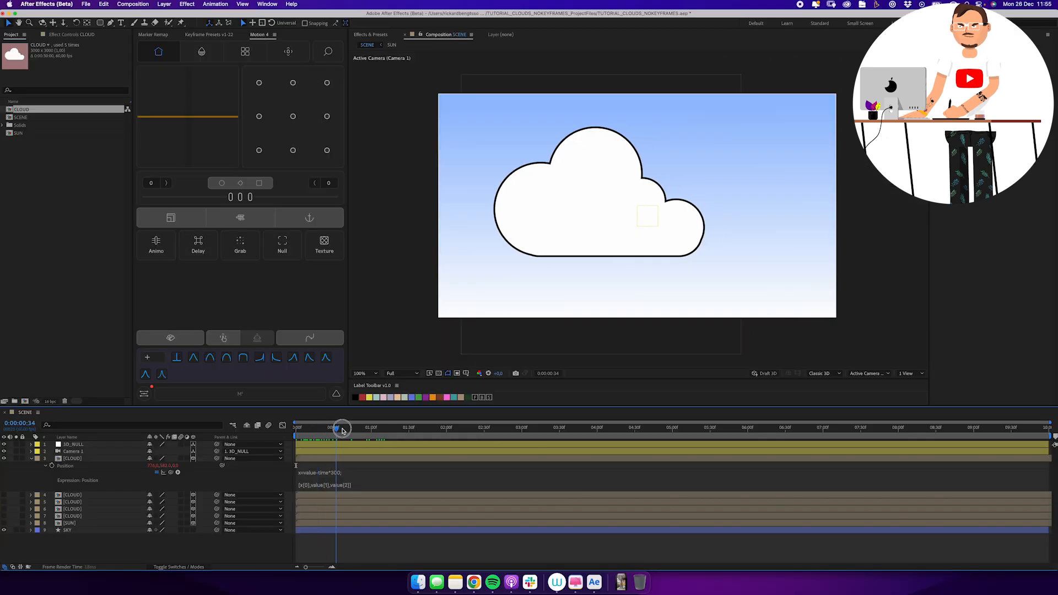
{"action": "left_click_drag", "start_coordinate": [342, 431], "coordinate": [276, 459]}
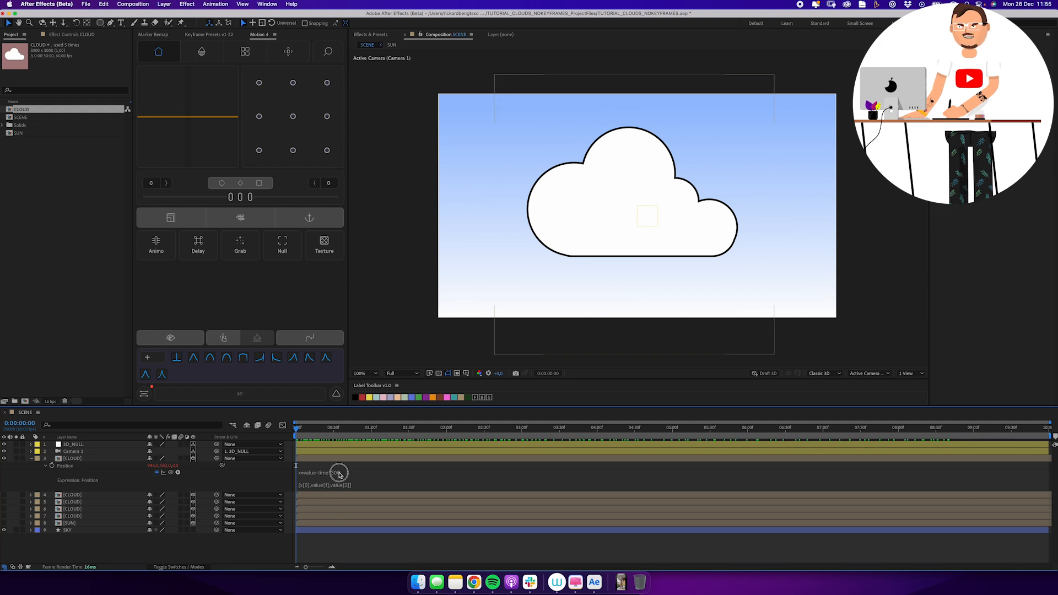
{"action": "left_click", "coordinate": [339, 475]}
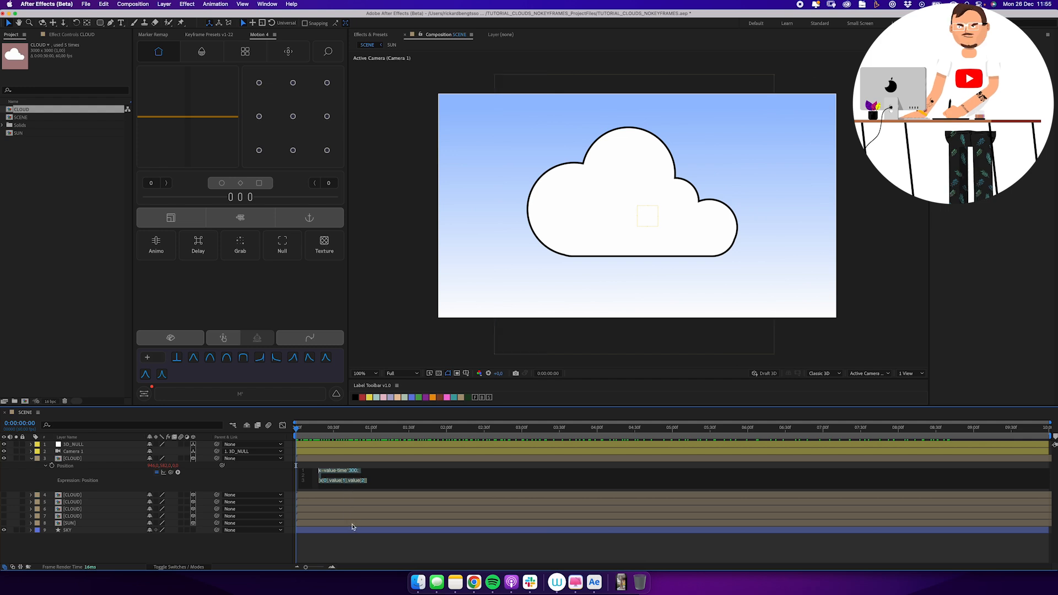
{"action": "left_click", "coordinate": [351, 542]}
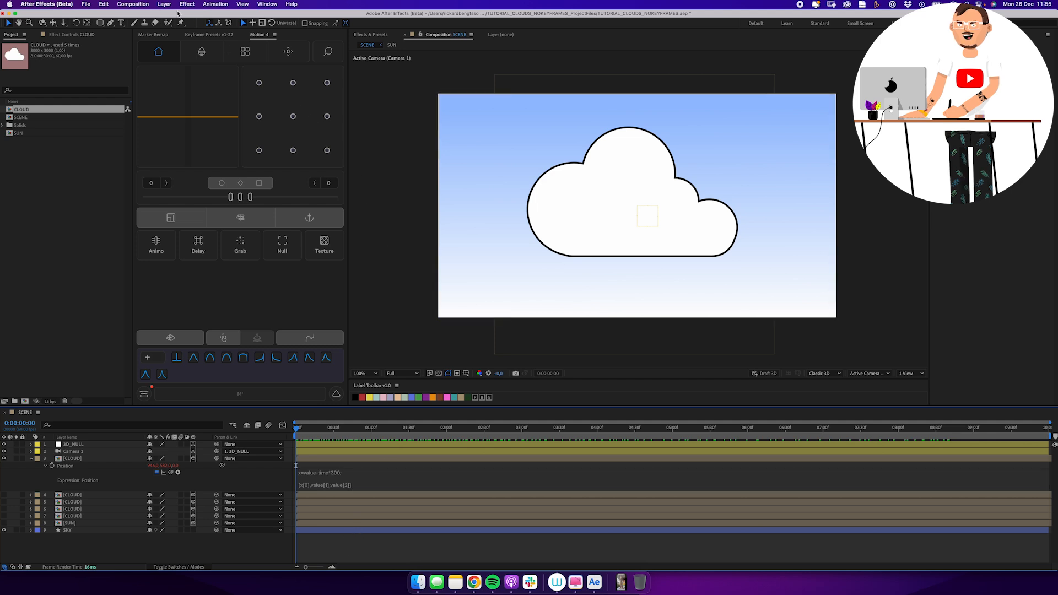
Add a null object to SCENE and rename it CTRL
{"action": "left_click", "coordinate": [164, 4]}
{"action": "mouse_move", "coordinate": [165, 16]}
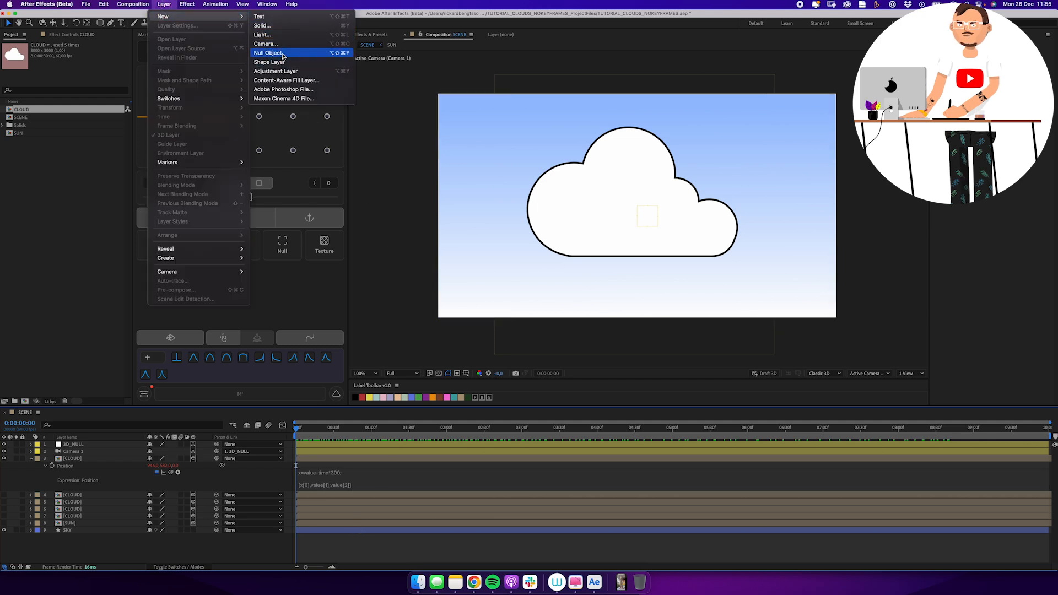
{"action": "left_click", "coordinate": [268, 53]}
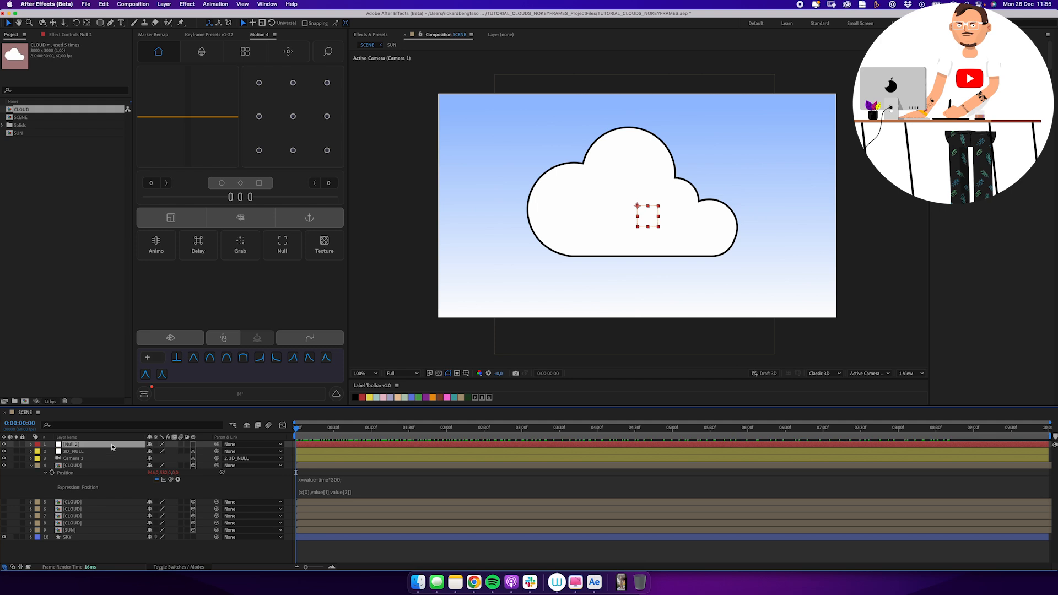
{"action": "key", "text": "Return"}
{"action": "type", "text": "CTRL"}
{"action": "key", "text": "Return"}
Apply a Slider Control effect to the CTRL null and rename the effect SPEED
{"action": "left_click", "coordinate": [186, 4]}
{"action": "mouse_move", "coordinate": [242, 130]}
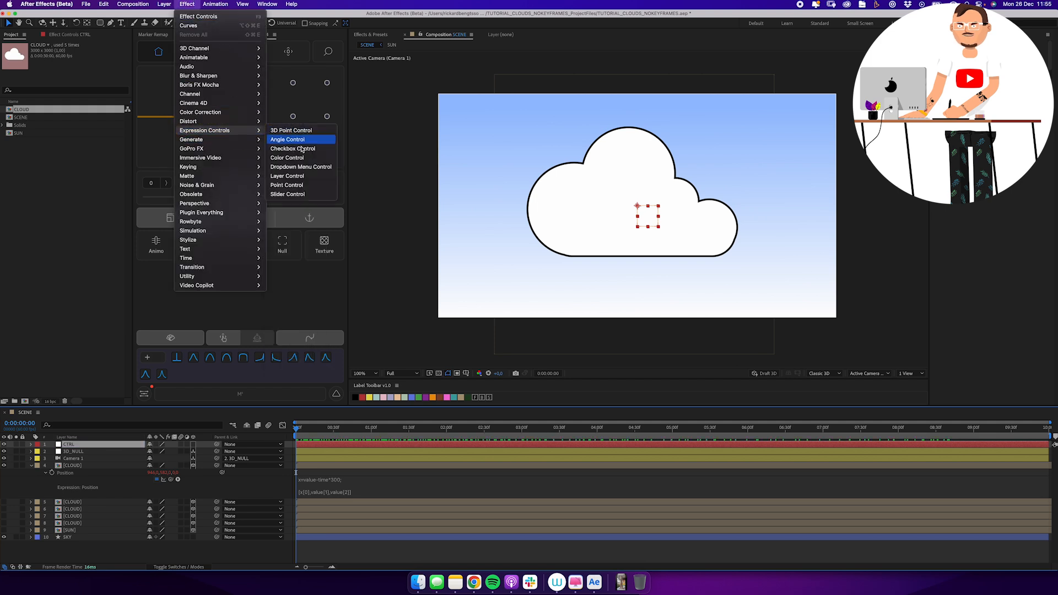
{"action": "left_click", "coordinate": [303, 196]}
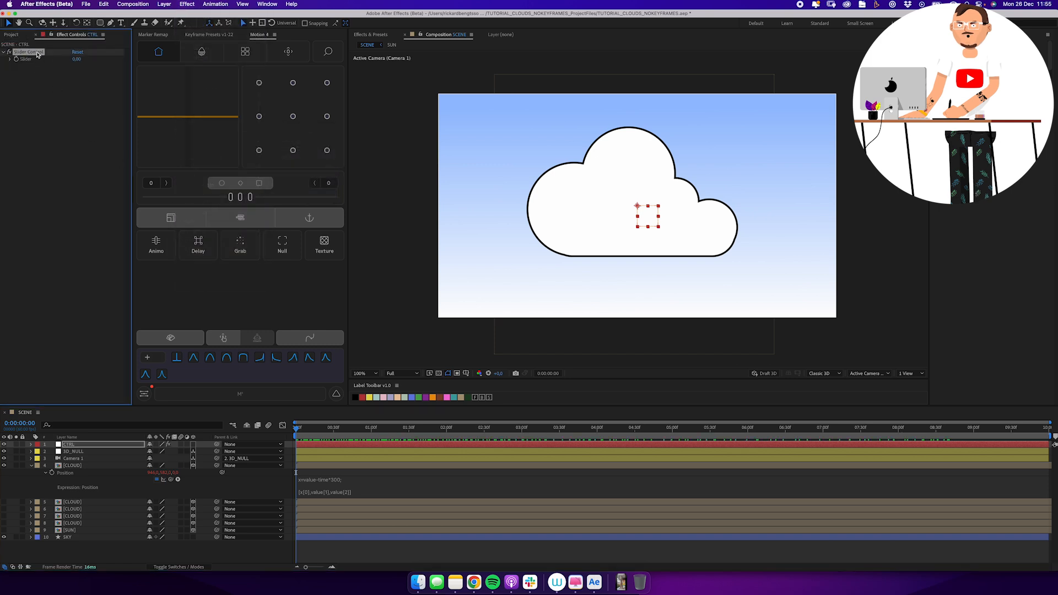
{"action": "key", "text": "Return"}
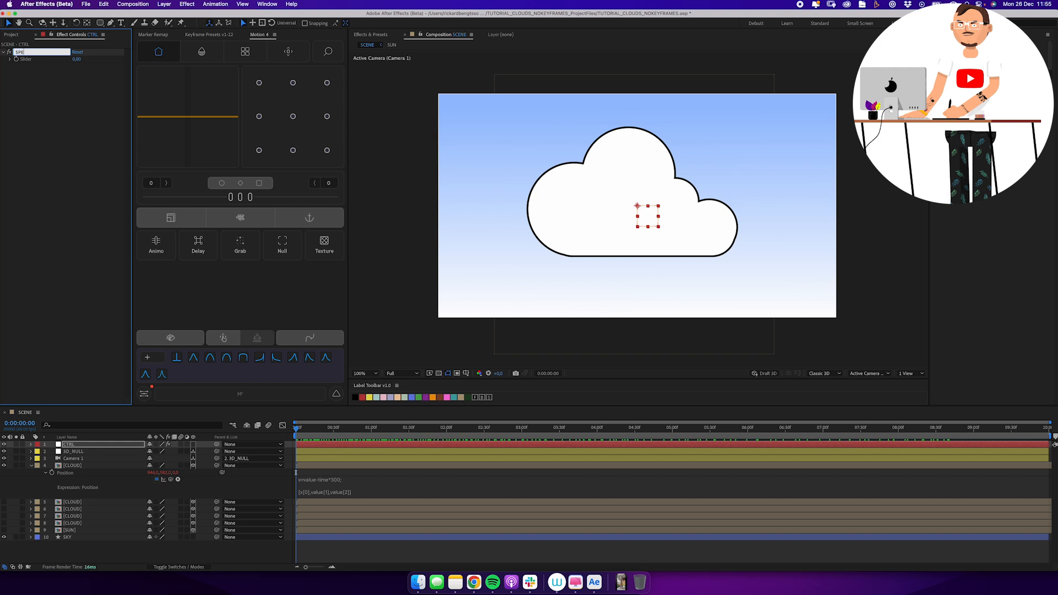
{"action": "key", "text": "Return"}
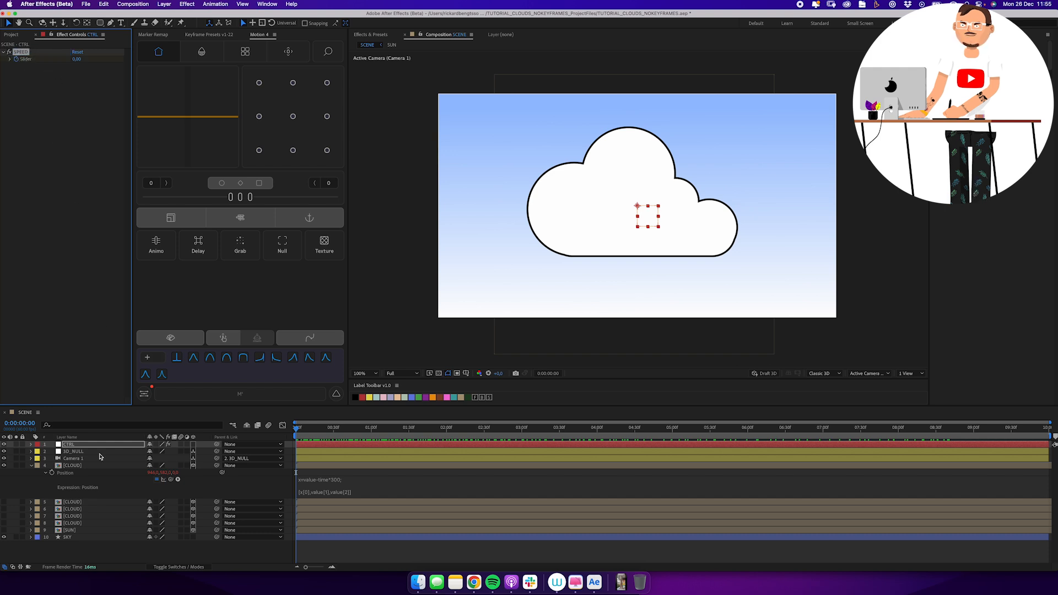
Reveal the SPEED slider under the CTRL layer and turn off its keyframing
{"action": "key", "text": "e"}
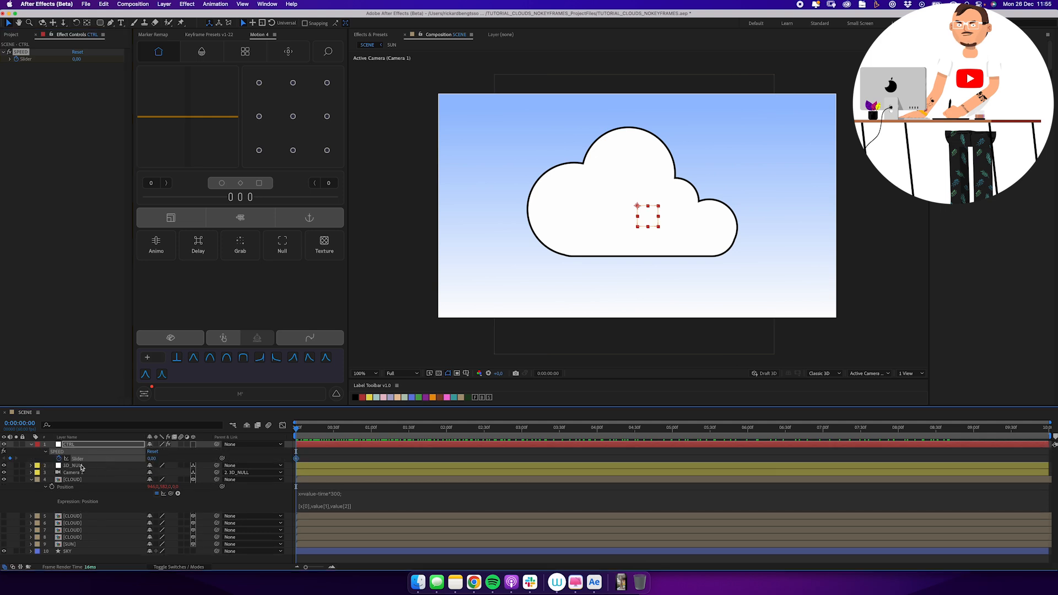
{"action": "left_click", "coordinate": [94, 480]}
{"action": "left_click", "coordinate": [59, 458]}
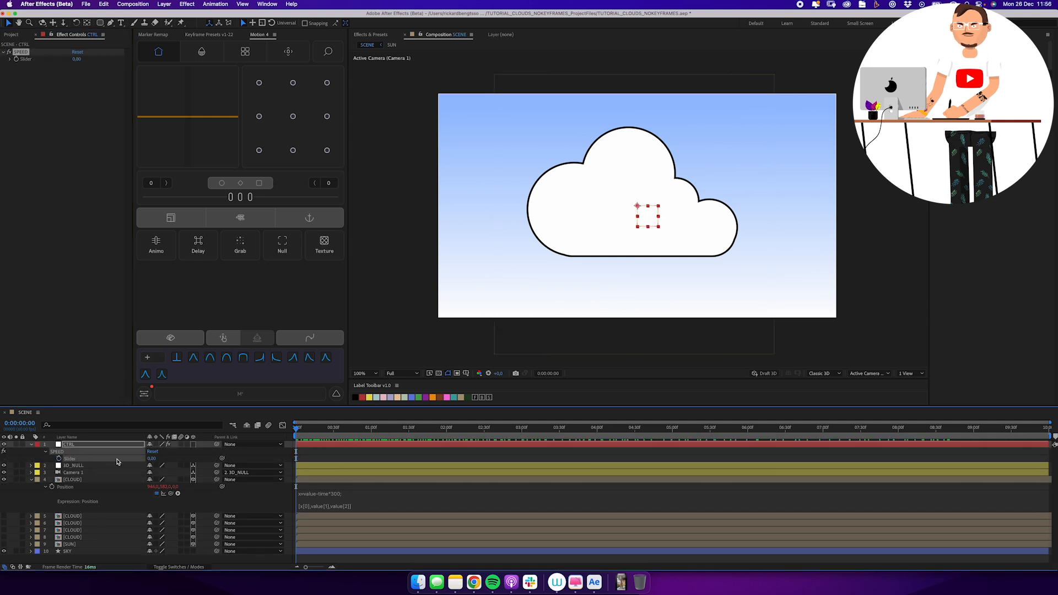
Replace the 300 in the cloud's Position expression with a link to the SPEED slider on CTRL
{"action": "left_click", "coordinate": [330, 498]}
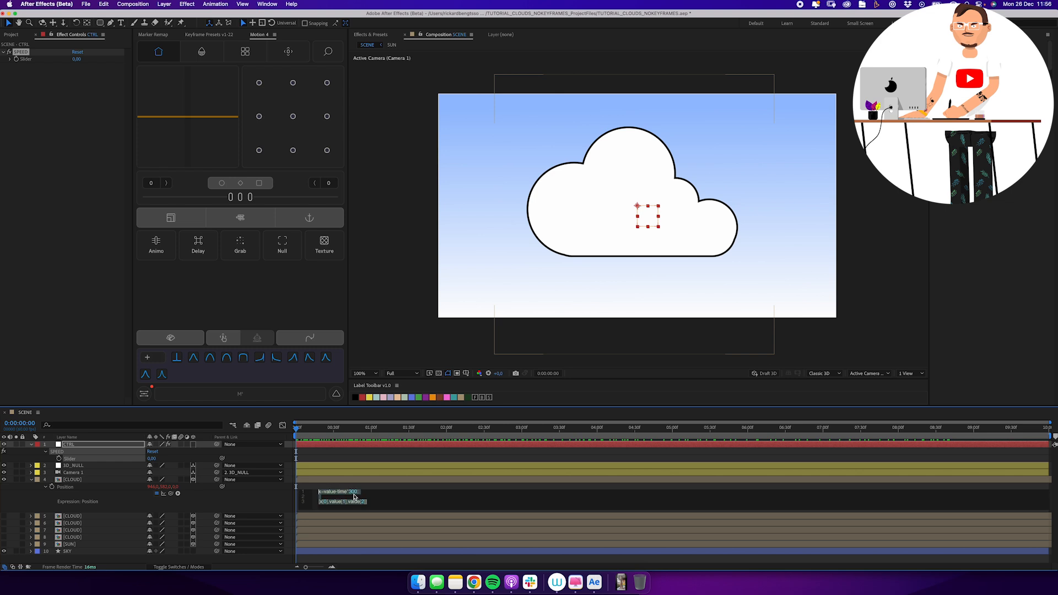
{"action": "left_click", "coordinate": [357, 492]}
{"action": "key", "text": "BackSpace"}
{"action": "key", "text": "BackSpace"}
{"action": "key", "text": "BackSpace"}
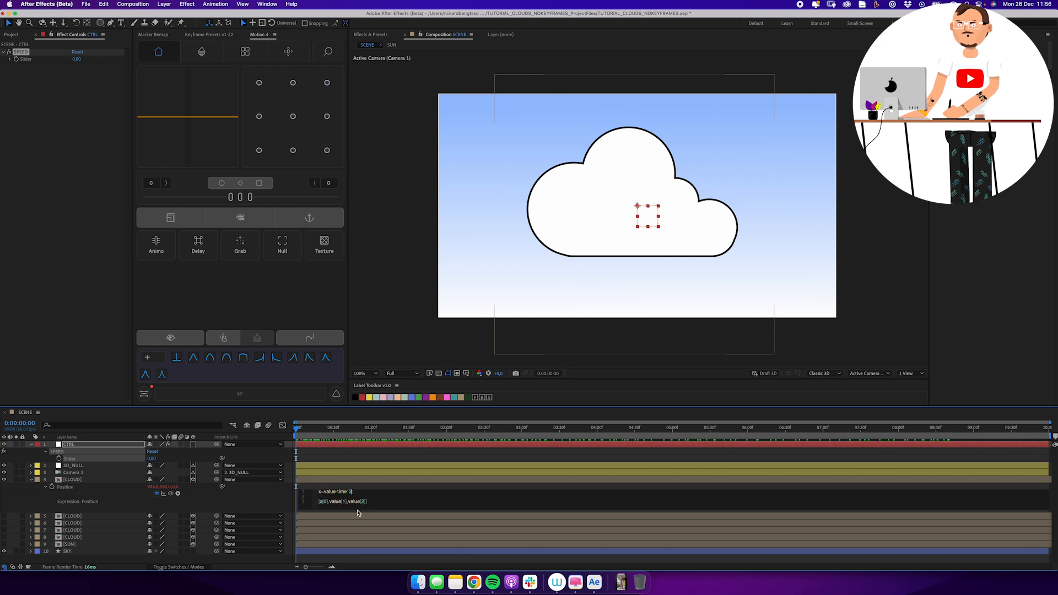
{"action": "left_click", "coordinate": [311, 429]}
{"action": "left_click_drag", "start_coordinate": [312, 428], "coordinate": [252, 355]}
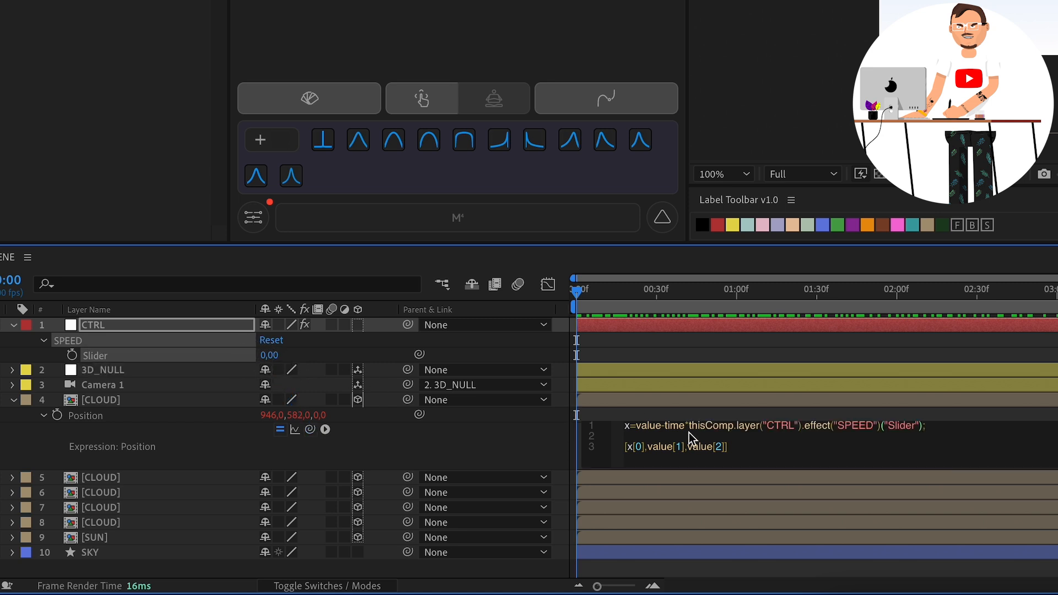
Commit the cloud's Position expression and scrub through the timeline to check its motion
{"action": "left_click_drag", "start_coordinate": [689, 434], "coordinate": [926, 428]}
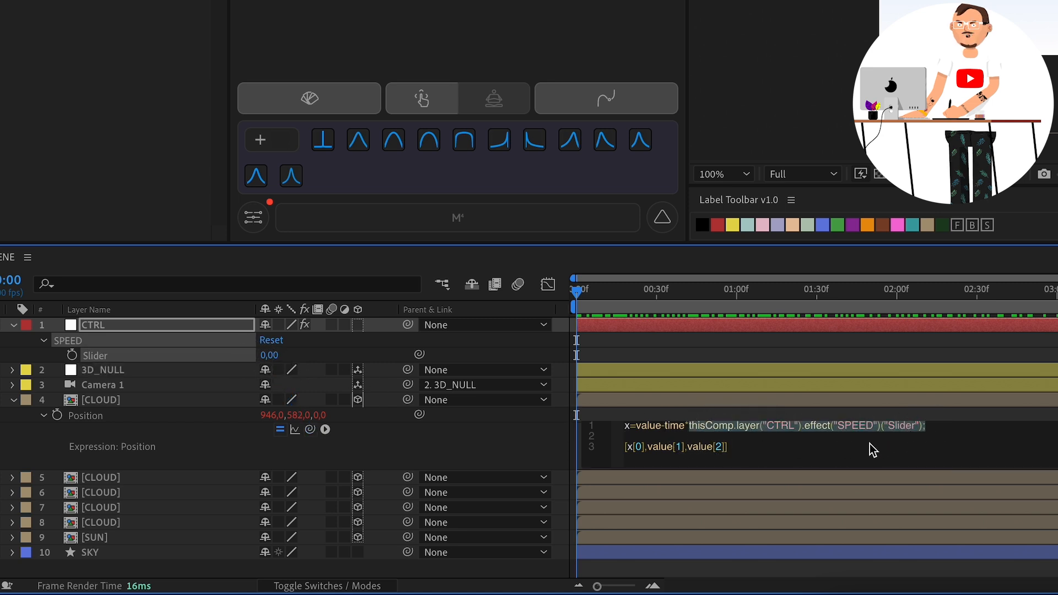
{"action": "left_click", "coordinate": [553, 355]}
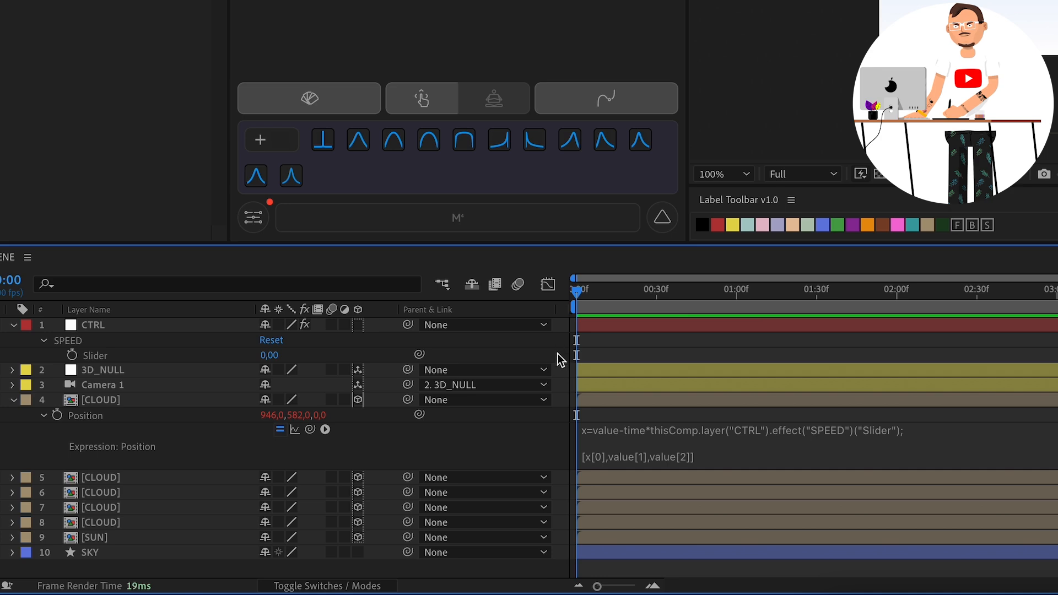
{"action": "left_click_drag", "start_coordinate": [298, 433], "coordinate": [969, 427]}
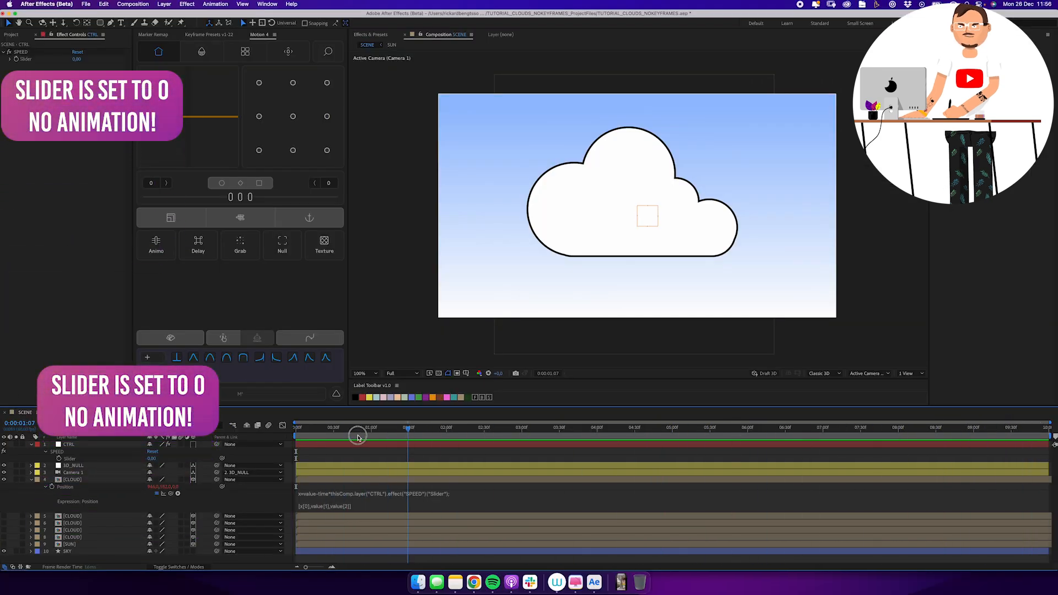
Set the SPEED slider on CTRL to 300 and scrub the timeline to preview the cloud's motion
{"action": "left_click", "coordinate": [149, 458]}
{"action": "type", "text": "30"}
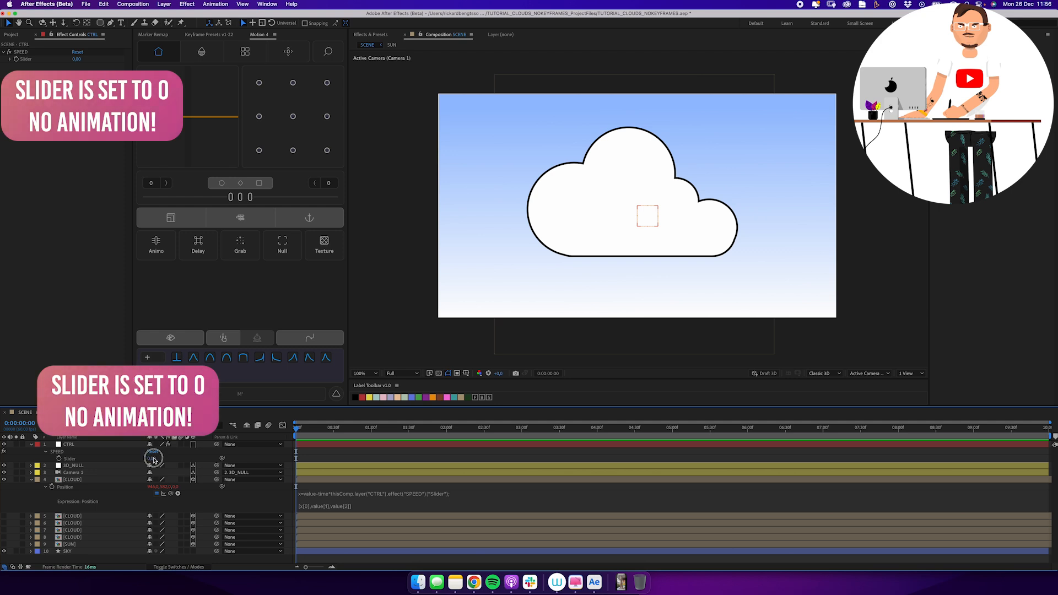
{"action": "type", "text": "0"}
{"action": "key", "text": "Return"}
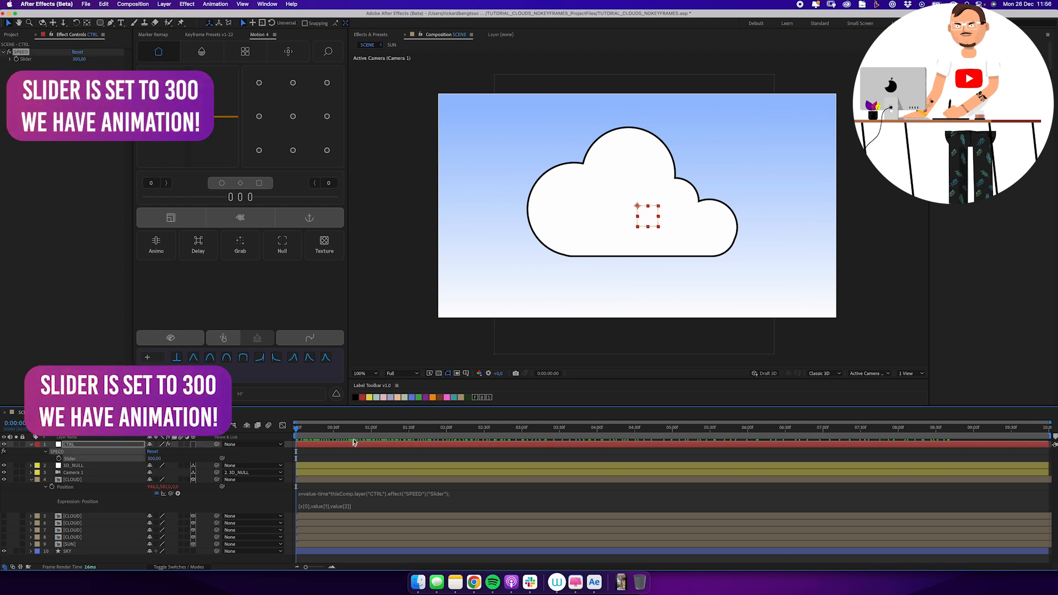
{"action": "left_click", "coordinate": [310, 428]}
{"action": "left_click_drag", "start_coordinate": [310, 429], "coordinate": [268, 440]}
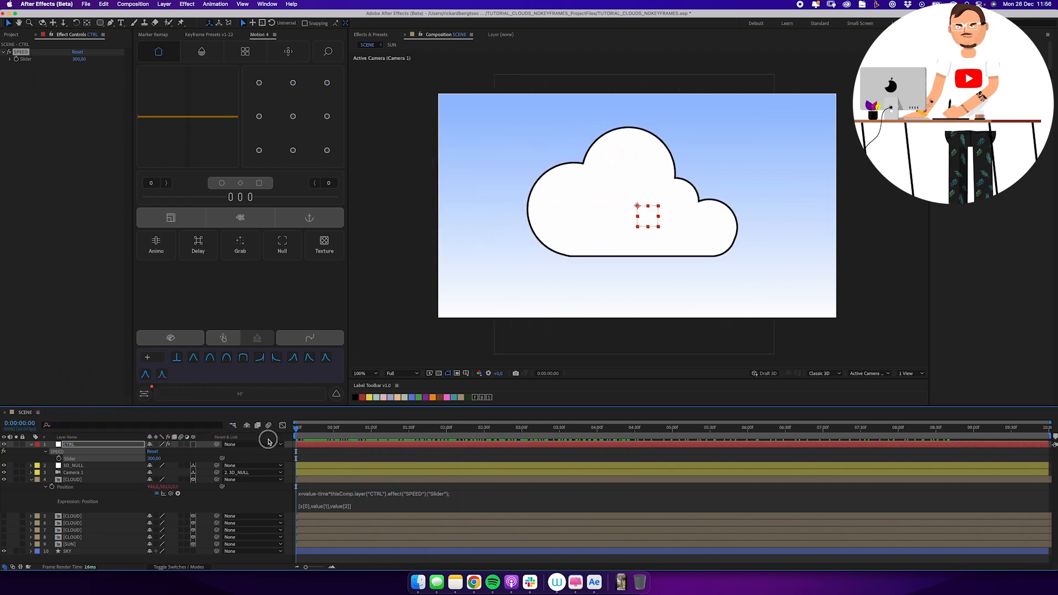
Change the minus before time to a plus in the large cloud's Position expression and copy only that expression
{"action": "left_click", "coordinate": [317, 492]}
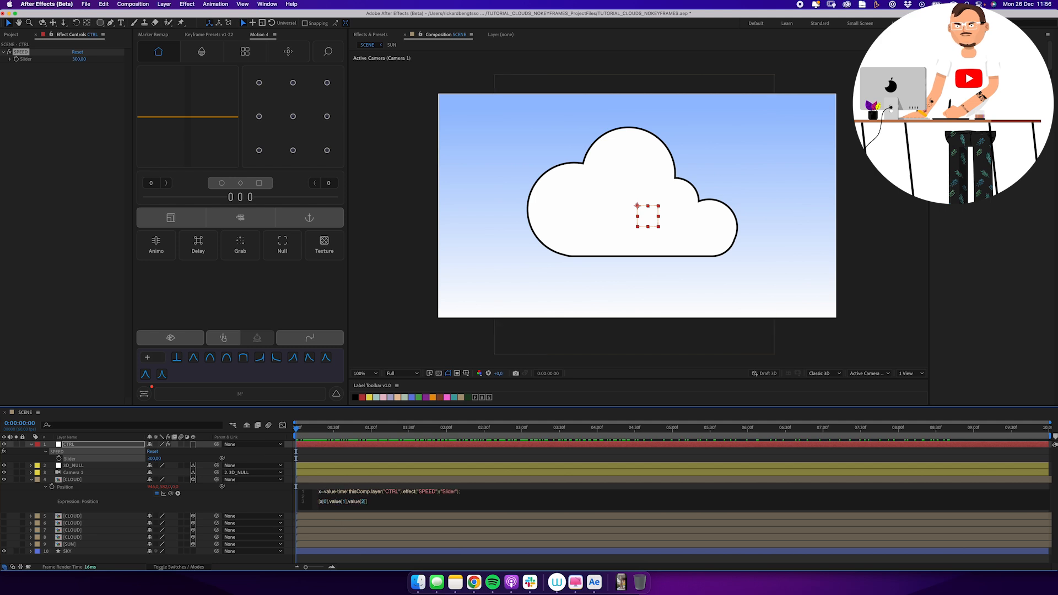
{"action": "left_click", "coordinate": [75, 485]}
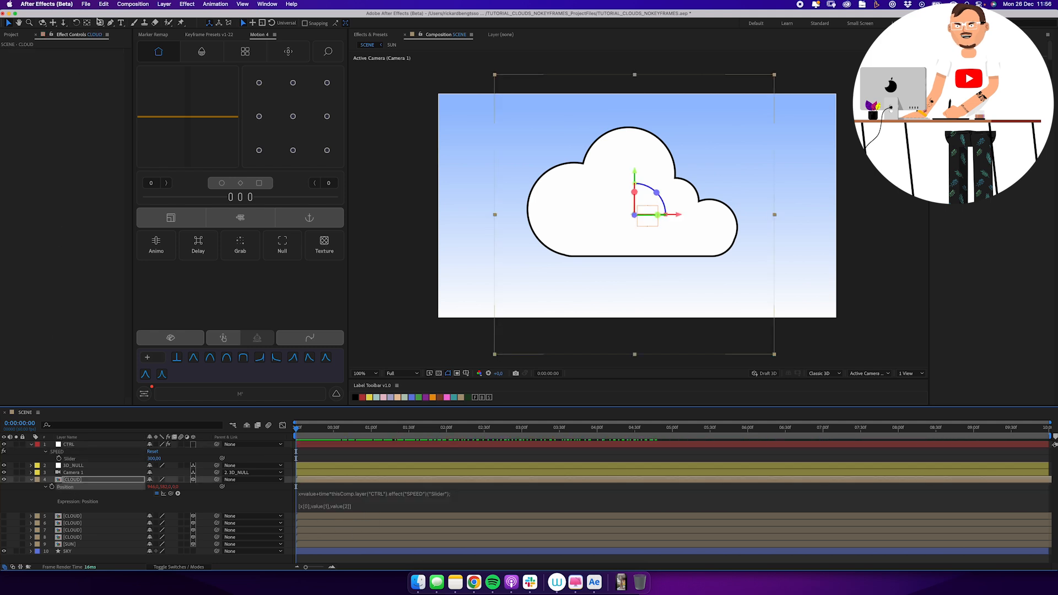
{"action": "left_click", "coordinate": [104, 4]}
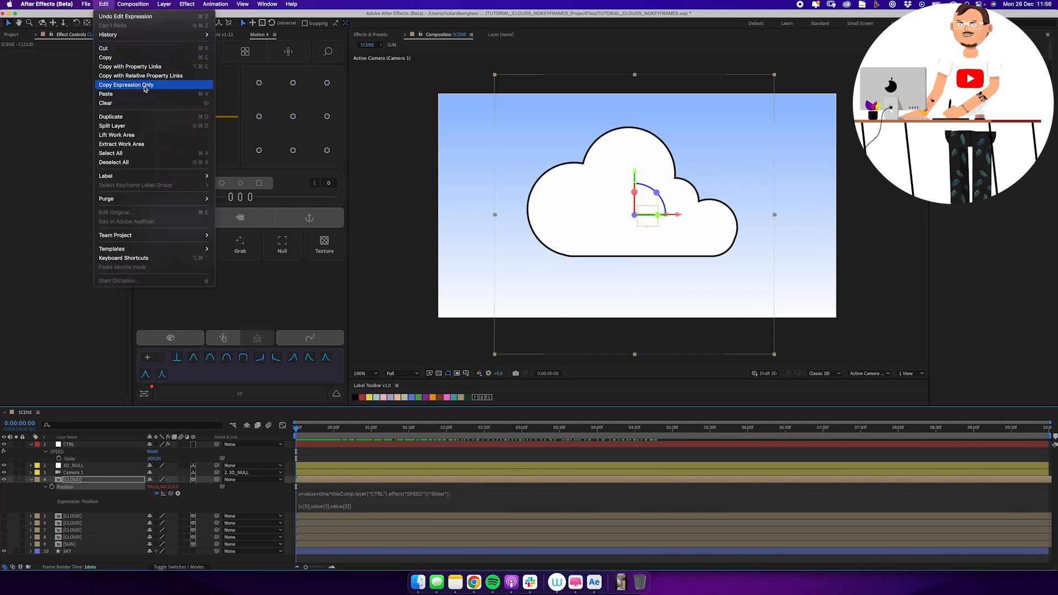
{"action": "left_click", "coordinate": [148, 85]}
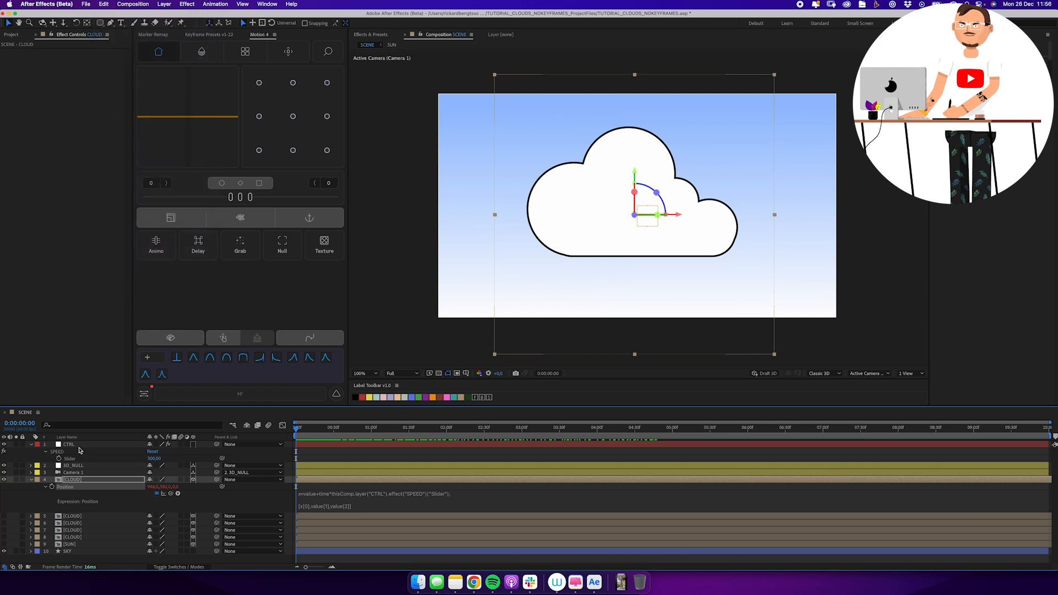
Make the four other CLOUD layers visible and paste the copied Position expression onto them
{"action": "left_click", "coordinate": [82, 517]}
{"action": "left_click", "coordinate": [84, 537], "text": "shift"}
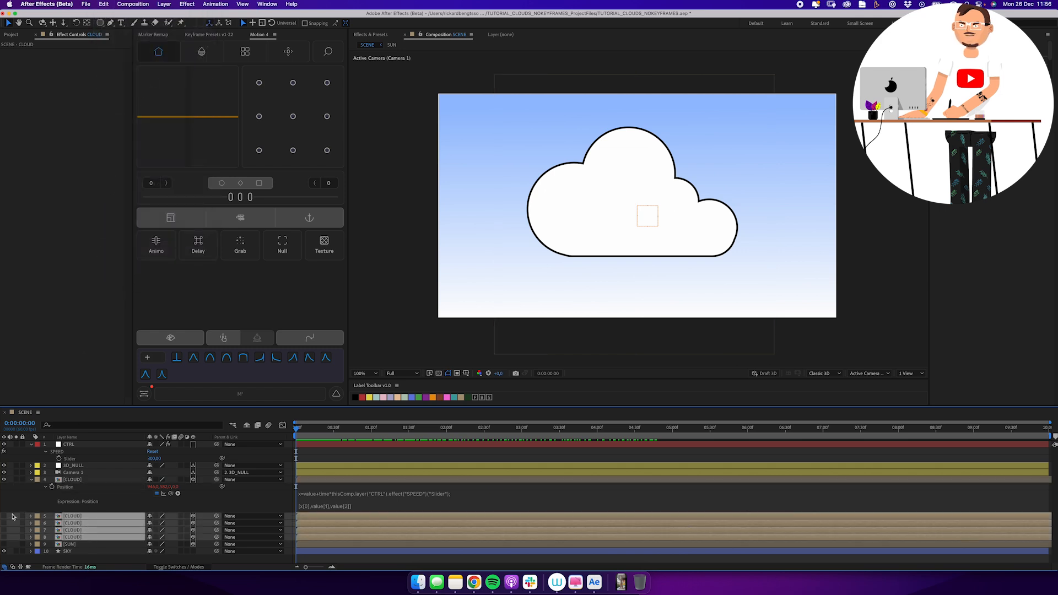
{"action": "left_click", "coordinate": [4, 516]}
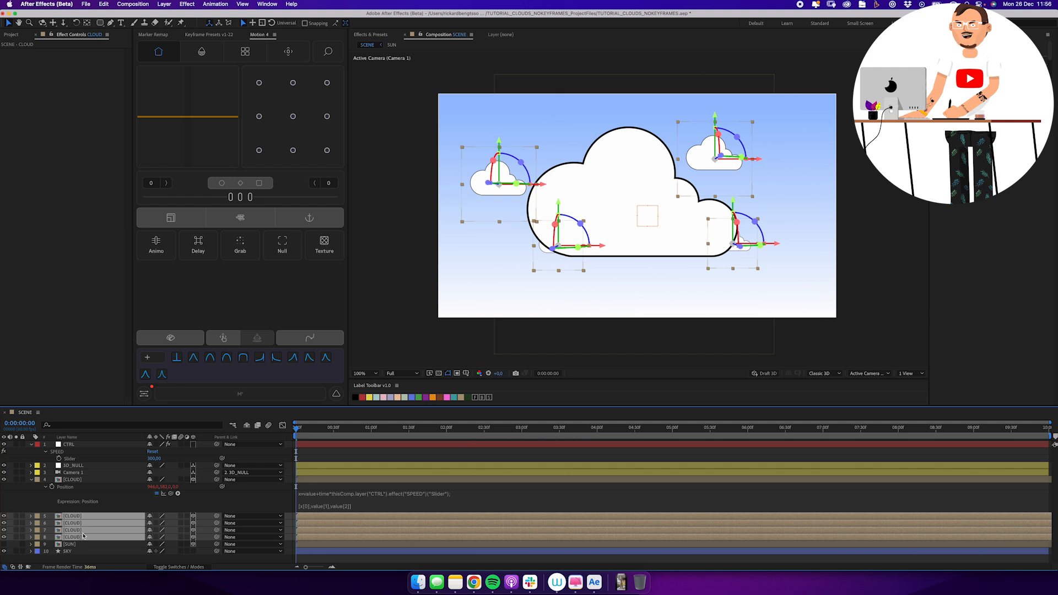
{"action": "left_click", "coordinate": [104, 5]}
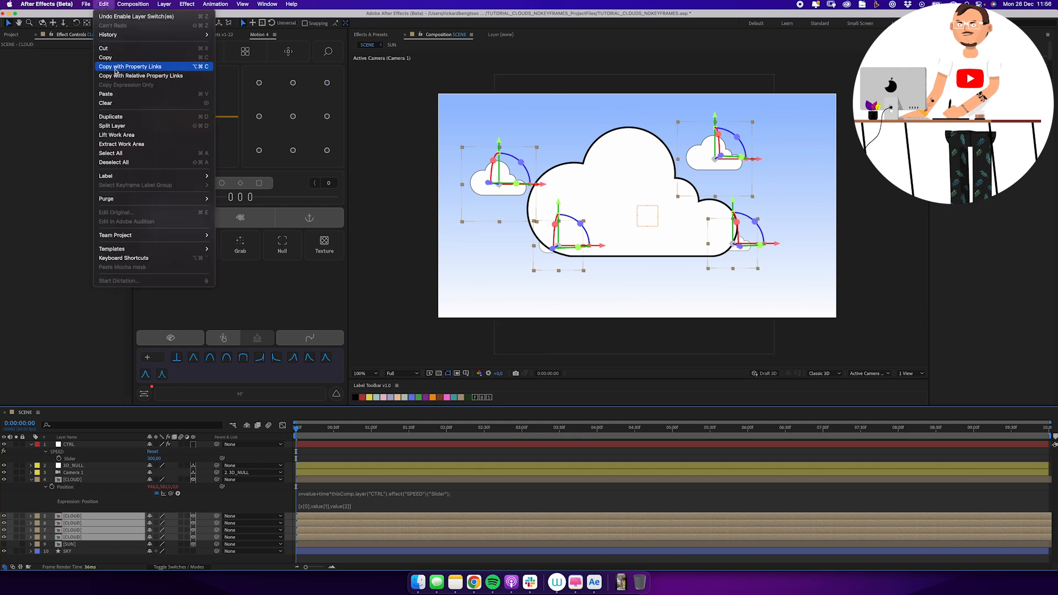
{"action": "left_click", "coordinate": [119, 95]}
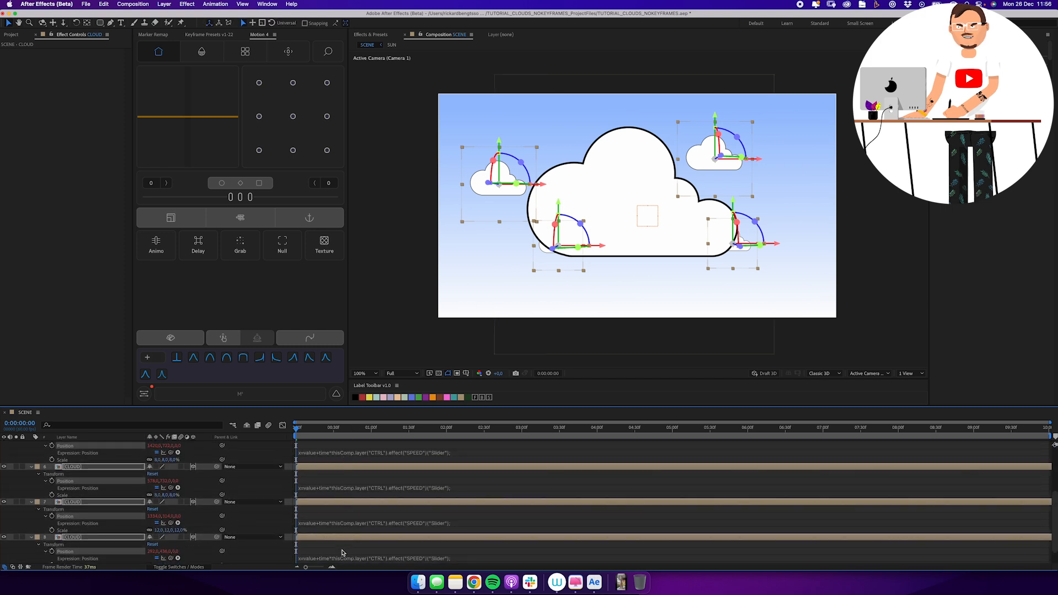
{"action": "scroll", "coordinate": [348, 529], "scroll_direction": "down", "scroll_amount": 2}
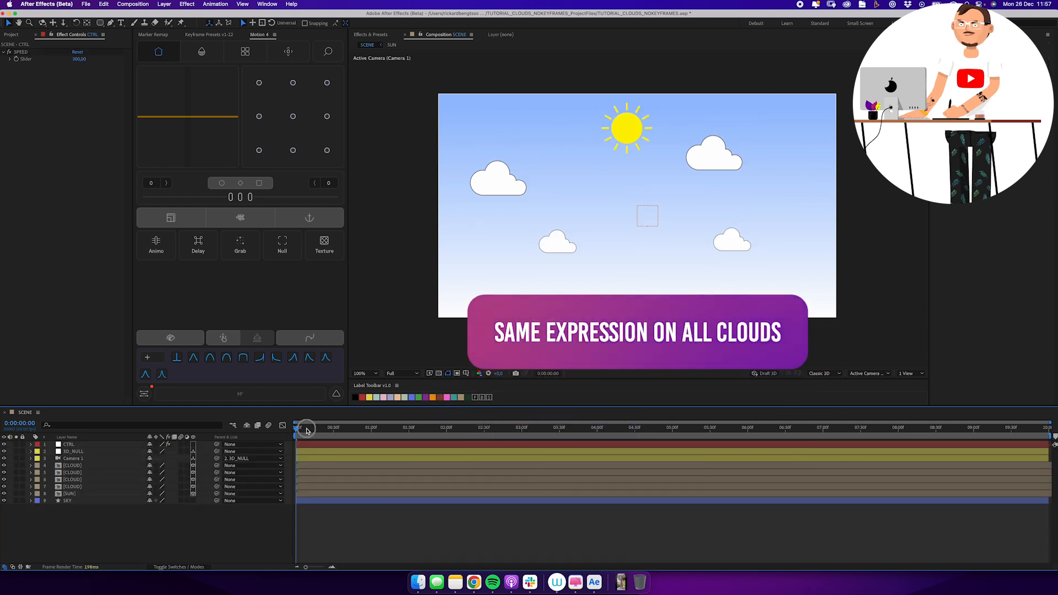
Preview the motion of all clouds, and set the SPEED slider on CTRL to 50
{"action": "left_click_drag", "start_coordinate": [306, 428], "coordinate": [253, 428]}
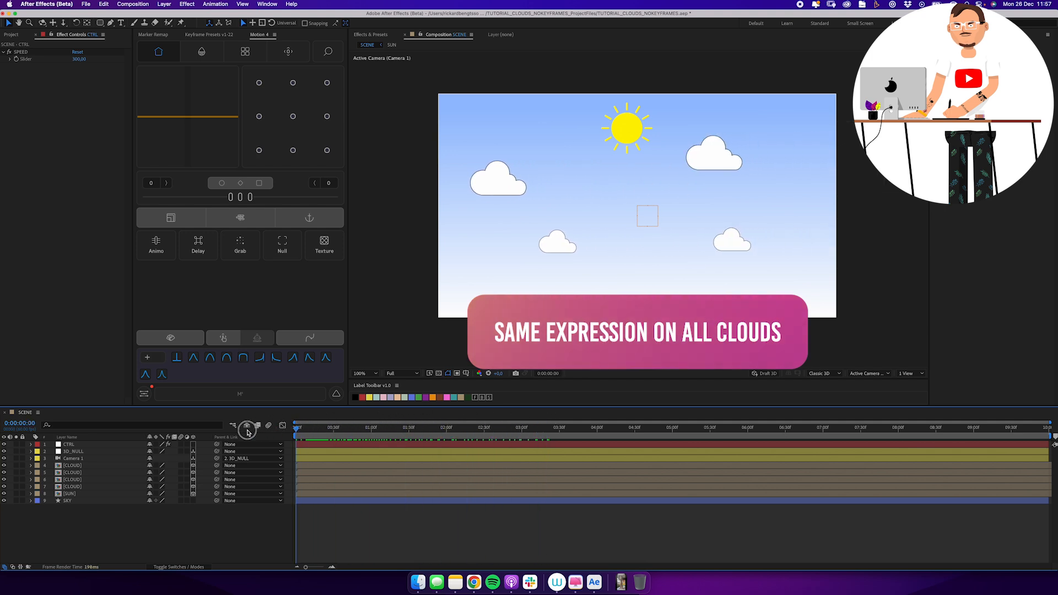
{"action": "left_click", "coordinate": [81, 446]}
{"action": "left_click", "coordinate": [79, 59]}
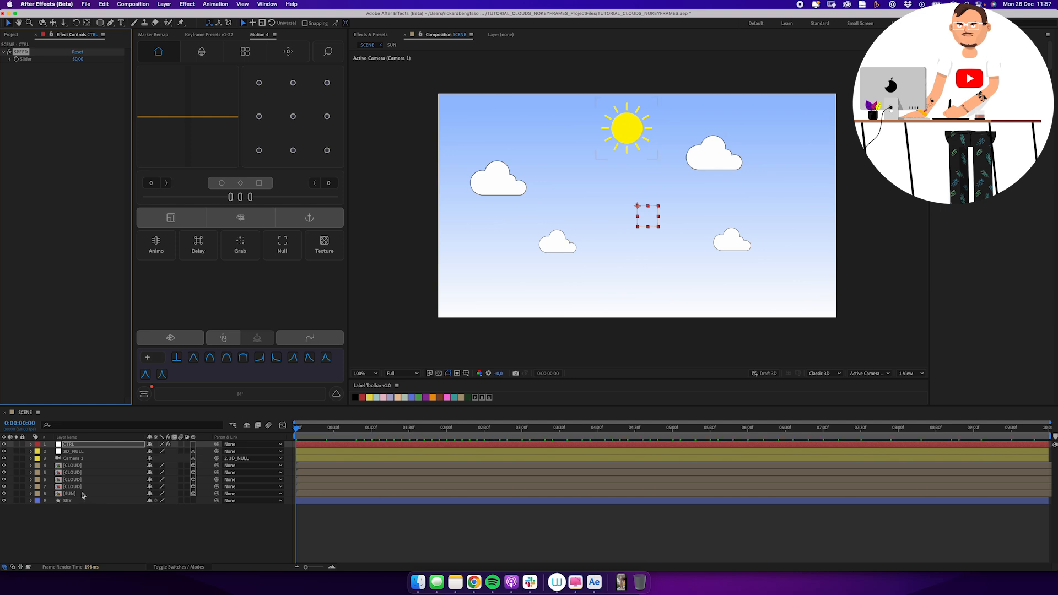
Reverse the lower-left cloud's direction by changing the plus to a minus in its Position expression, and preview the motion
{"action": "left_click", "coordinate": [87, 474]}
{"action": "key", "text": "p"}
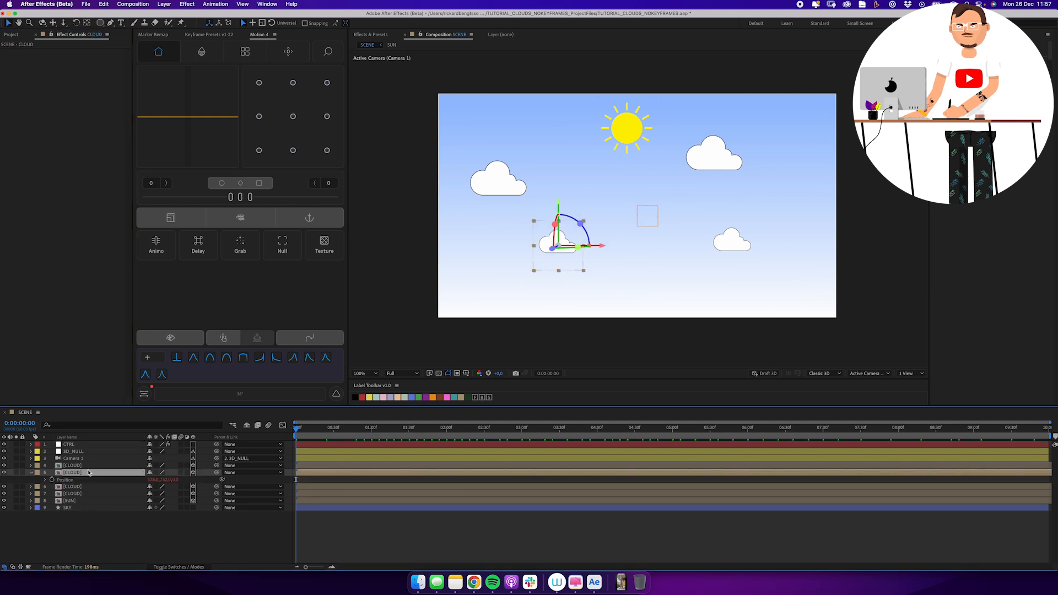
{"action": "left_click", "coordinate": [46, 479]}
{"action": "left_click", "coordinate": [332, 488]}
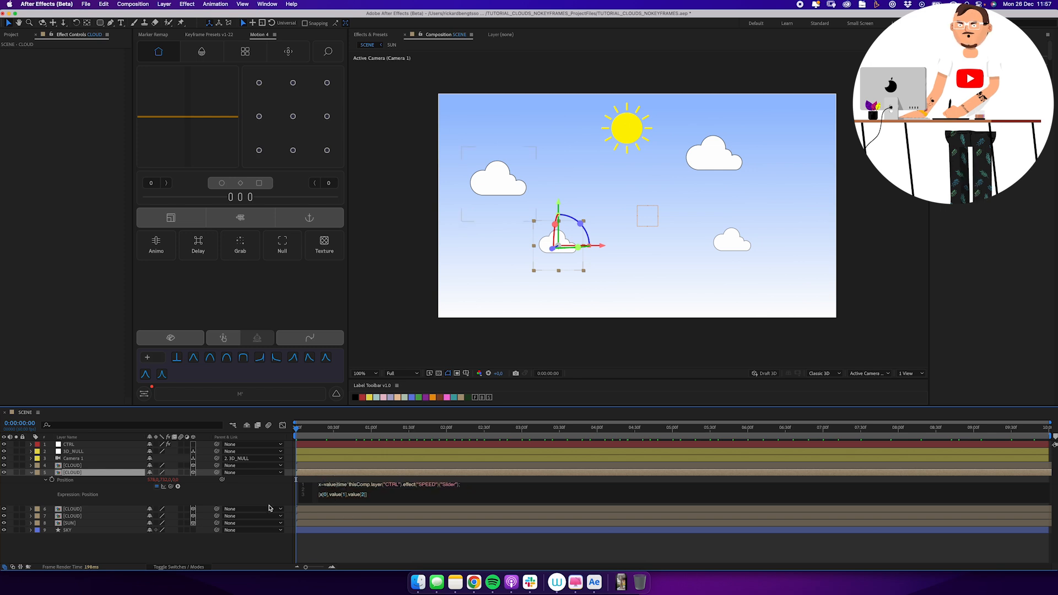
{"action": "left_click", "coordinate": [307, 551]}
{"action": "left_click_drag", "start_coordinate": [344, 431], "coordinate": [528, 434]}
{"action": "left_click_drag", "start_coordinate": [626, 430], "coordinate": [297, 430]}
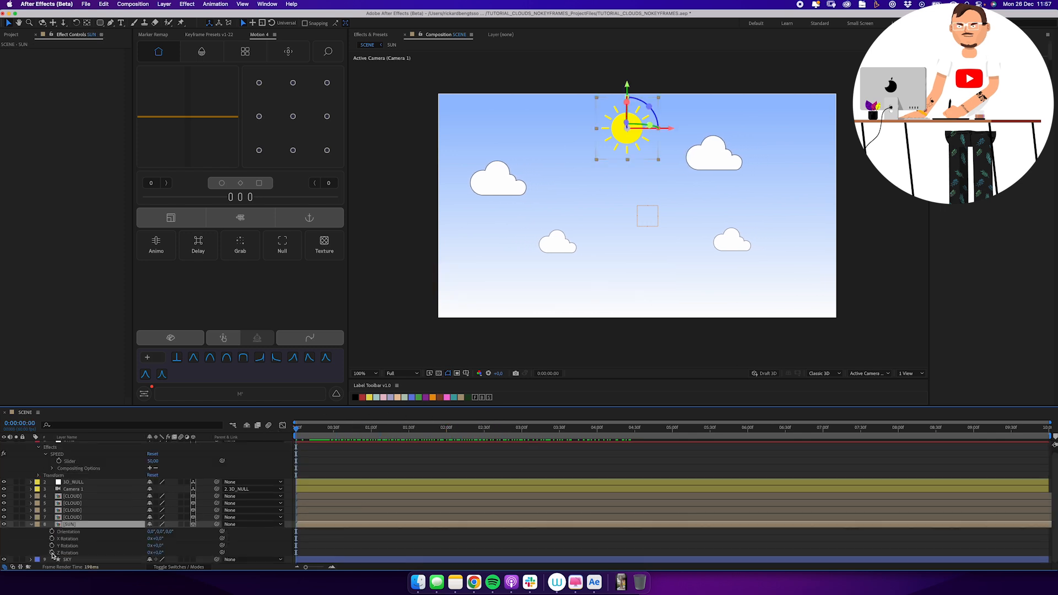
Add a Z Rotation expression to SUN that multiplies time by the SPEED slider on CTRL, and preview the rotation
{"action": "left_click", "coordinate": [52, 553], "text": "alt"}
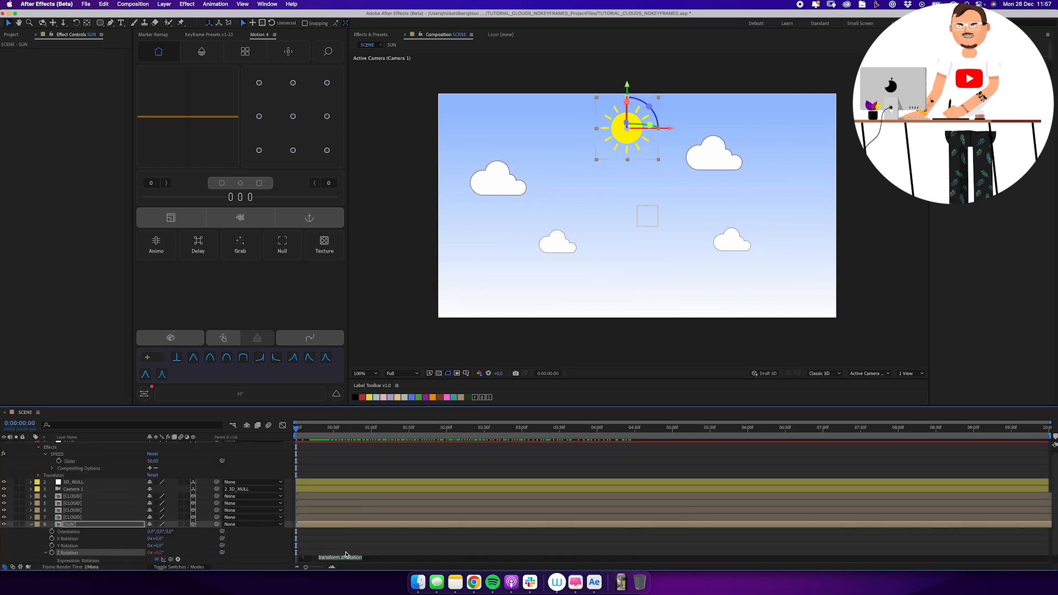
{"action": "type", "text": "tim"}
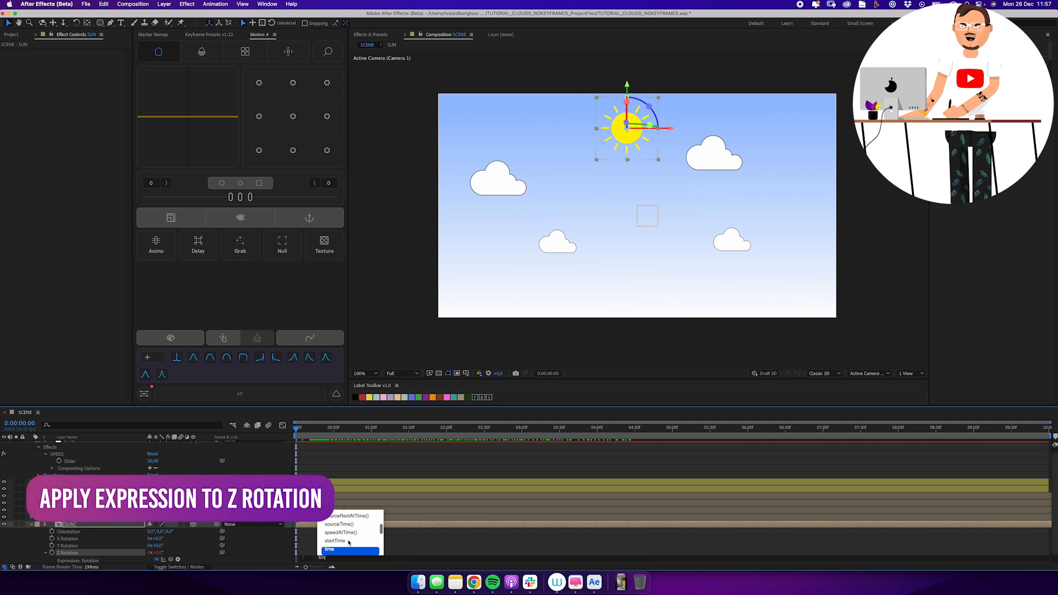
{"action": "type", "text": "e*"}
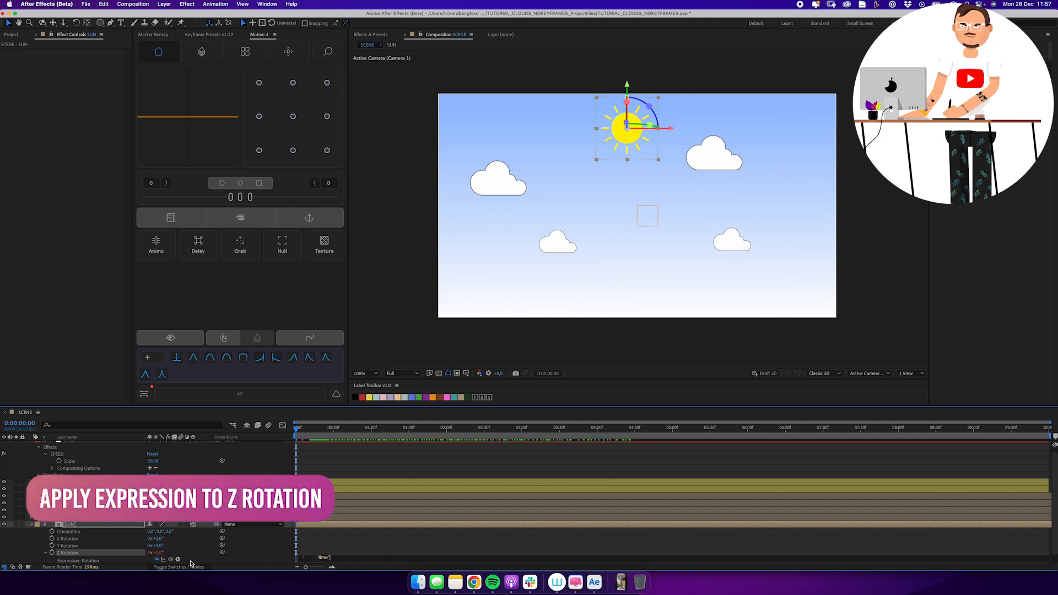
{"action": "left_click_drag", "start_coordinate": [165, 535], "coordinate": [137, 462]}
{"action": "left_click", "coordinate": [322, 541]}
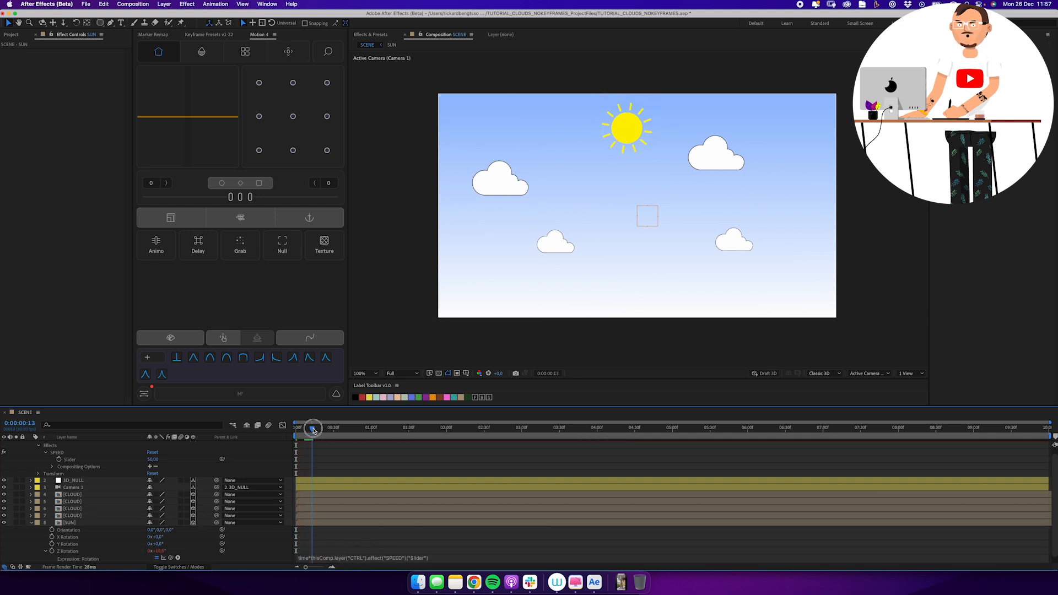
{"action": "left_click_drag", "start_coordinate": [340, 428], "coordinate": [446, 442]}
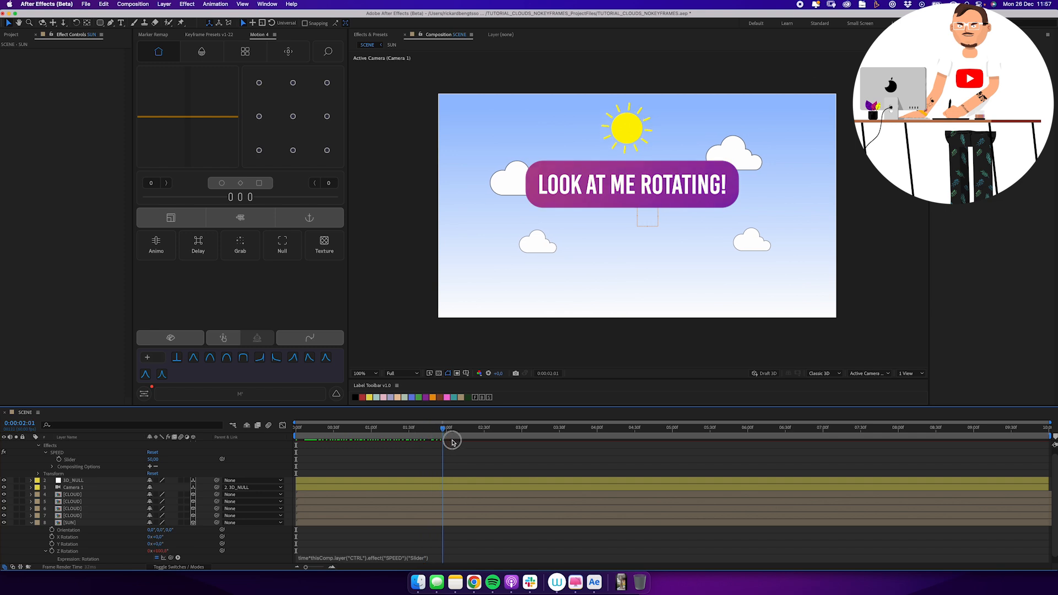
{"action": "left_click_drag", "start_coordinate": [536, 449], "coordinate": [602, 457]}
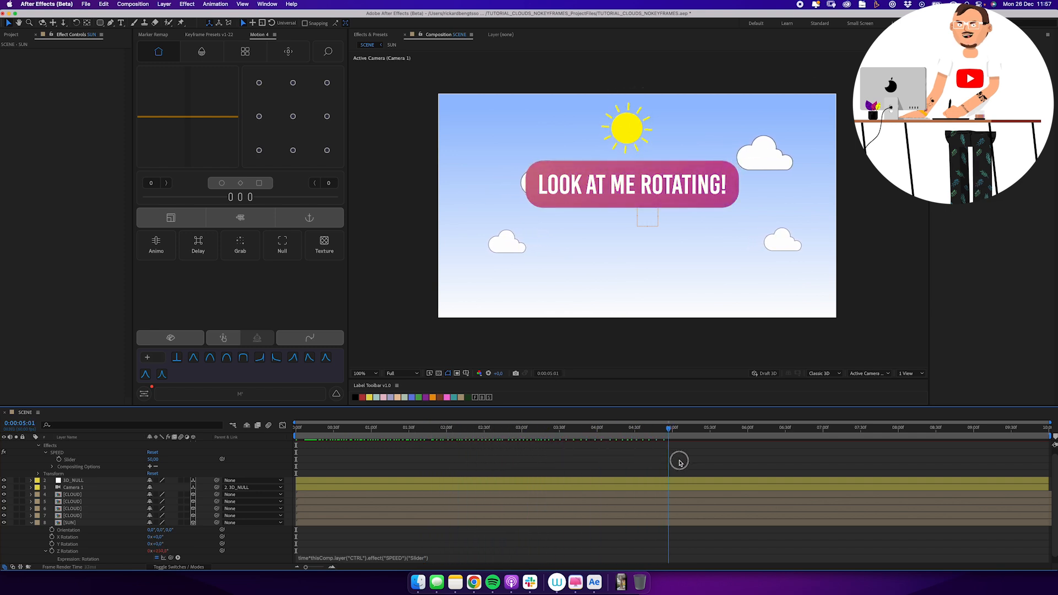
{"action": "left_click_drag", "start_coordinate": [673, 463], "coordinate": [524, 472]}
Append *.5 to the sun's Z Rotation expression and preview the slower rotation
{"action": "left_click", "coordinate": [432, 558]}
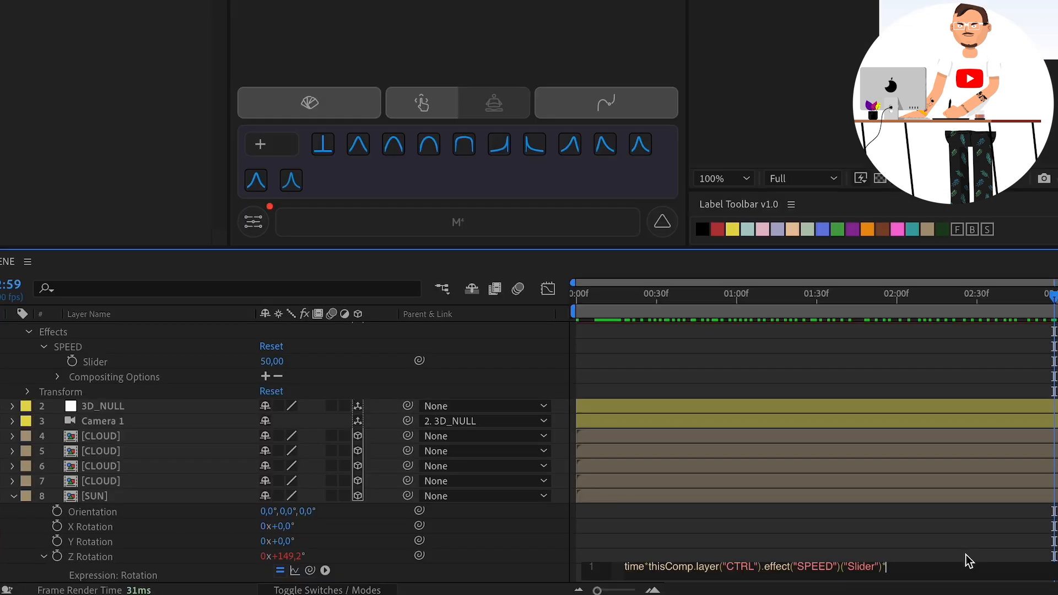
{"action": "type", "text": "*.5"}
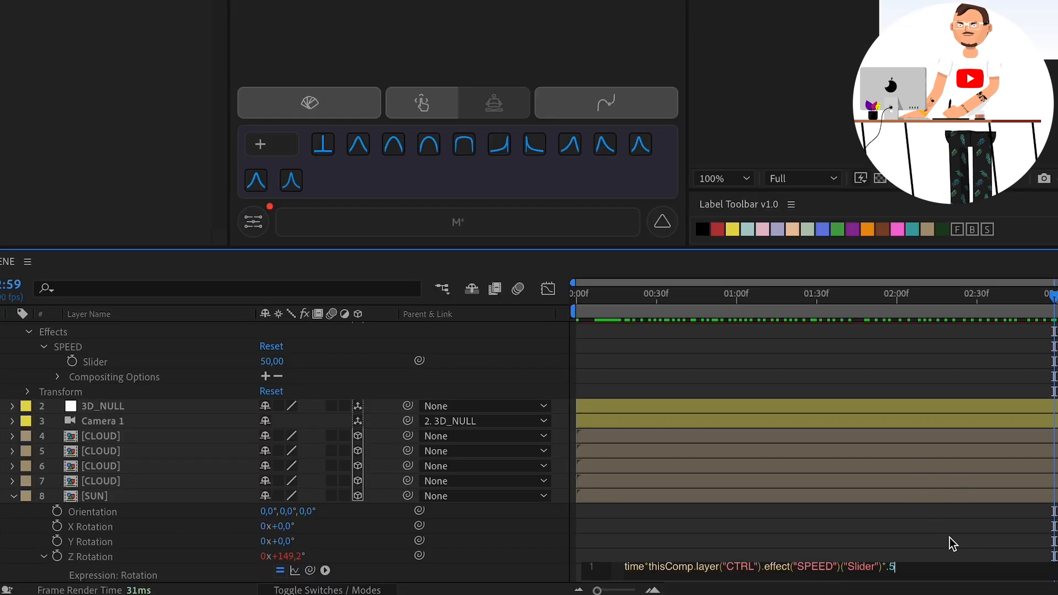
{"action": "left_click", "coordinate": [951, 530]}
{"action": "left_click_drag", "start_coordinate": [527, 430], "coordinate": [541, 432]}
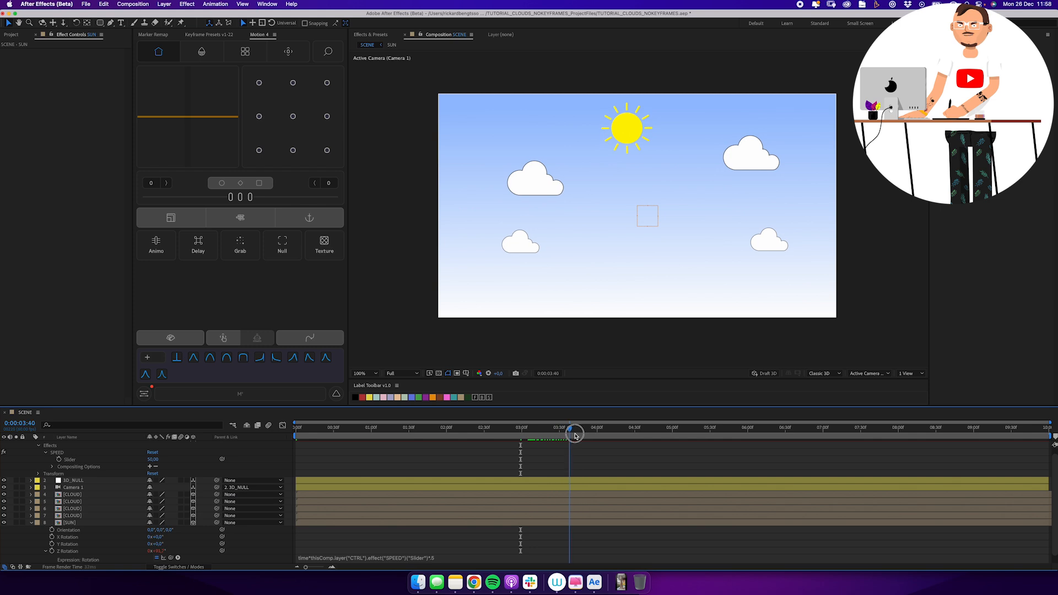
{"action": "left_click_drag", "start_coordinate": [619, 438], "coordinate": [586, 422]}
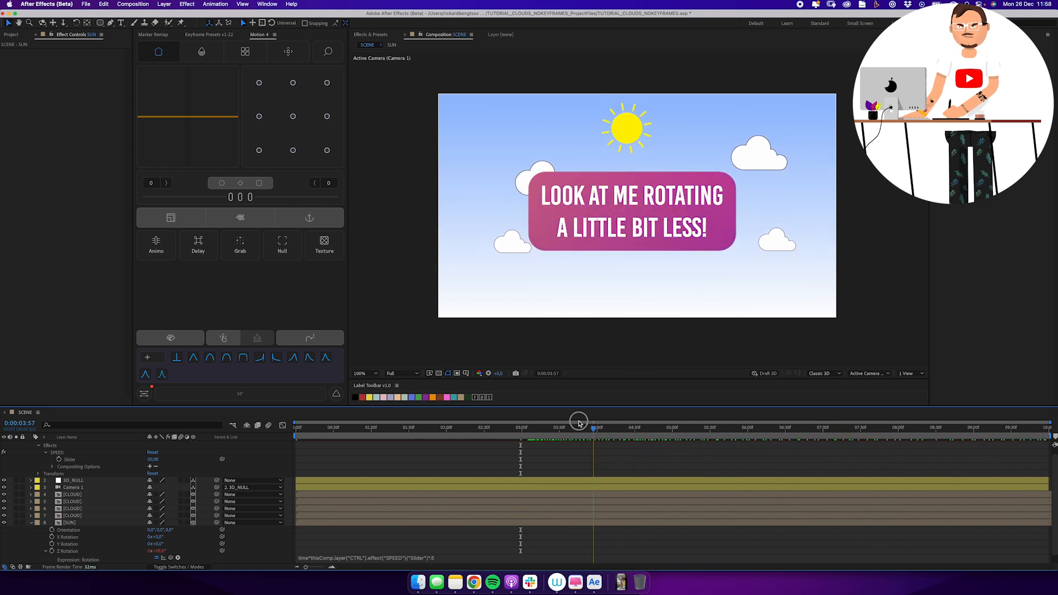
{"action": "left_click_drag", "start_coordinate": [427, 423], "coordinate": [271, 430]}
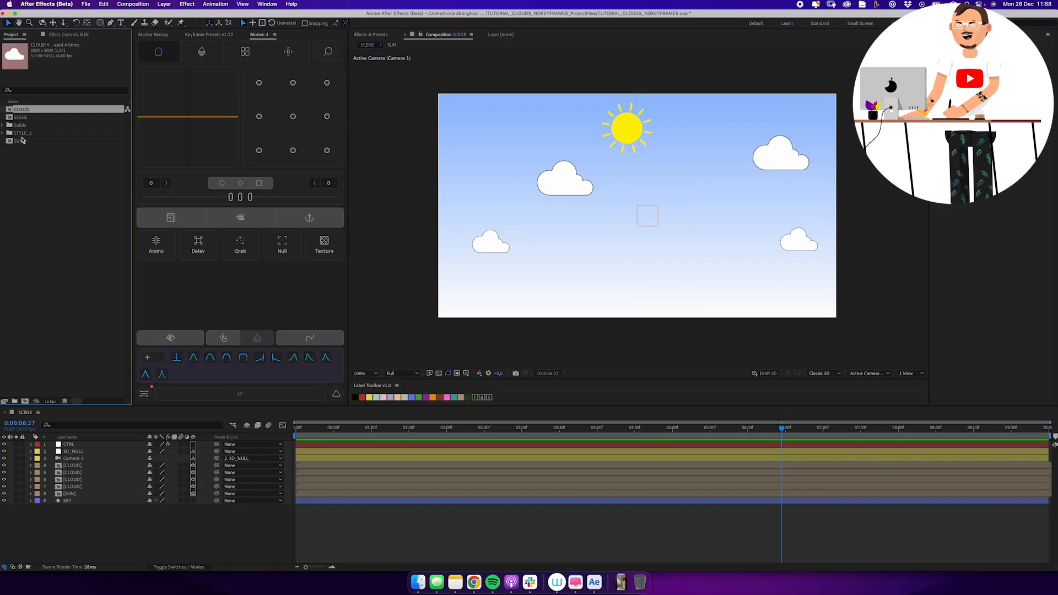
Rename the compositions CLOUD_STYLE_1, SUN_STYLE_1 and SCENE_STYLE_1, keeping the cloud and sun in the STYLE_1 folder
{"action": "key", "text": "Return"}
{"action": "left_click", "coordinate": [5, 127]}
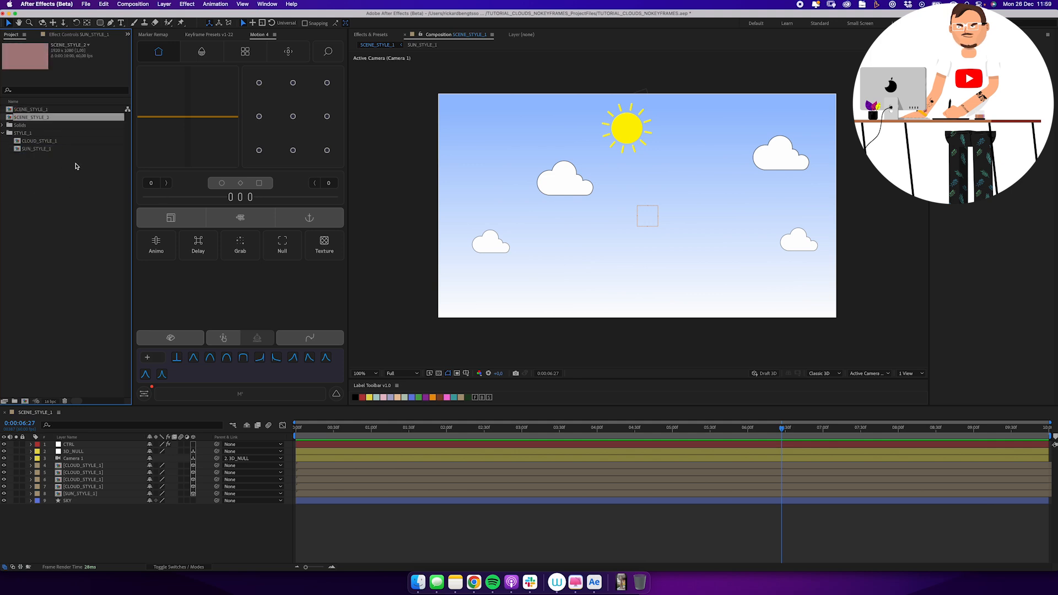
Duplicate the STYLE_1 folder as STYLE_2 and rename its compositions CLOUD_STYLE_2 and SUN_STYLE_2
{"action": "left_click", "coordinate": [22, 133]}
{"action": "key", "text": "super+d"}
{"action": "left_click", "coordinate": [38, 149]}
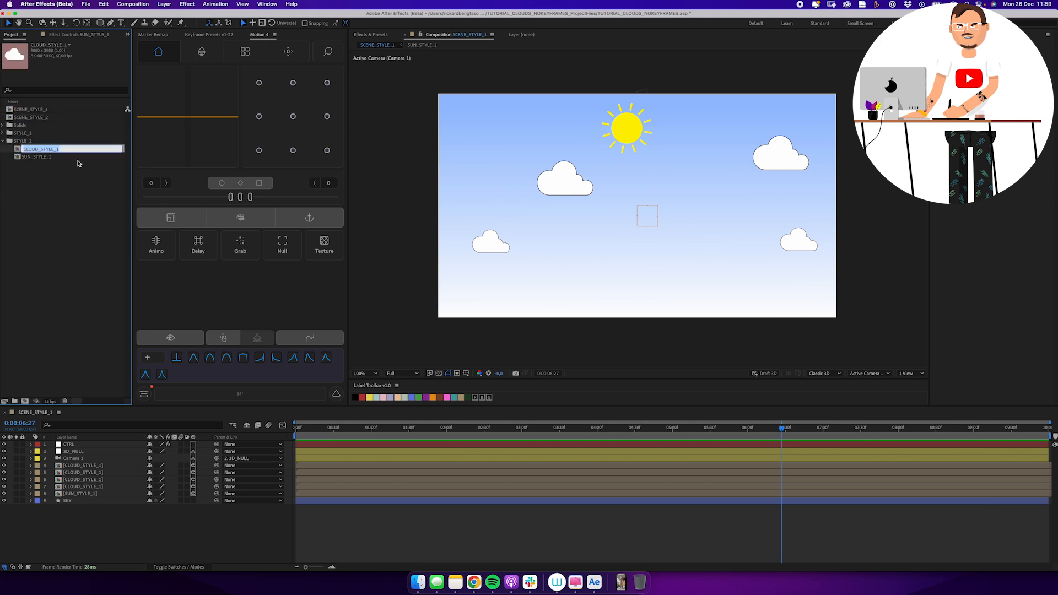
{"action": "left_click", "coordinate": [36, 157]}
Duplicate the scene as SCENE_STYLE_3 and create a STYLE_3 folder copy containing CLOUD_STYLE_3 and SUN_STYLE_3
{"action": "left_click", "coordinate": [31, 117]}
{"action": "key", "text": "super+d"}
{"action": "key", "text": "super+d"}
{"action": "left_click", "coordinate": [3, 157]}
{"action": "left_click", "coordinate": [39, 164]}
{"action": "left_click", "coordinate": [37, 173]}
In SCENE_STYLE_3, replace the four cloud layers with CLOUD_STYLE_3 and the sun layer with SUN_STYLE_3
{"action": "double_click", "coordinate": [31, 125]}
{"action": "left_click", "coordinate": [106, 486]}
{"action": "left_click", "coordinate": [106, 465], "text": "shift"}
{"action": "left_click_drag", "start_coordinate": [39, 164], "coordinate": [107, 473]}
{"action": "left_click_drag", "start_coordinate": [37, 173], "coordinate": [109, 494]}
In SCENE_STYLE_2, replace the cloud layers with CLOUD_STYLE_2 and the sun with SUN_STYLE_2, and save the project
{"action": "left_click", "coordinate": [3, 149]}
{"action": "double_click", "coordinate": [31, 117]}
{"action": "left_click", "coordinate": [106, 486]}
{"action": "left_click", "coordinate": [107, 465], "text": "shift"}
{"action": "left_click_drag", "start_coordinate": [39, 157], "coordinate": [111, 462]}
{"action": "left_click", "coordinate": [106, 494]}
{"action": "left_click_drag", "start_coordinate": [37, 164], "coordinate": [106, 494]}
{"action": "key", "text": "super+s"}
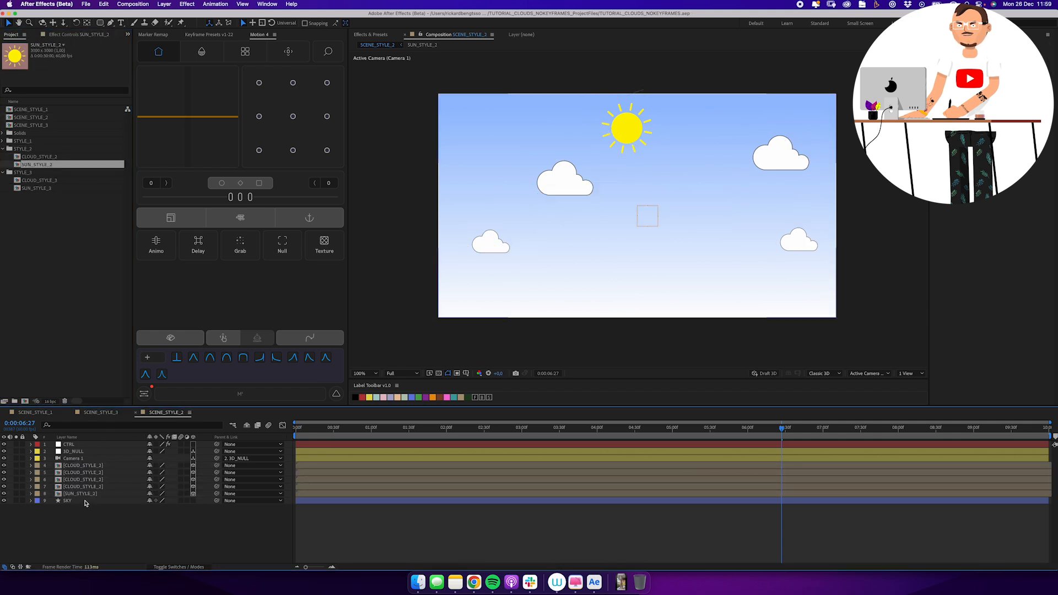
In CLOUD_STYLE_2, draw a flat-bottomed cloud outline over the existing cloud with the Pen tool, forming curled loops between the bumps
{"action": "double_click", "coordinate": [108, 487]}
{"action": "scroll", "coordinate": [502, 241], "scroll_direction": "down", "scroll_amount": 1}
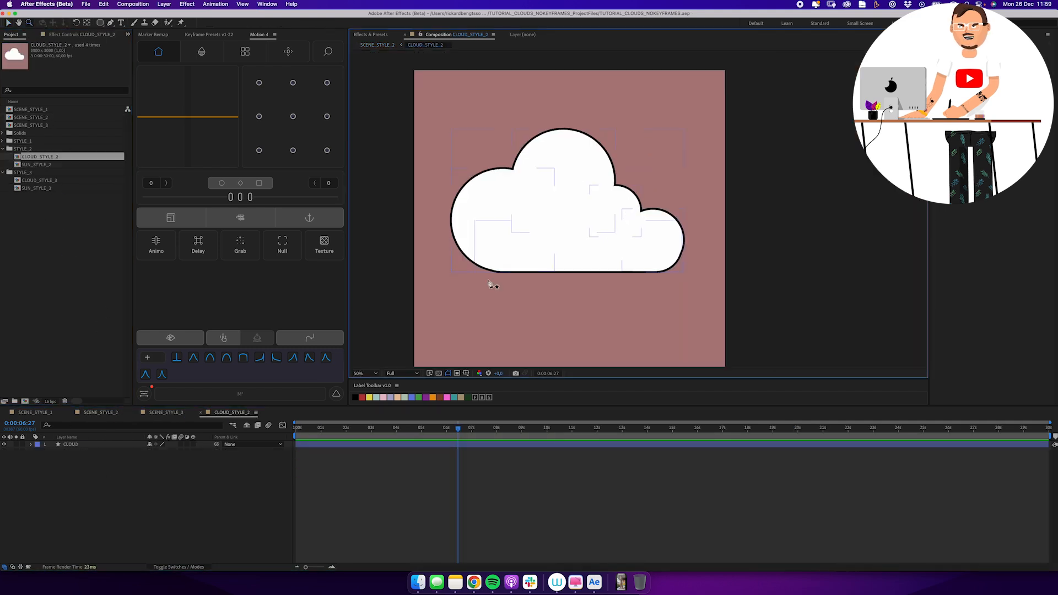
{"action": "key", "text": "g"}
{"action": "left_click", "coordinate": [462, 270]}
{"action": "left_click", "coordinate": [702, 270]}
{"action": "left_click_drag", "start_coordinate": [687, 203], "coordinate": [649, 202]}
{"action": "left_click_drag", "start_coordinate": [634, 240], "coordinate": [650, 240]}
{"action": "left_click_drag", "start_coordinate": [631, 179], "coordinate": [614, 156]}
{"action": "left_click", "coordinate": [535, 162]}
{"action": "left_click_drag", "start_coordinate": [475, 200], "coordinate": [457, 201]}
{"action": "key", "text": "v"}
{"action": "left_click_drag", "start_coordinate": [485, 228], "coordinate": [484, 234]}
{"action": "left_click_drag", "start_coordinate": [536, 161], "coordinate": [552, 199]}
{"action": "mouse_move", "coordinate": [686, 203]}
{"action": "left_mouse_down"}
{"action": "mouse_move", "coordinate": [688, 216]}
{"action": "mouse_move", "coordinate": [675, 213]}
{"action": "left_mouse_up"}
Delete the original CLOUD layer in CLOUD_STYLE_2 and make the new outline's stroke white
{"action": "left_click", "coordinate": [70, 451]}
{"action": "key", "text": "Delete"}
{"action": "left_click", "coordinate": [77, 444]}
{"action": "left_click", "coordinate": [339, 23]}
{"action": "left_click", "coordinate": [79, 213]}
{"action": "key", "text": "Return"}
{"action": "left_click", "coordinate": [201, 413]}
Reopen the cloud composition from SCENE_STYLE_2, recolour the outline's stroke to a dark tone and return to the scene
{"action": "left_click", "coordinate": [101, 412]}
{"action": "double_click", "coordinate": [117, 466]}
{"action": "left_click", "coordinate": [118, 444]}
{"action": "left_click", "coordinate": [343, 23]}
{"action": "left_click", "coordinate": [78, 298]}
{"action": "key", "text": "Return"}
{"action": "left_click", "coordinate": [101, 412]}
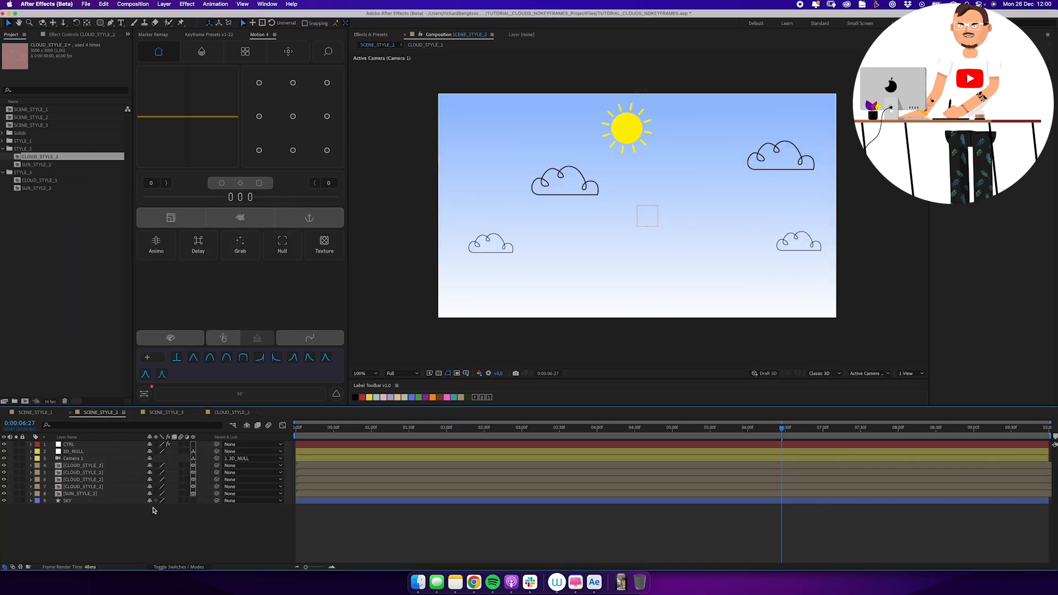
Open SUN_STYLE_2 and add a Zig Zag operator to the RAY shape layer
{"action": "double_click", "coordinate": [136, 494]}
{"action": "key", "text": "z"}
{"action": "left_click", "coordinate": [638, 220], "text": "alt"}
{"action": "left_click", "coordinate": [67, 444]}
{"action": "left_click", "coordinate": [31, 444]}
{"action": "left_click", "coordinate": [207, 451]}
{"action": "left_click", "coordinate": [222, 562]}
{"action": "left_click", "coordinate": [46, 473]}
Turn the rays into wavy lines by adjusting the Zig Zag size and ridges per segment with Smooth points
{"action": "mouse_move", "coordinate": [151, 479]}
{"action": "left_mouse_down"}
{"action": "mouse_move", "coordinate": [163, 486]}
{"action": "mouse_move", "coordinate": [155, 480]}
{"action": "left_mouse_up"}
{"action": "left_click", "coordinate": [179, 493]}
{"action": "left_click", "coordinate": [160, 503]}
{"action": "left_click", "coordinate": [152, 487]}
{"action": "key", "text": "Down"}
{"action": "key", "text": "Down"}
{"action": "key", "text": "Down"}
{"action": "key", "text": "Down"}
{"action": "key", "text": "Down"}
{"action": "key", "text": "Down"}
{"action": "key", "text": "Down"}
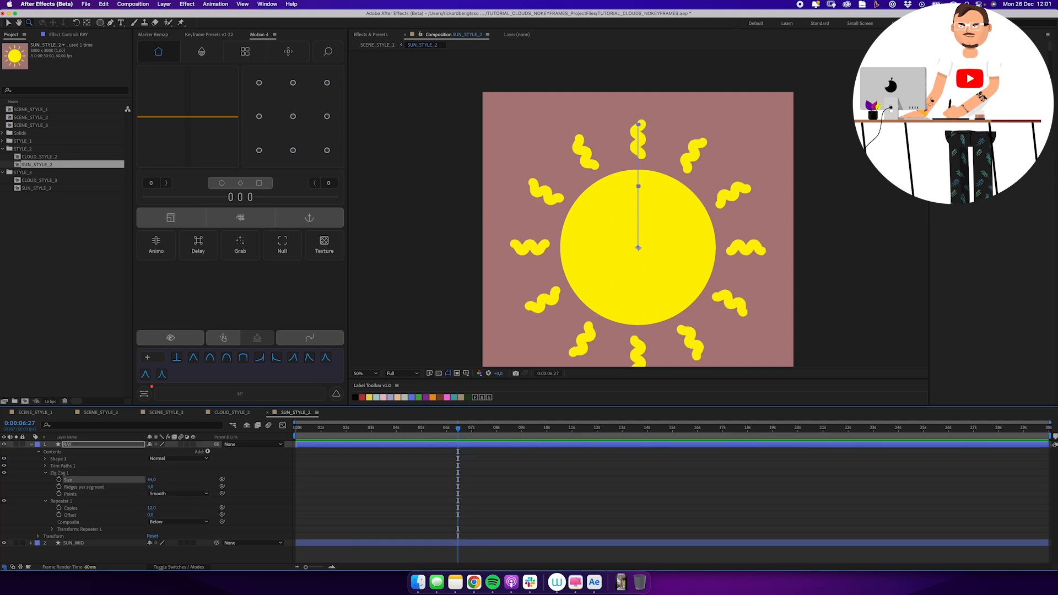
Reduce the stroke width of the wavy sun rays and collapse the RAY layer
{"action": "key", "text": "v"}
{"action": "left_click", "coordinate": [59, 459]}
{"action": "left_click_drag", "start_coordinate": [353, 23], "coordinate": [343, 23]}
{"action": "left_click", "coordinate": [31, 444]}
Find the gradient effect, apply it to the SUN_MID layer and position its start and end points on the sun disc
{"action": "left_click", "coordinate": [73, 452]}
{"action": "left_click", "coordinate": [370, 34]}
{"action": "type", "text": "gradient"}
{"action": "double_click", "coordinate": [394, 90]}
{"action": "left_click_drag", "start_coordinate": [638, 248], "coordinate": [603, 172]}
{"action": "left_click_drag", "start_coordinate": [602, 327], "coordinate": [655, 232]}
Set the sun gradient's colours to run from yellow at the top to orange at the bottom
{"action": "left_click", "coordinate": [76, 81]}
{"action": "left_click", "coordinate": [195, 318]}
{"action": "left_click", "coordinate": [184, 221]}
{"action": "left_click", "coordinate": [262, 221]}
{"action": "left_click", "coordinate": [87, 66]}
{"action": "left_click", "coordinate": [603, 66]}
{"action": "left_click", "coordinate": [165, 507]}
Preview the animation in SCENE_STYLE_2 and SCENE_STYLE_3
{"action": "left_click", "coordinate": [101, 412]}
{"action": "key", "text": "space"}
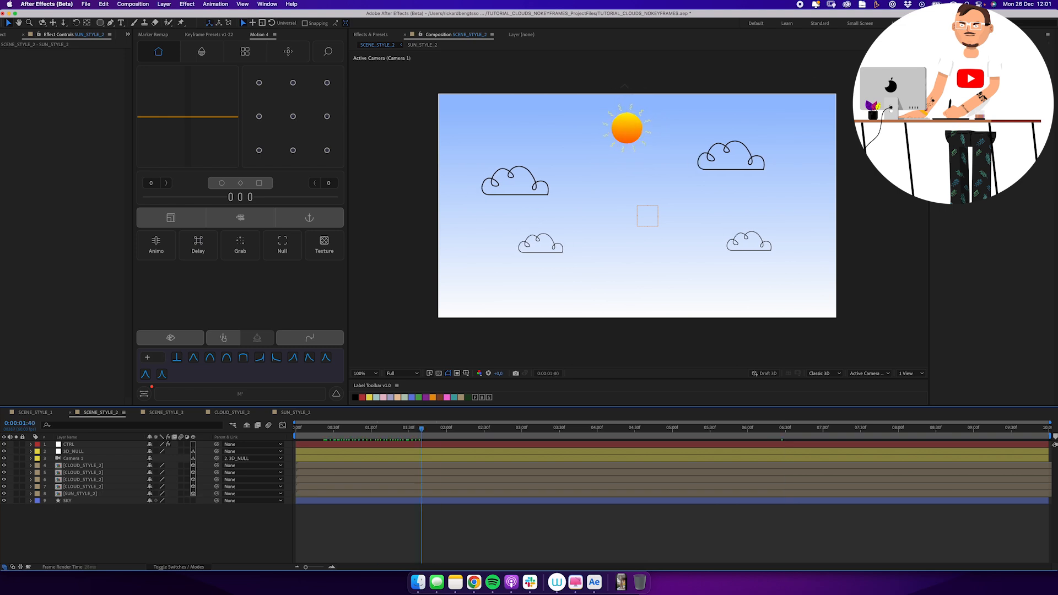
{"action": "key", "text": "space"}
{"action": "left_click", "coordinate": [166, 412]}
{"action": "key", "text": "space"}
{"action": "key", "text": "space"}
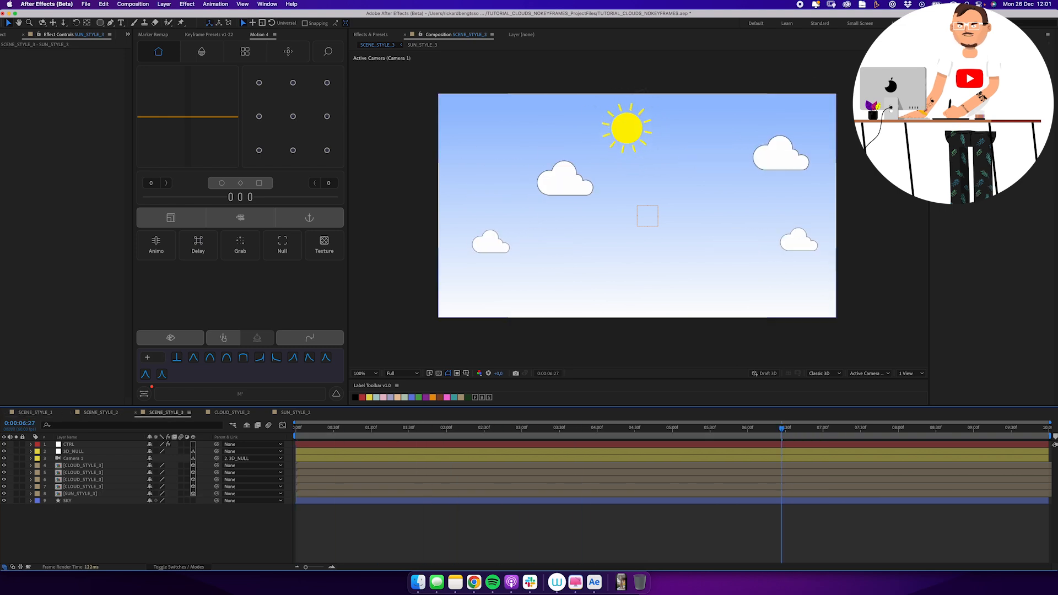
Open the SUN_STYLE_3 composition from SCENE_STYLE_3 and select its RAY layer
{"action": "double_click", "coordinate": [80, 493]}
{"action": "left_click", "coordinate": [68, 444]}
{"action": "left_click_drag", "start_coordinate": [668, 204], "coordinate": [638, 206]}
{"action": "key", "text": "super+d"}
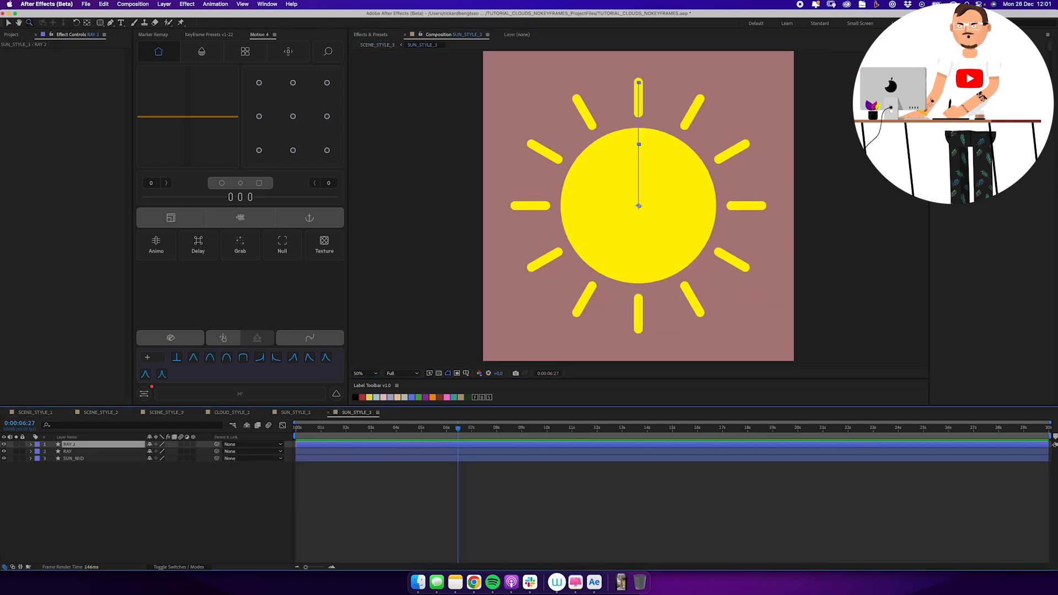
{"action": "left_click_drag", "start_coordinate": [354, 23], "coordinate": [562, 24]}
{"action": "left_click", "coordinate": [339, 23]}
{"action": "left_click", "coordinate": [93, 232]}
{"action": "left_click", "coordinate": [261, 221]}
{"action": "key", "text": "Delete"}
Duplicate SUN_MID, set the copy's rectangle size to 1000 and fill it with pale yellow
{"action": "left_click", "coordinate": [73, 451]}
{"action": "key", "text": "super+d"}
{"action": "key", "text": "u"}
{"action": "key", "text": "u"}
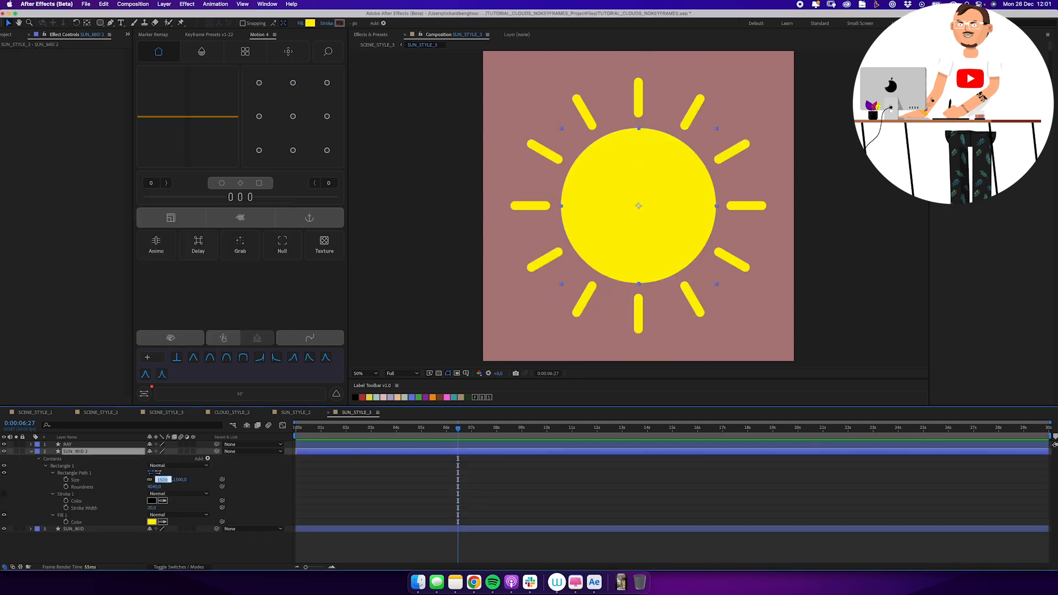
{"action": "left_click_drag", "start_coordinate": [169, 479], "coordinate": [148, 480]}
{"action": "left_click", "coordinate": [151, 522]}
{"action": "left_click_drag", "start_coordinate": [169, 224], "coordinate": [92, 208]}
{"action": "left_click", "coordinate": [261, 221]}
Duplicate the pale inner circle, set the copy's size to 500 and fill it with a near-white yellow
{"action": "key", "text": "super+d"}
{"action": "left_click", "coordinate": [162, 479]}
{"action": "type", "text": "500"}
{"action": "left_click", "coordinate": [152, 522]}
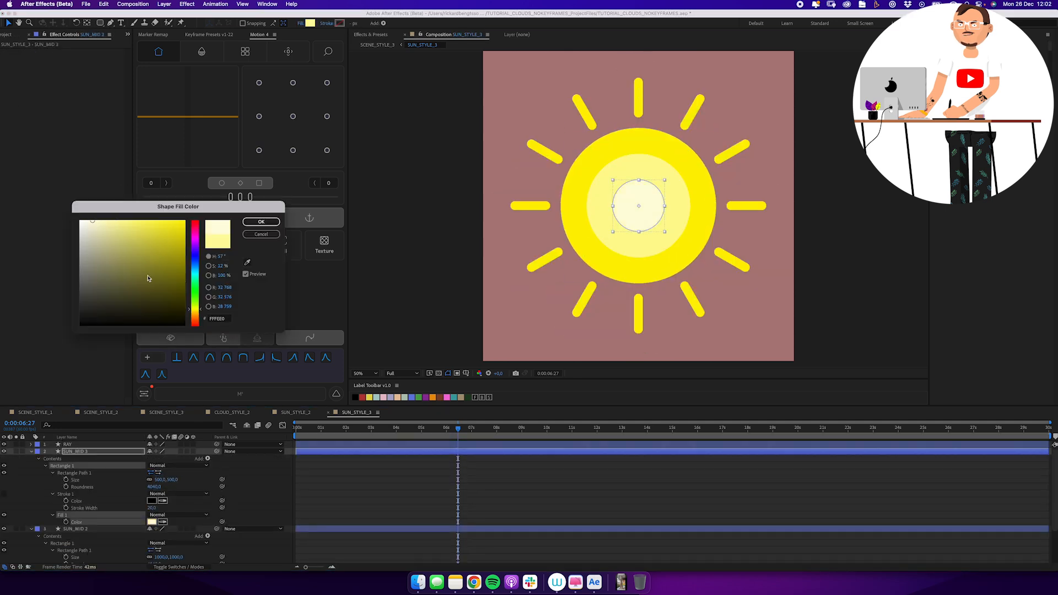
{"action": "left_click", "coordinate": [261, 222]}
{"action": "left_click", "coordinate": [82, 516]}
{"action": "left_click", "coordinate": [67, 444]}
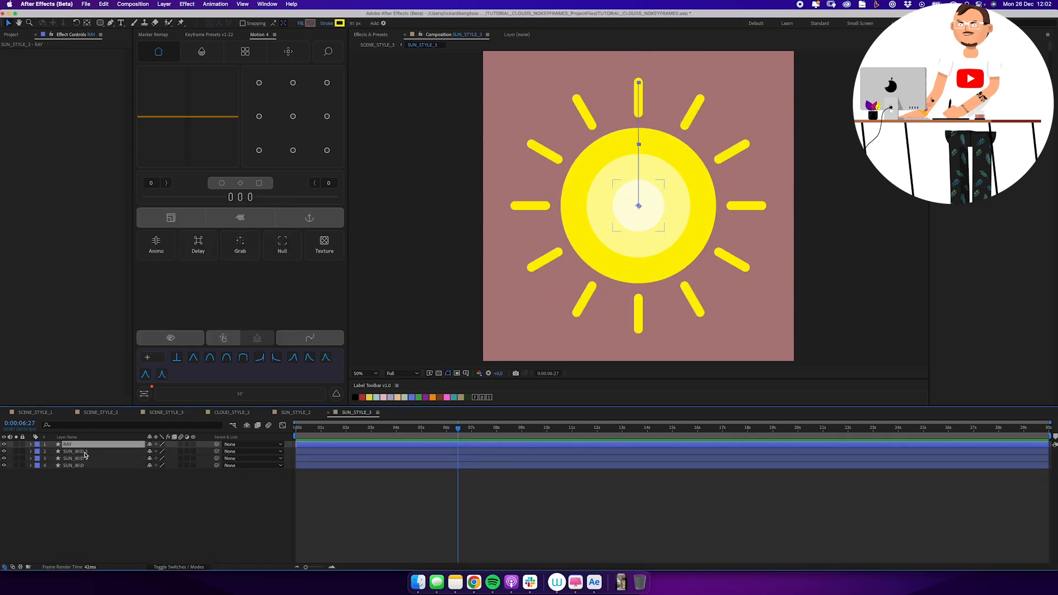
Duplicate the original SUN_MID circle and resize and recolour the copy as an extra disc behind the sun
{"action": "left_click", "coordinate": [73, 465]}
{"action": "key", "text": "super+d"}
{"action": "key", "text": "u"}
{"action": "key", "text": "u"}
{"action": "left_click_drag", "start_coordinate": [161, 495], "coordinate": [190, 494]}
{"action": "left_click", "coordinate": [154, 536]}
{"action": "left_click", "coordinate": [261, 222]}
{"action": "key", "text": "t"}
{"action": "left_click_drag", "start_coordinate": [79, 466], "coordinate": [99, 502]}
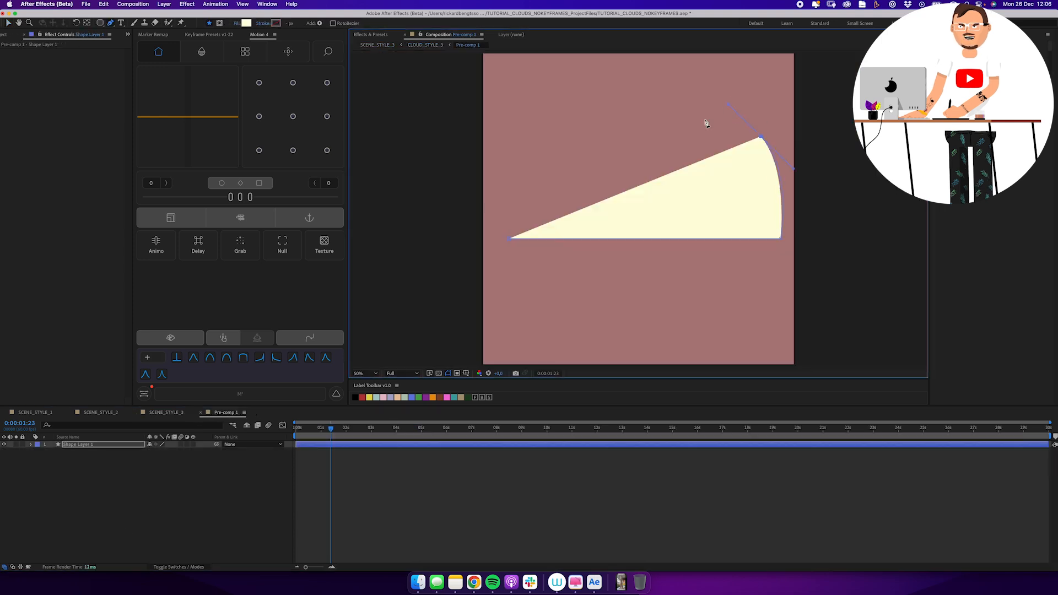
Reshape the curves of the subtracting mask along the cloud's underside in Pre-comp 1
{"action": "key", "text": "super+z"}
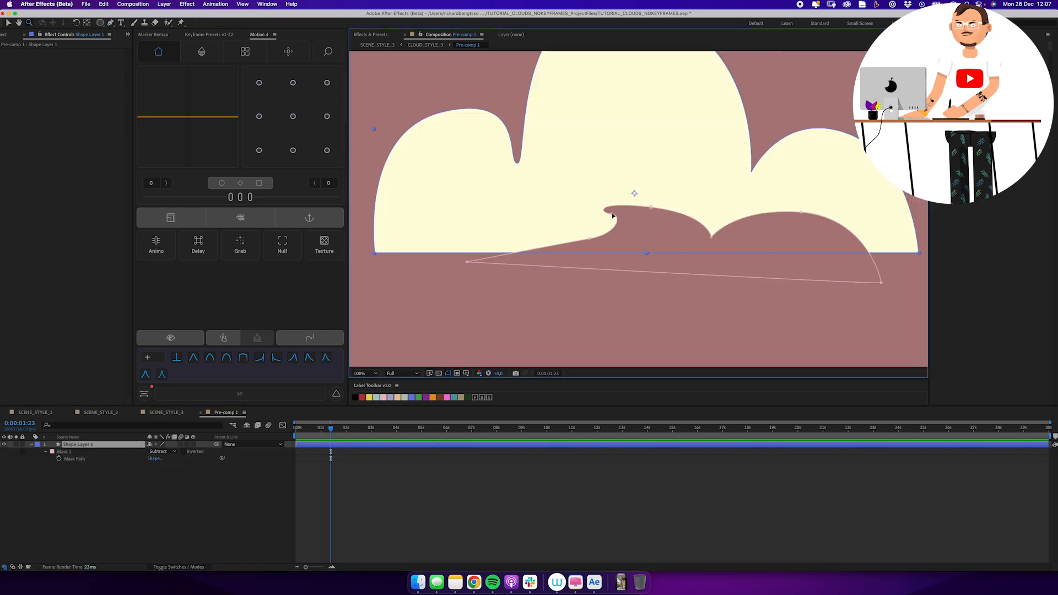
{"action": "left_click_drag", "start_coordinate": [611, 216], "coordinate": [591, 248]}
{"action": "left_click_drag", "start_coordinate": [650, 206], "coordinate": [650, 198]}
{"action": "left_click", "coordinate": [424, 45]}
{"action": "double_click", "coordinate": [80, 458]}
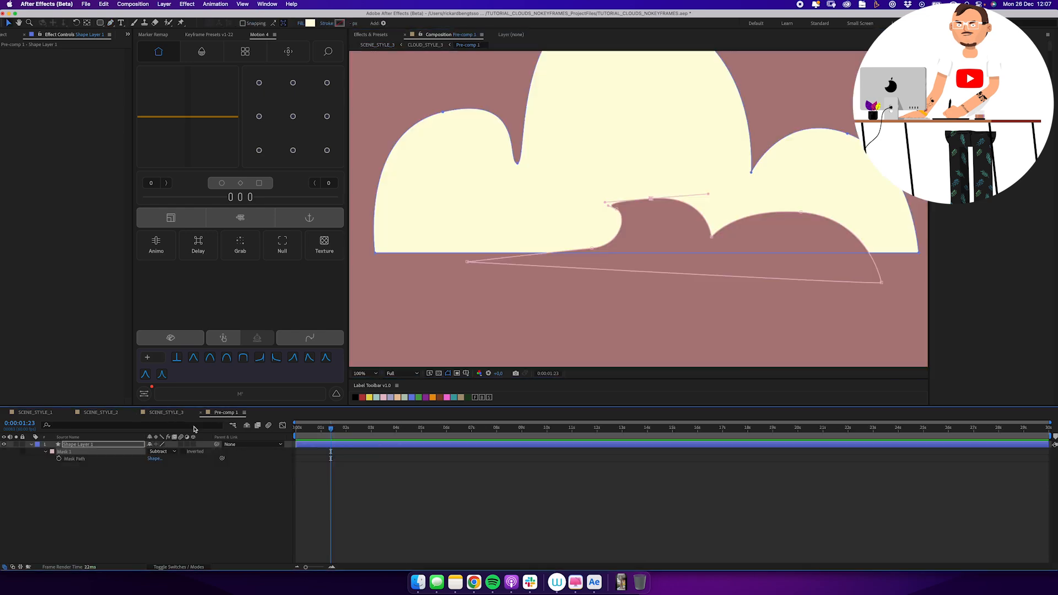
In CLOUD_STYLE_3, set the cloud's underside mask and the large rectangular mask to Subtract
{"action": "left_click", "coordinate": [162, 451]}
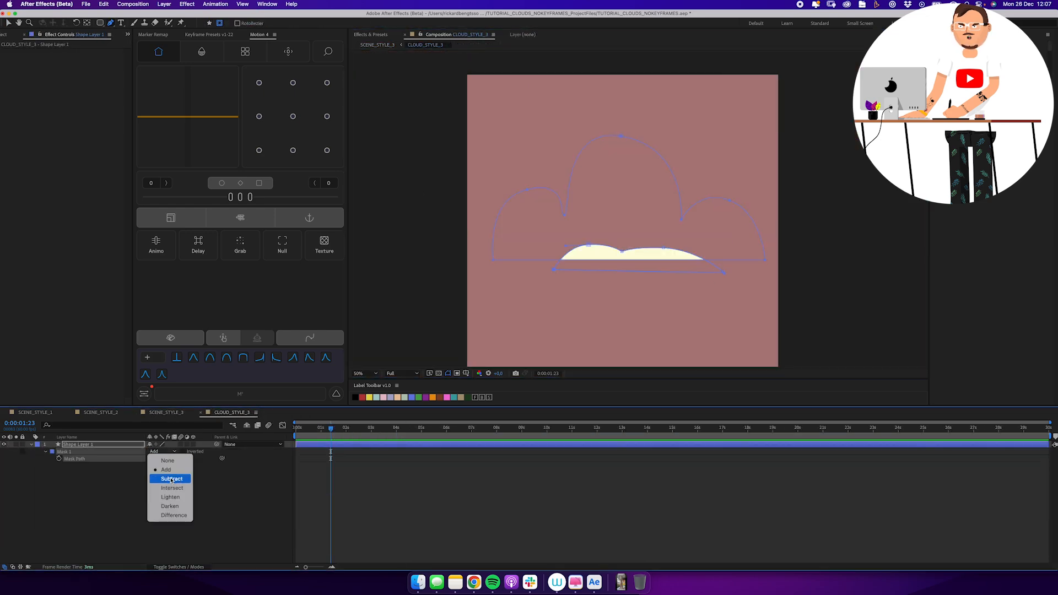
{"action": "left_click", "coordinate": [171, 479]}
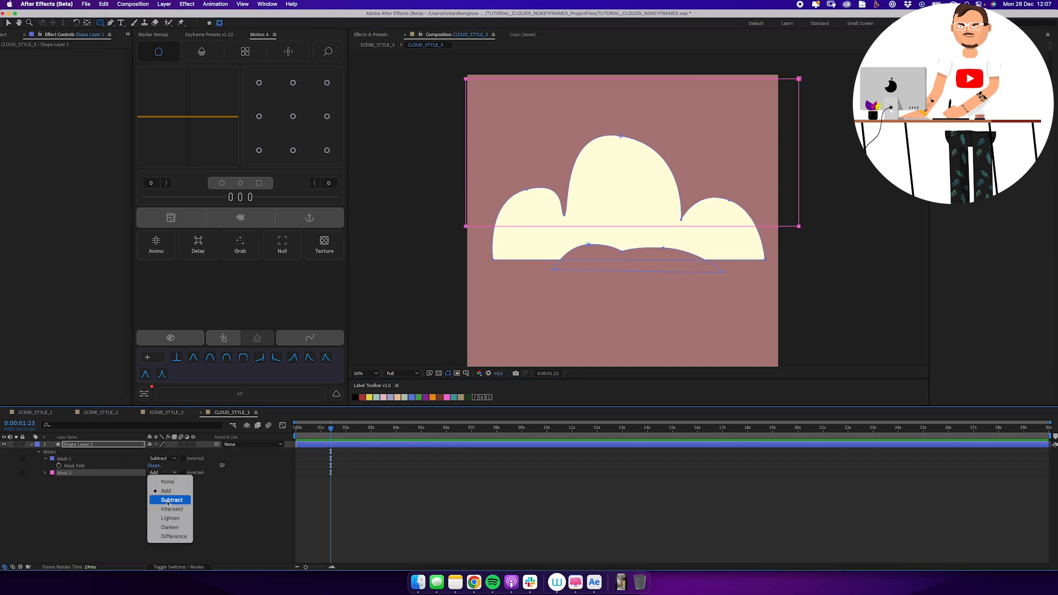
{"action": "left_click", "coordinate": [171, 500]}
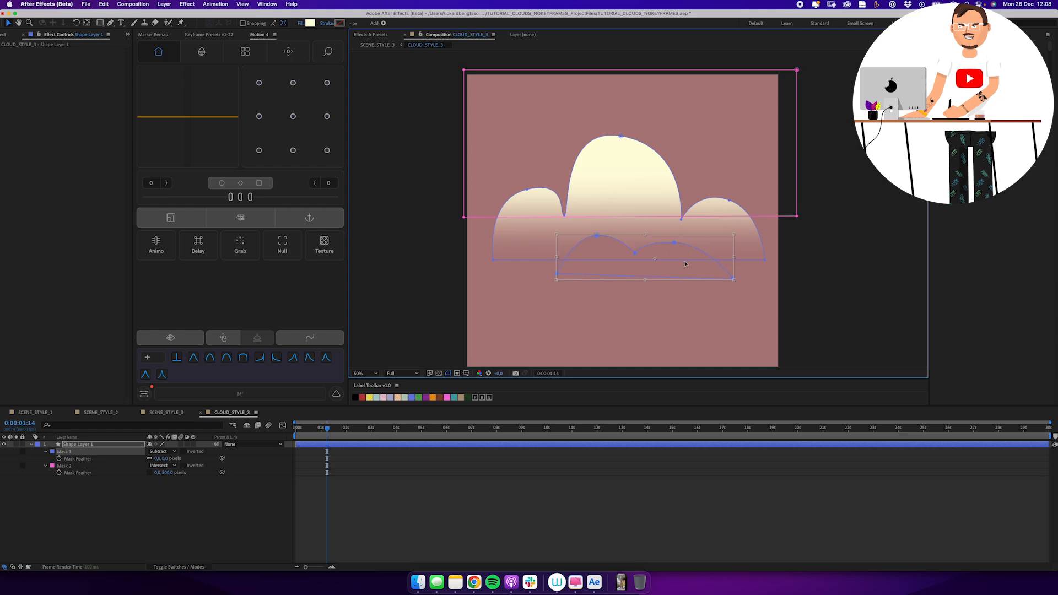
{"action": "left_click", "coordinate": [179, 410]}
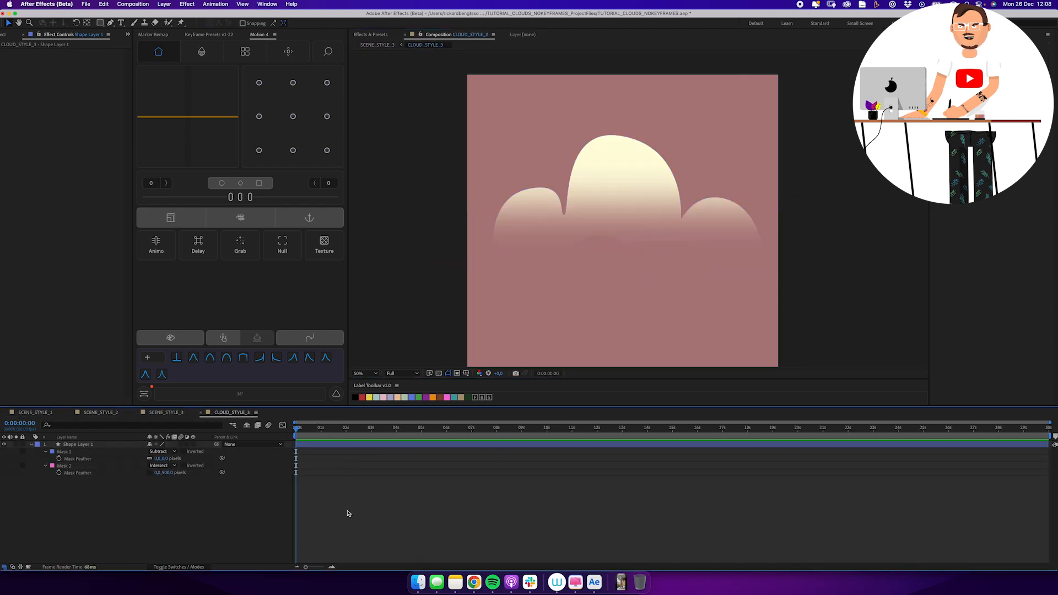